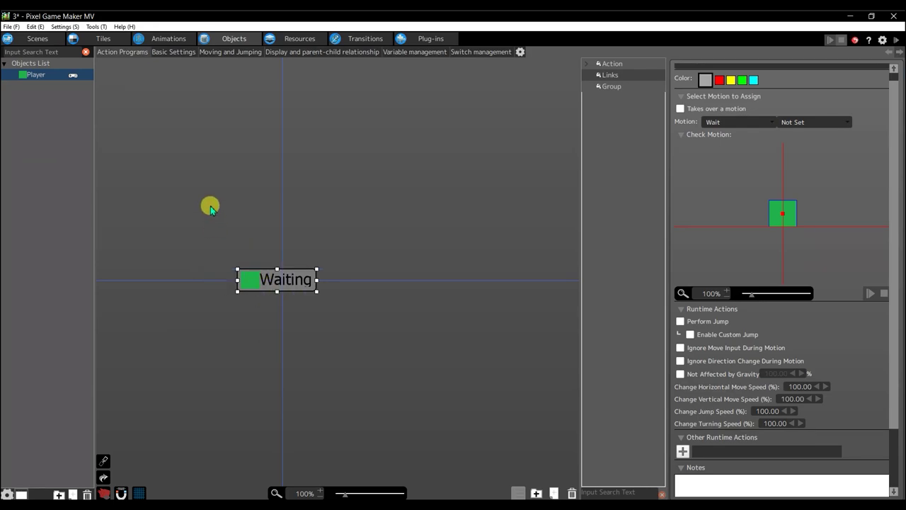
- Add a new action named Walk to the Player's action program and place it just above the Waiting action
left_click(278, 206)
right_click(263, 181)
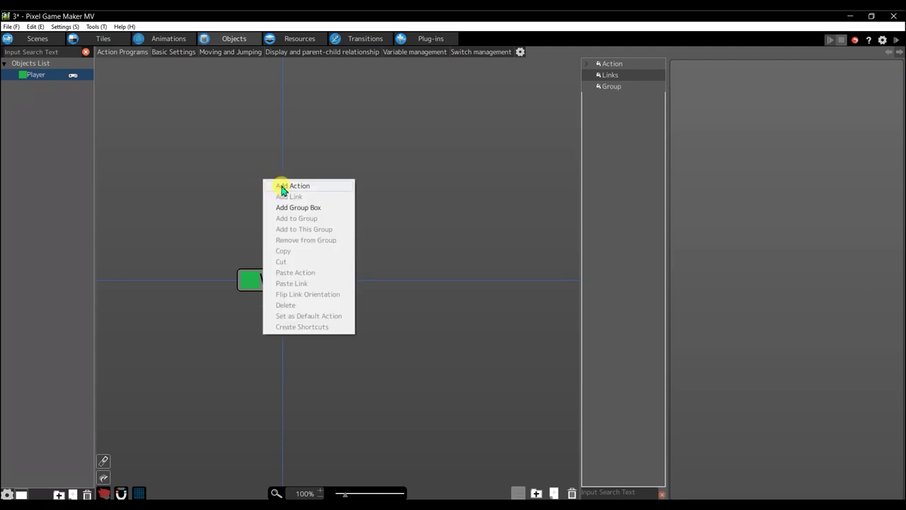
left_click(282, 187)
left_click_drag(273, 190, 286, 191)
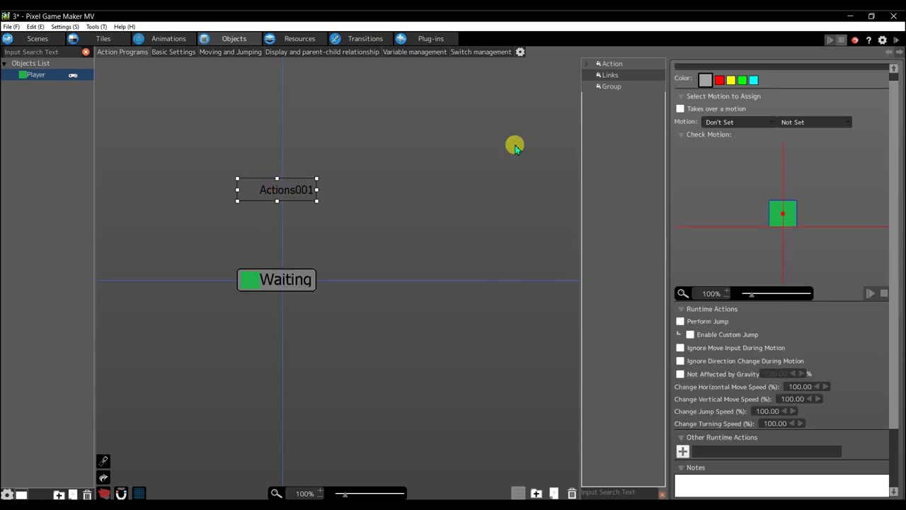
scroll(751, 91, "up", 1)
key("Return")
left_click(279, 278)
left_click_drag(286, 196, 289, 217)
- Add a link running from the Waiting action to the Walk action
left_click(281, 281)
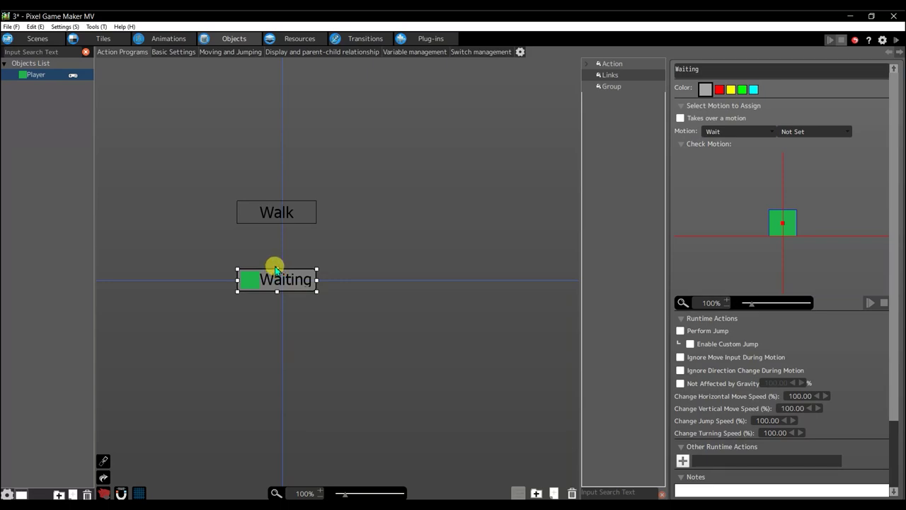
right_click(280, 279)
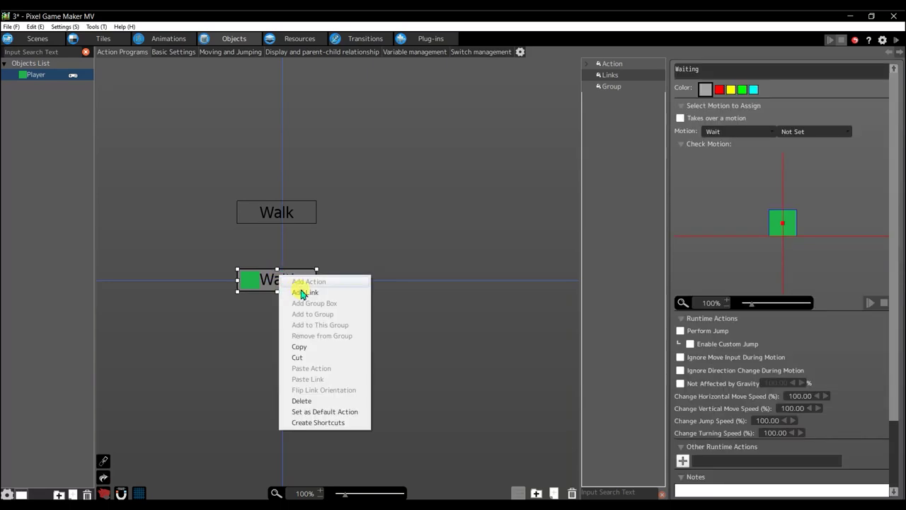
left_click(297, 292)
left_click(282, 212)
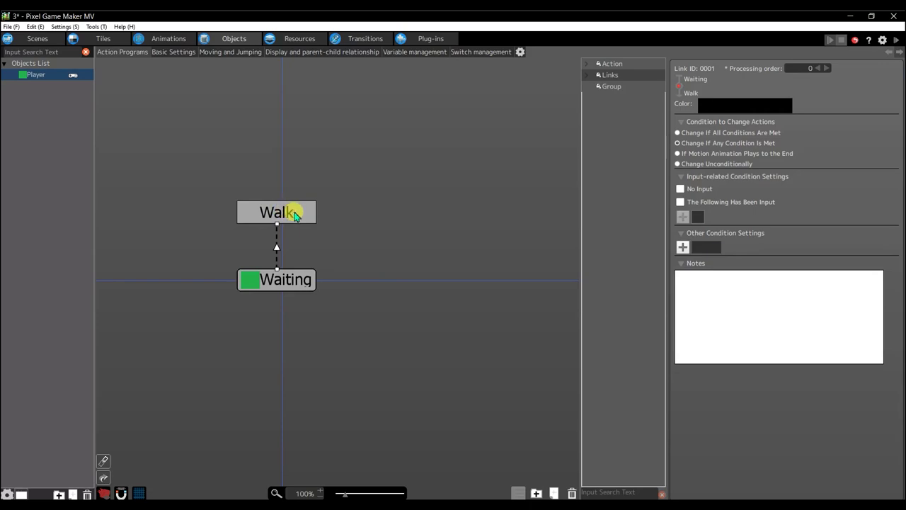
- Assign the walk motion to the Walk action
left_click(293, 211)
left_click(739, 134)
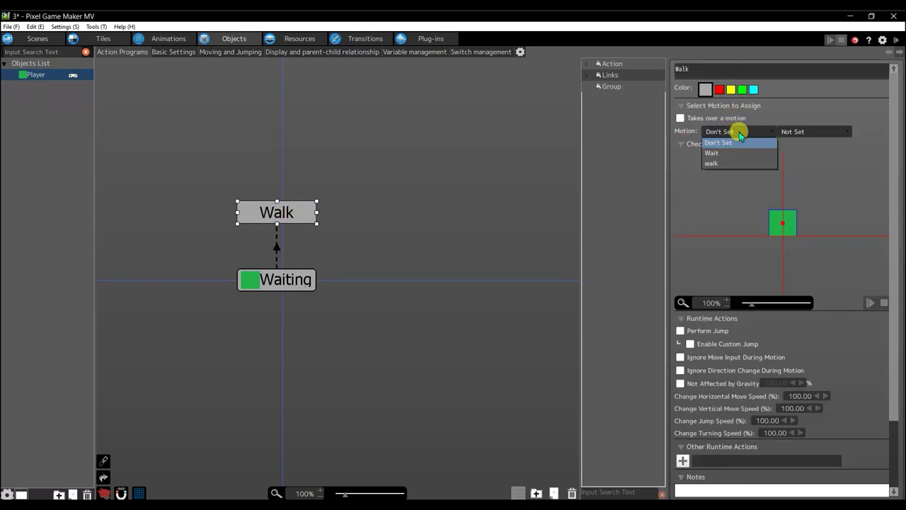
left_click(733, 163)
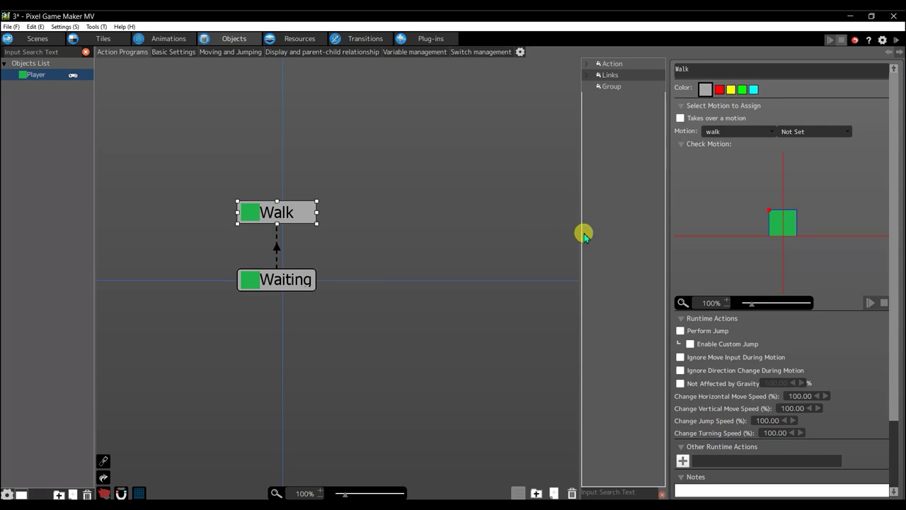
- Delete the link between the Waiting and Walk actions
left_click(276, 246)
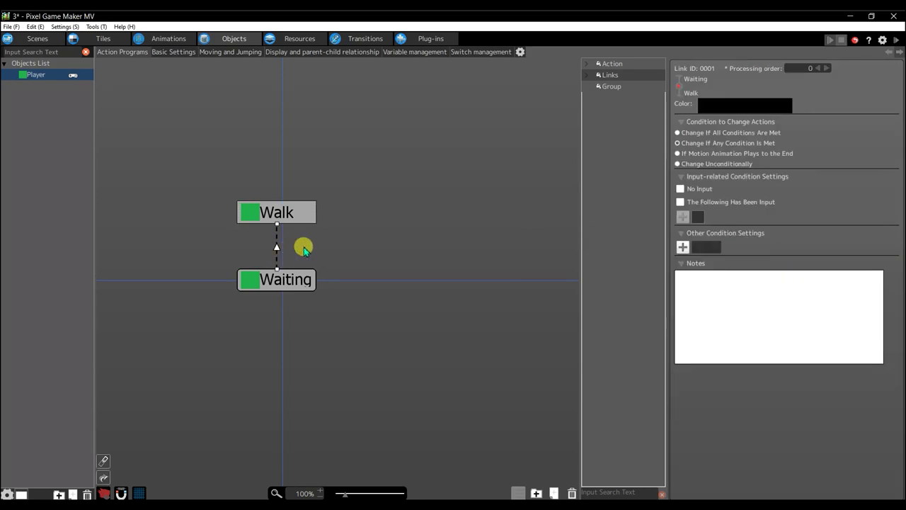
left_click(303, 245)
left_click(275, 277)
left_click(277, 252)
left_click(297, 243)
left_click(277, 252)
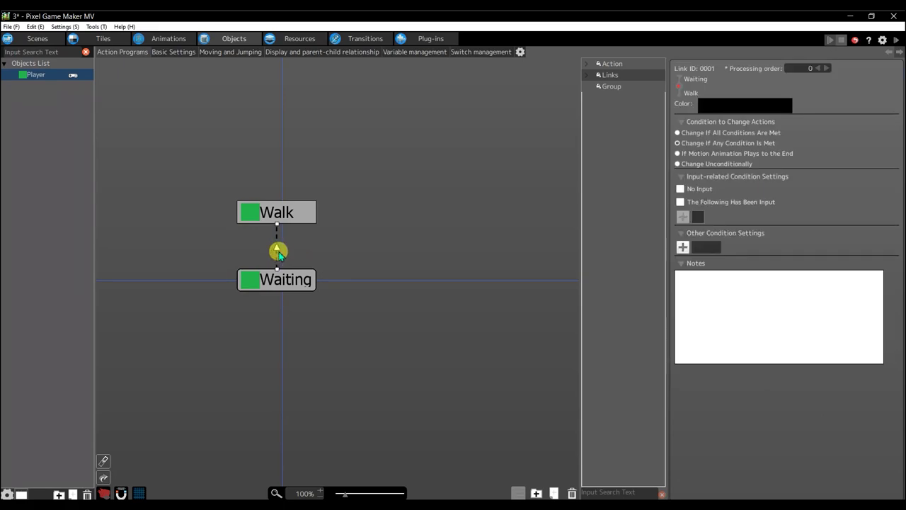
key("Delete")
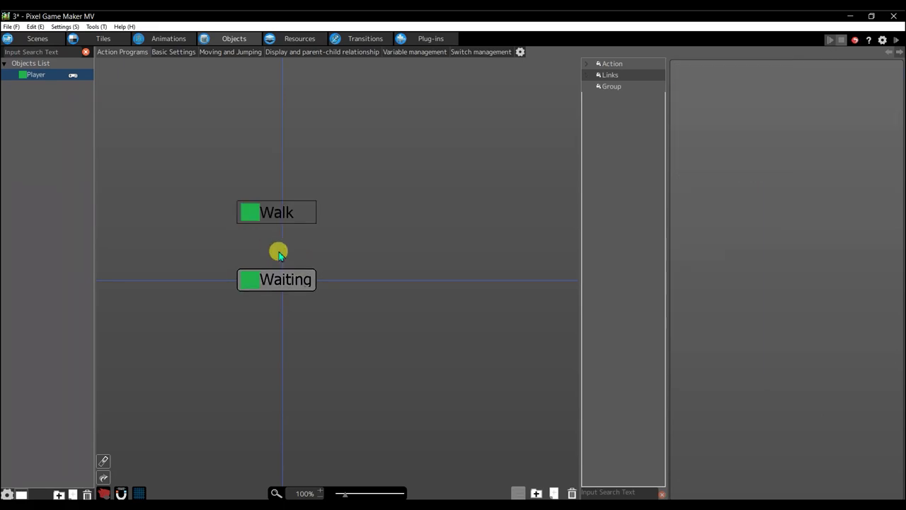
- Shift the Waiting action slightly to the right beneath the Walk action, then deselect it
left_click_drag(281, 286, 300, 283)
left_click(316, 249)
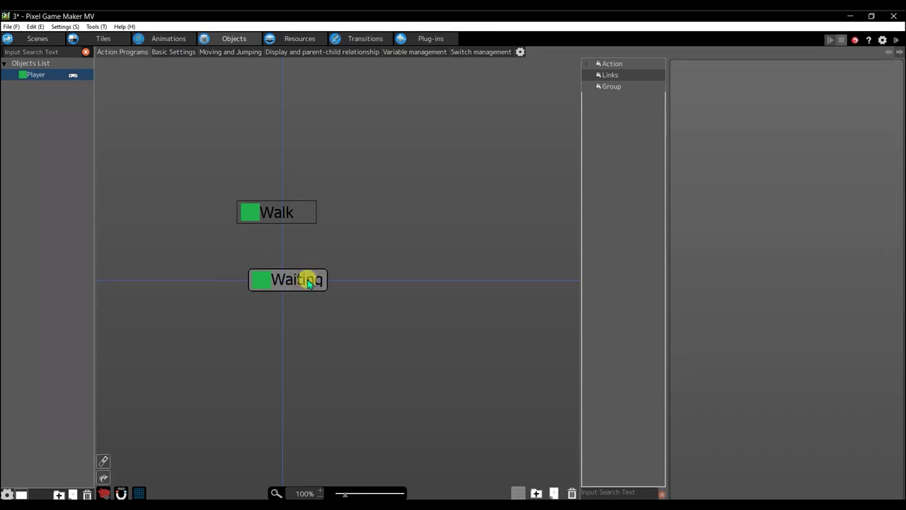
left_click(307, 279)
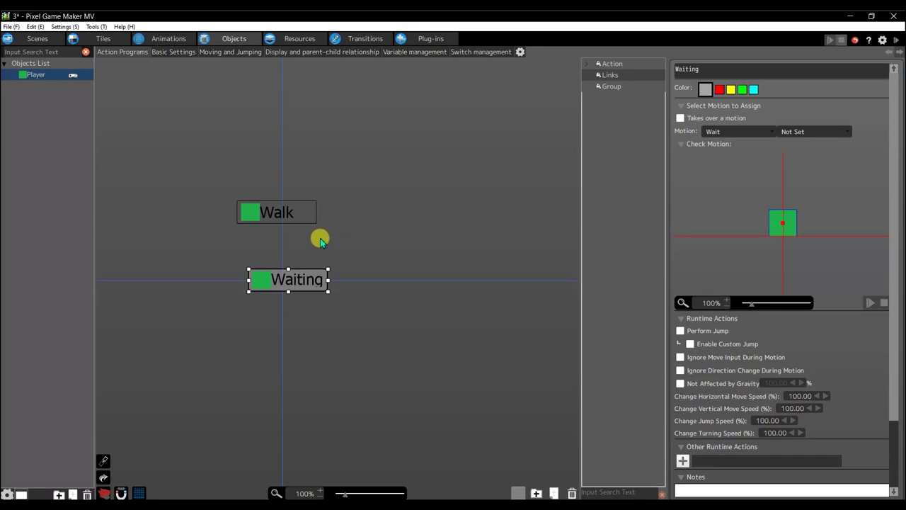
left_click(319, 237)
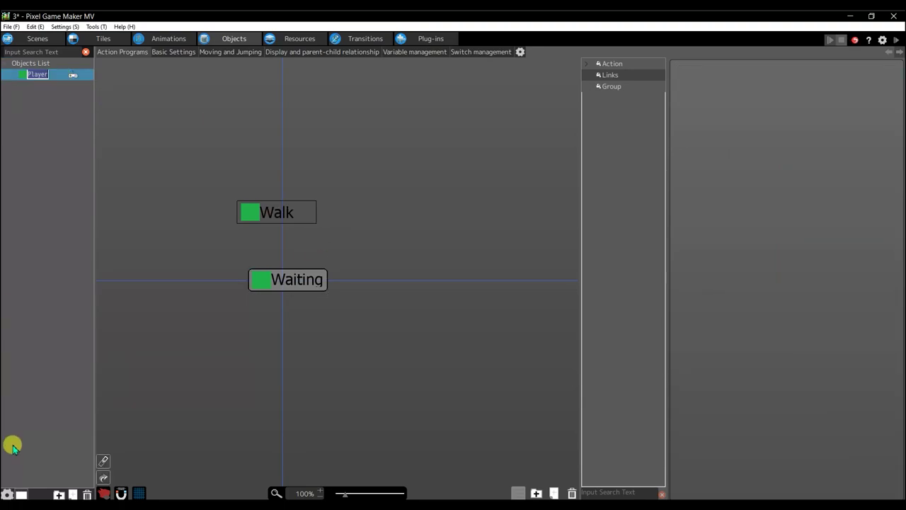
- Check the Player's object settings for the Object Controlled by Input Device option and close them
left_click(7, 491)
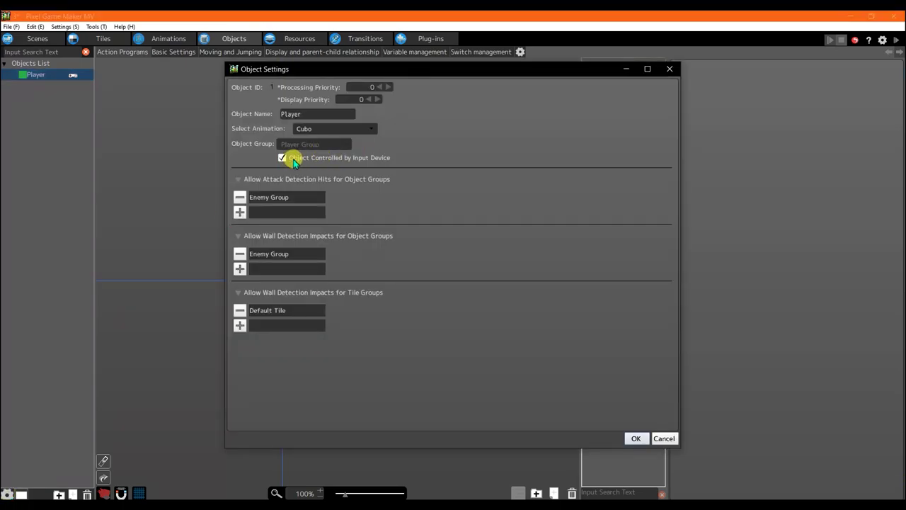
left_click(635, 438)
left_click(307, 159)
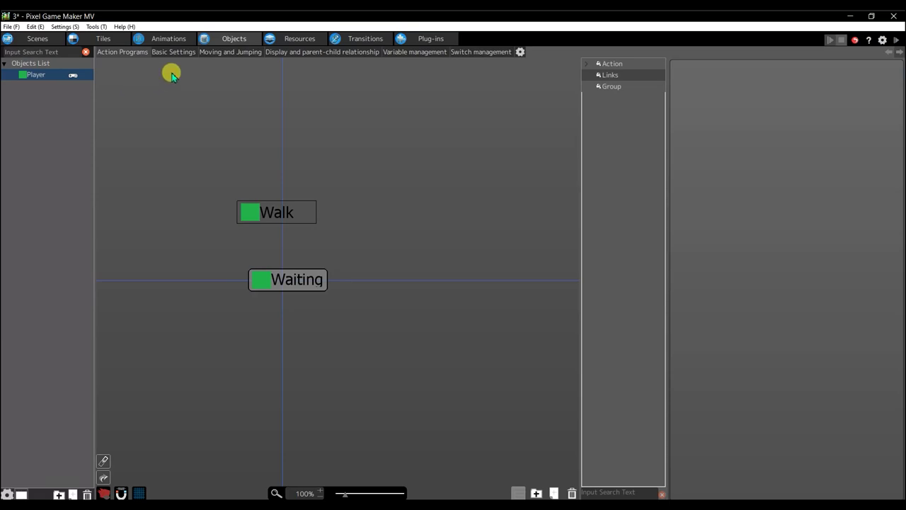
- Clear the Player's Move Left and Move Right control keys by setting both to No Key Settings
left_click(227, 54)
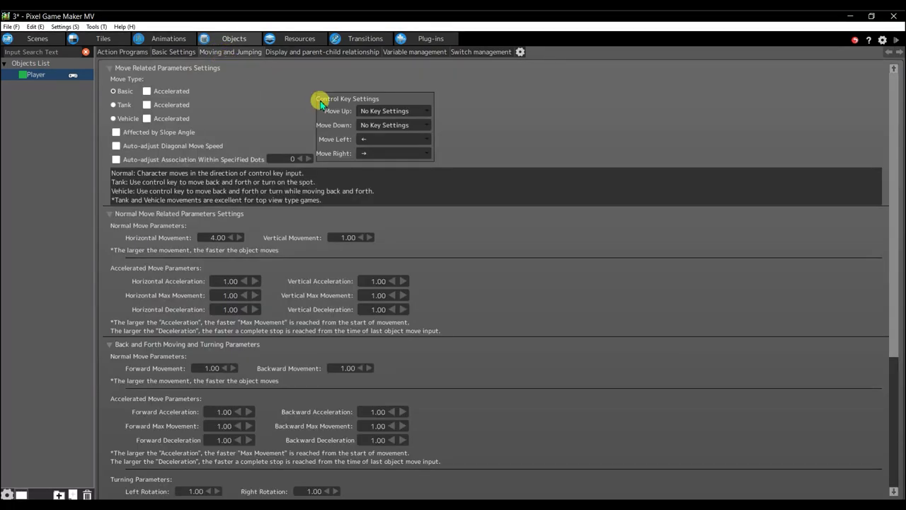
left_click(380, 139)
left_click(382, 151)
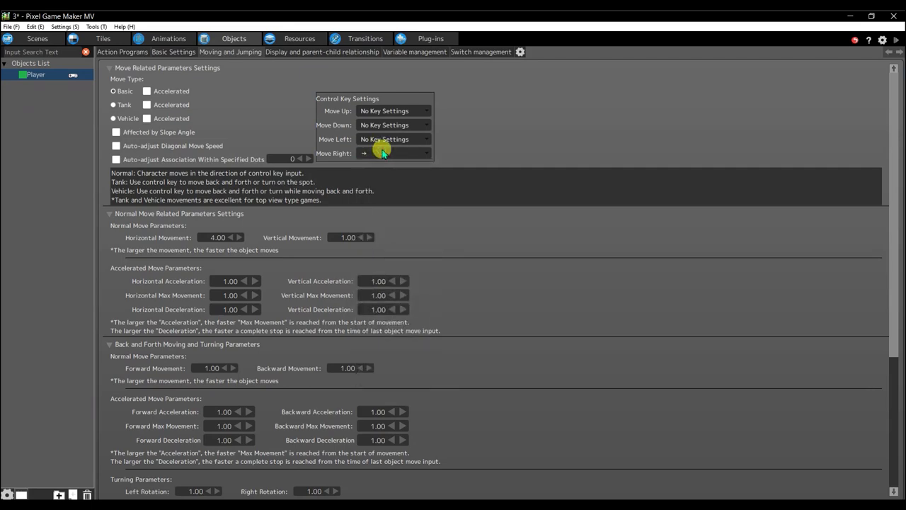
left_click(382, 153)
left_click(383, 164)
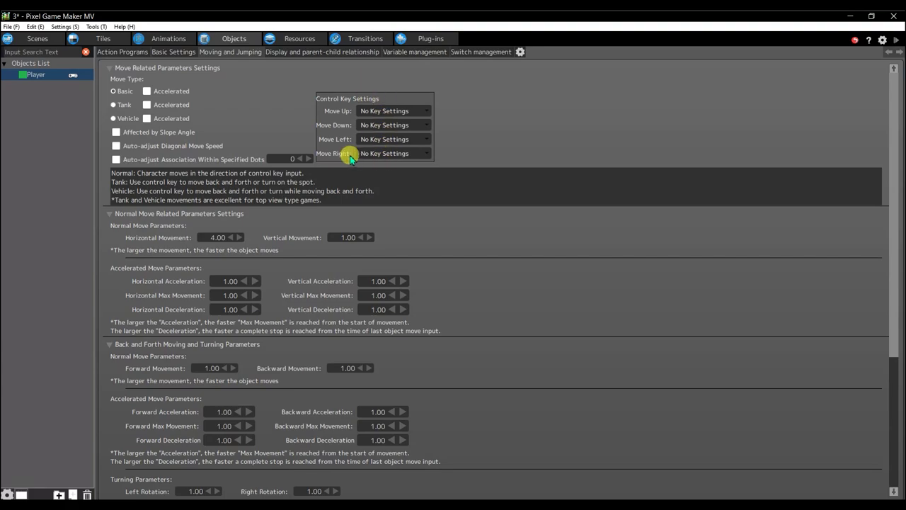
- Assign the → key to Move Right and the ← key to Move Left for the Player
left_click(388, 155)
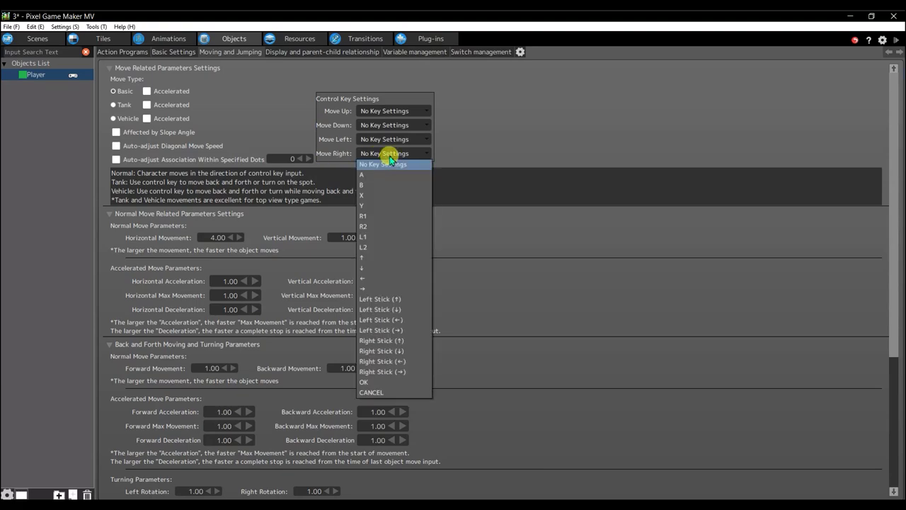
left_click(384, 282)
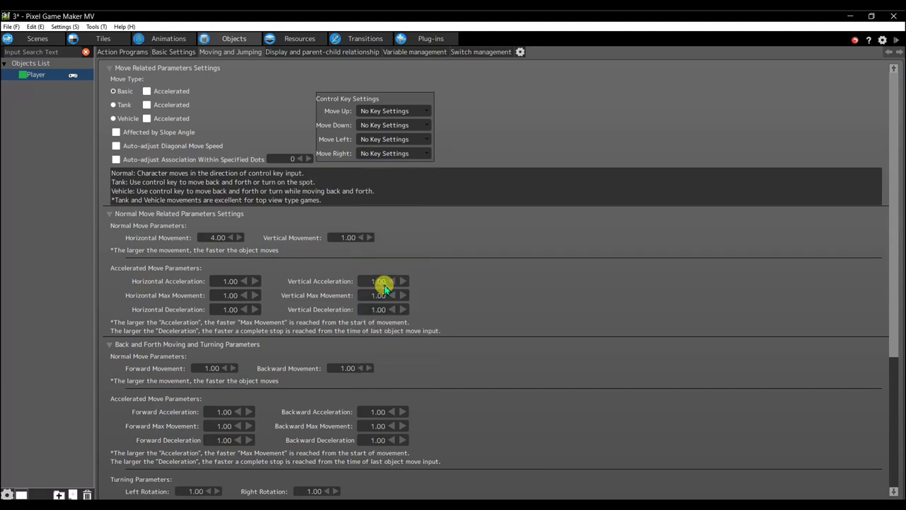
left_click(369, 141)
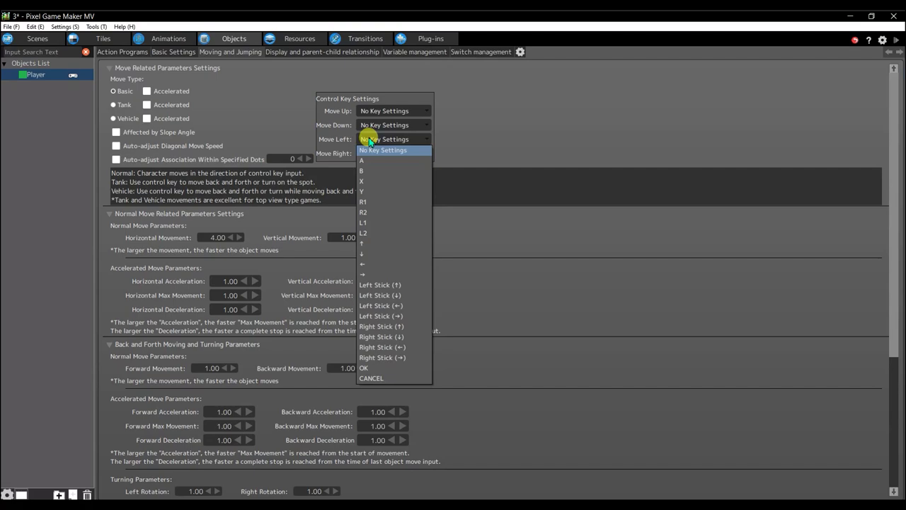
left_click(372, 264)
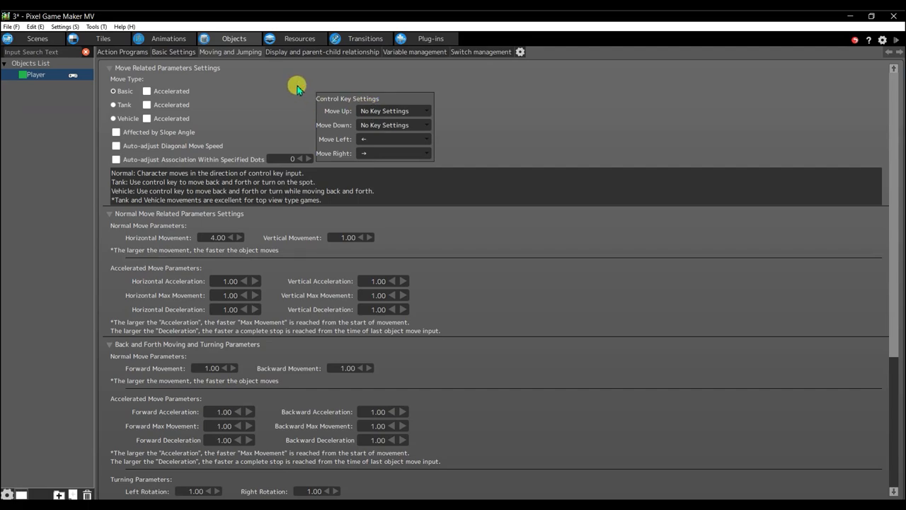
- Try the alternative move types such as Tank for the Player and return the move type to Basic
left_click(115, 105)
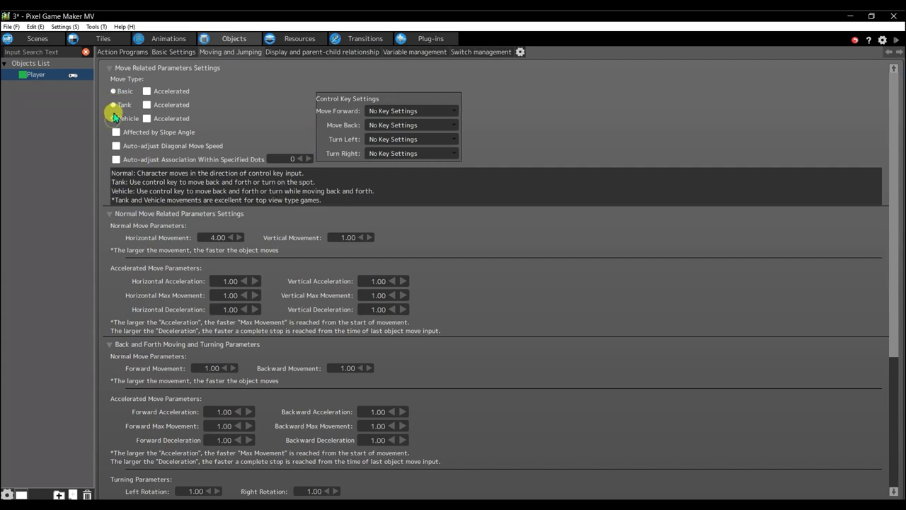
left_click(113, 90)
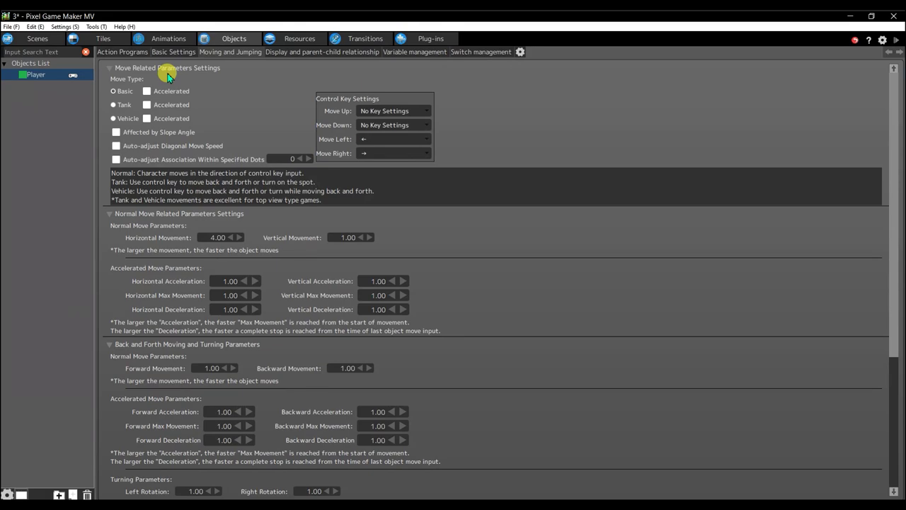
left_click(112, 105)
left_click(114, 91)
left_click(113, 119)
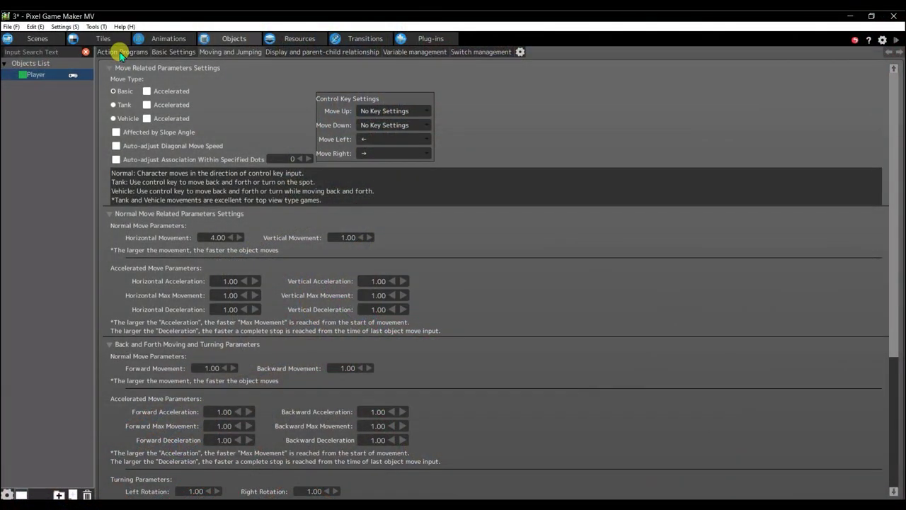
- Return to the Player's action program and move the Walk action farther above the Waiting action
left_click(120, 51)
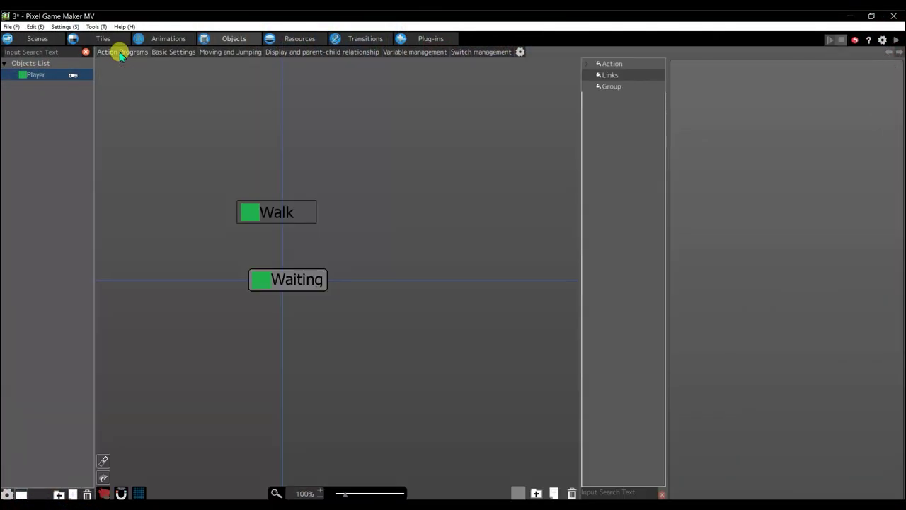
left_click_drag(292, 198, 316, 132)
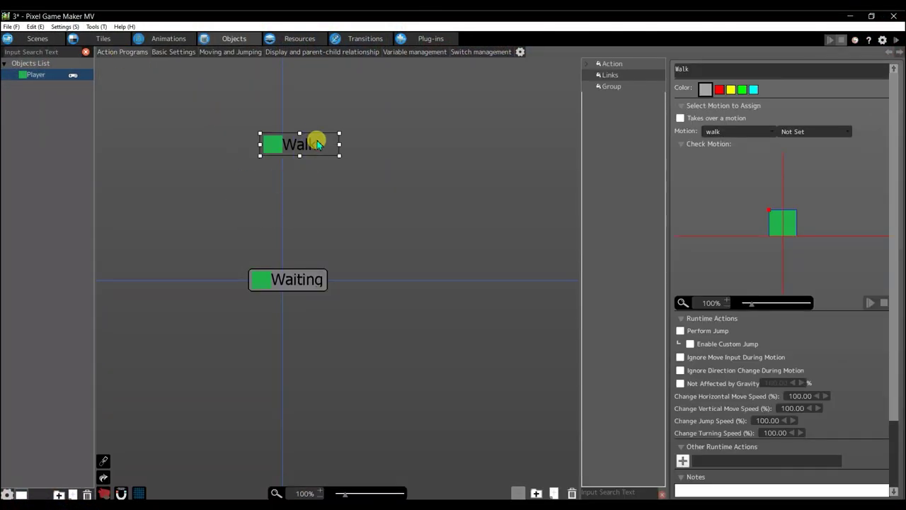
left_click(293, 287)
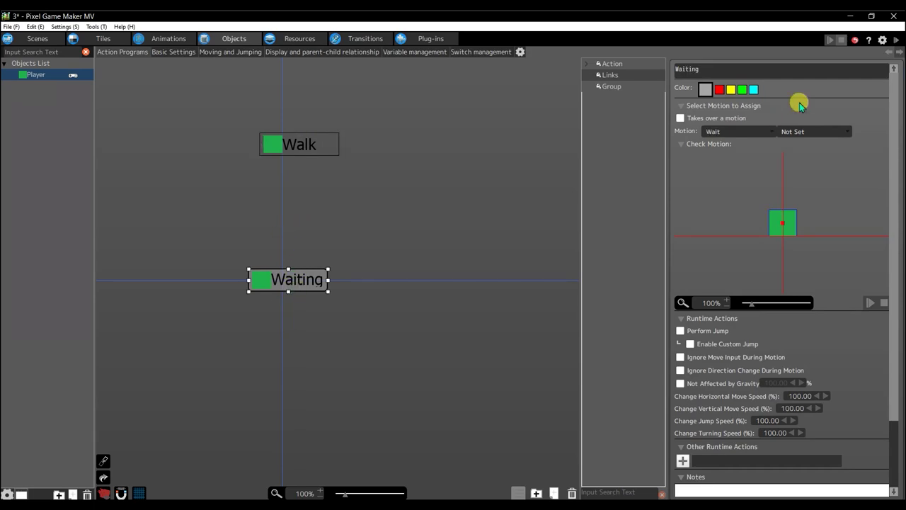
- Test-play the game to check for the Player, and close the game window
left_click(894, 41)
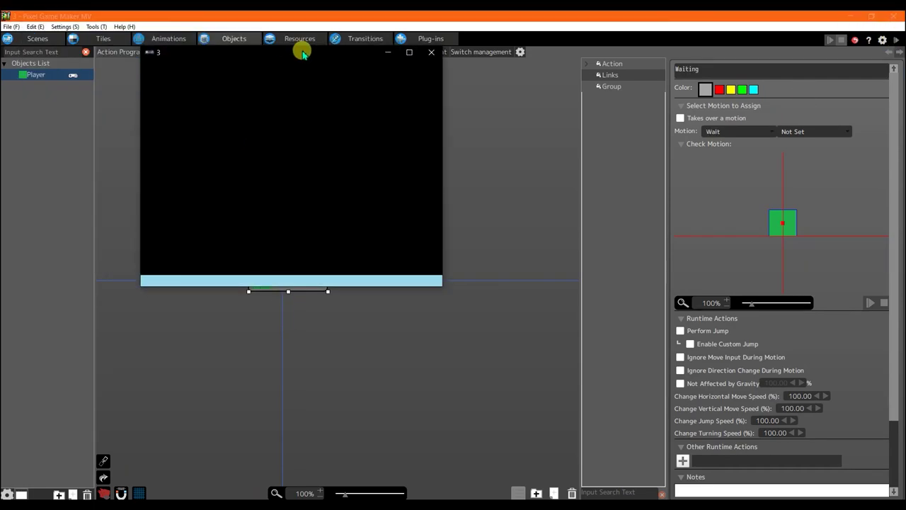
left_click(431, 51)
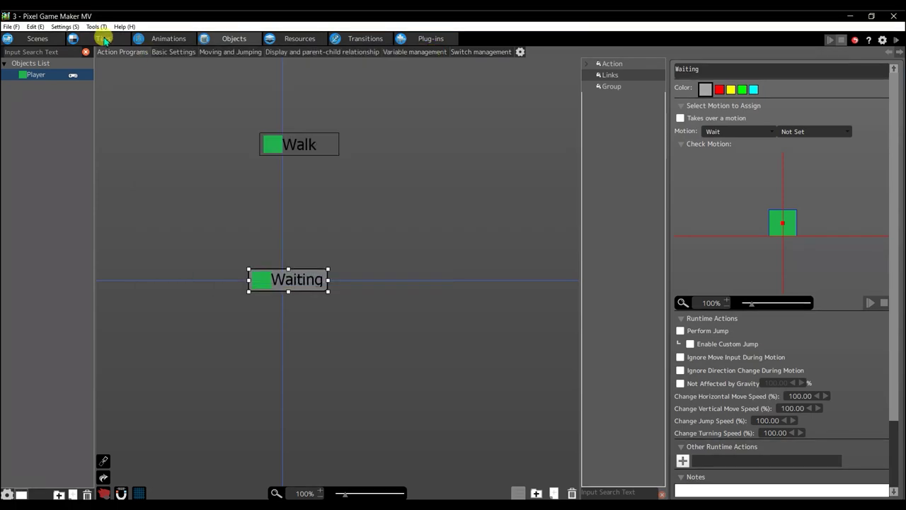
- Open scene001 and place the Player object on Layer 1 at about X 299, Y 251, above the floor tiles
left_click(47, 38)
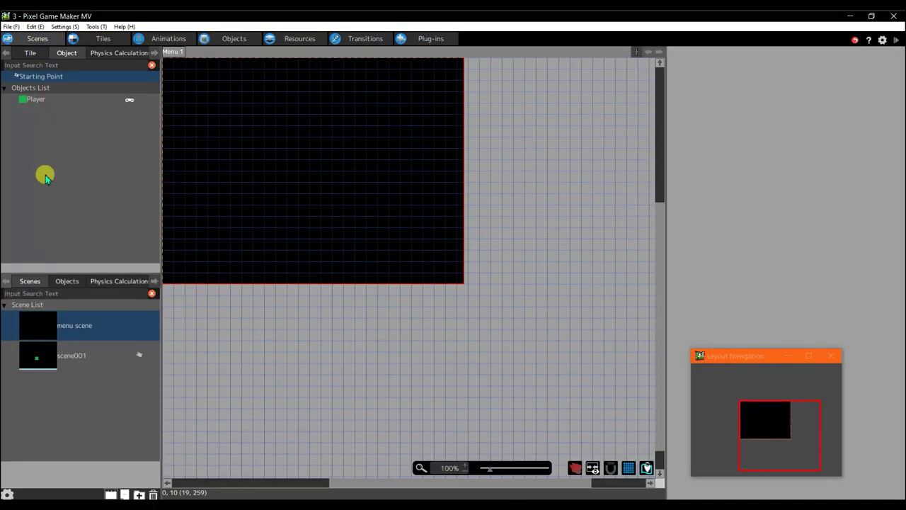
double_click(67, 354)
left_click(36, 99)
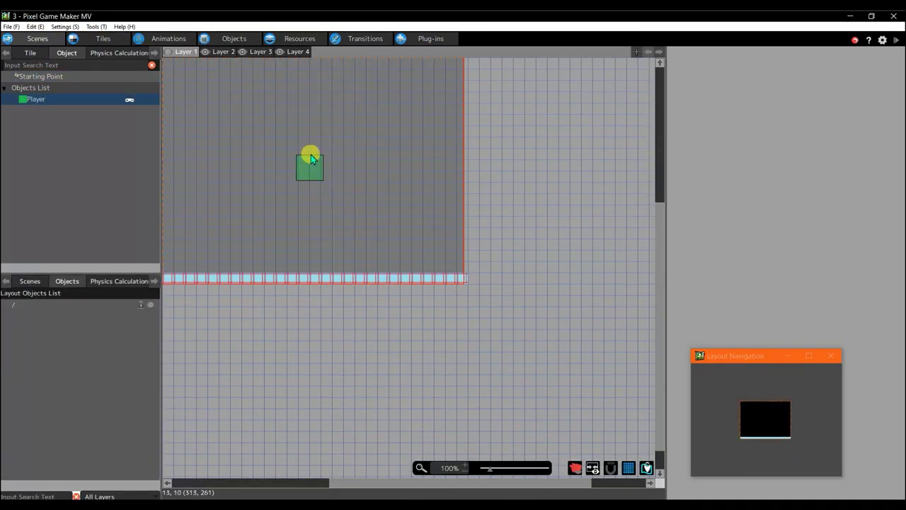
left_click(303, 180)
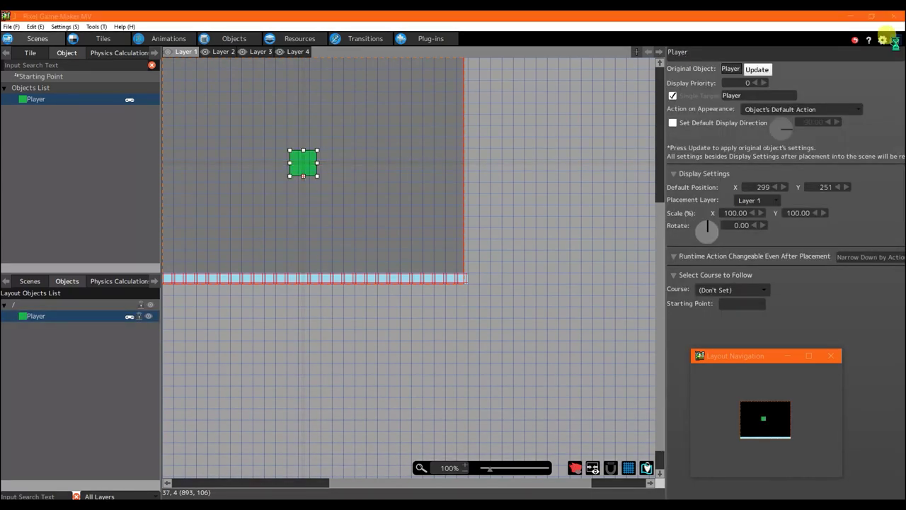
- Test-play the game and move the Player back and forth to the right and left along the floor
key("Right")
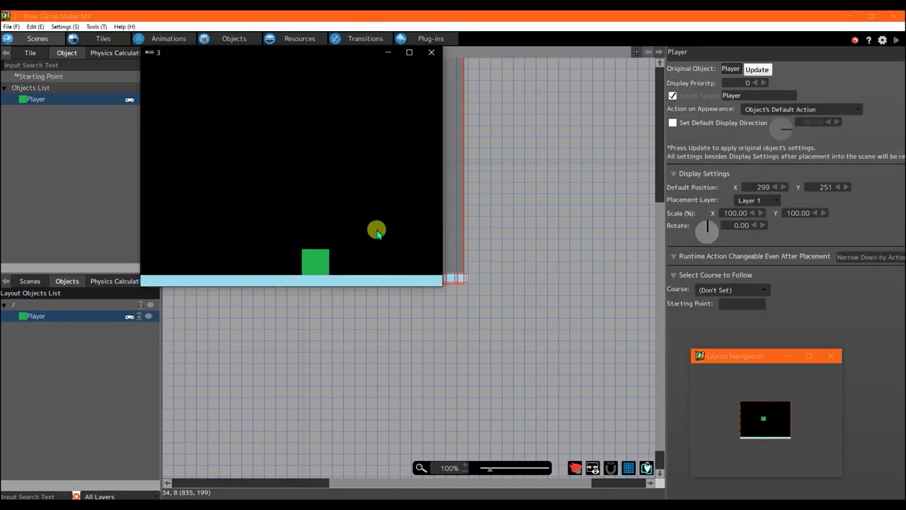
key("Left")
key("Left")
key("Right")
key("Left")
key("Right")
key("Left")
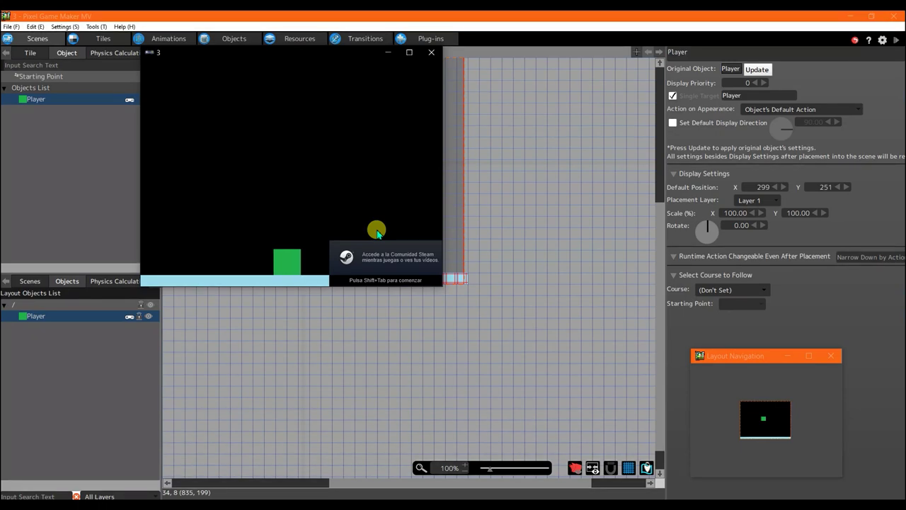
- Keep moving the Player right and left along the floor in the running test play
key("Right")
key("Left")
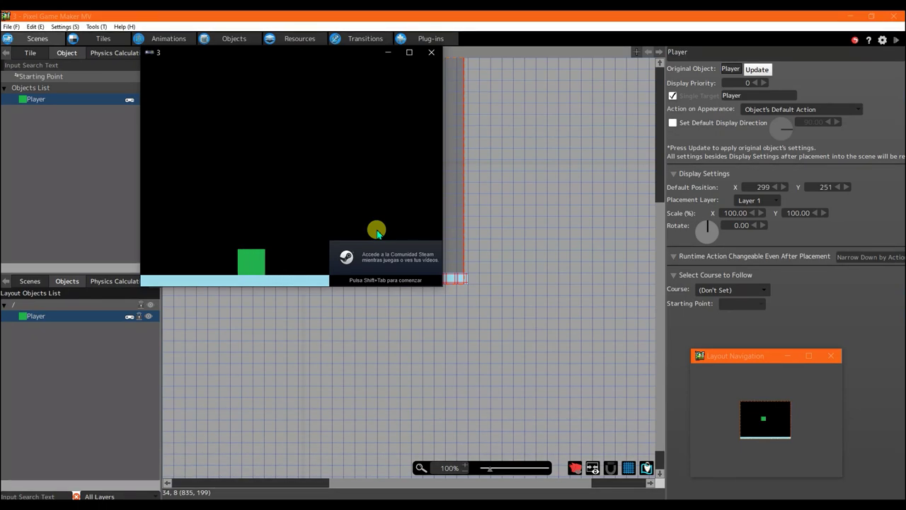
key("Right")
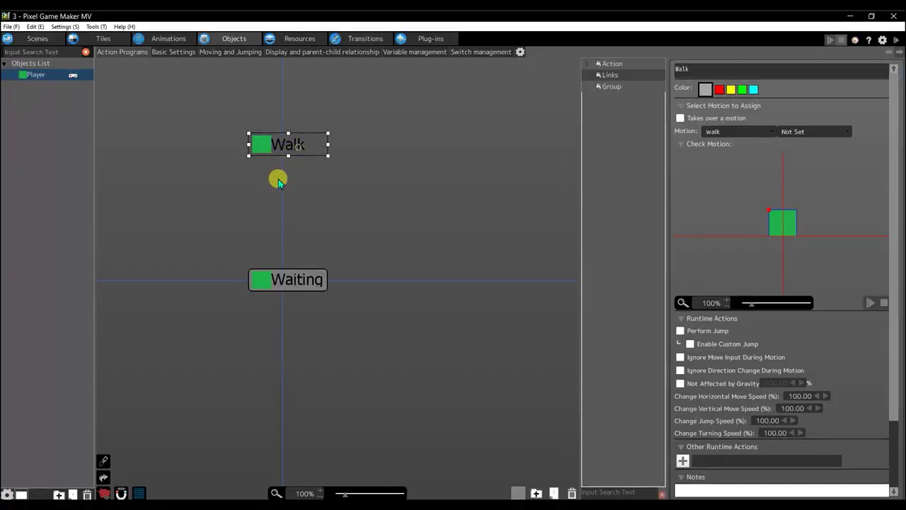
- Move the Walk action closer above the Waiting action and create a link from Waiting to Walk
left_click_drag(286, 144, 288, 188)
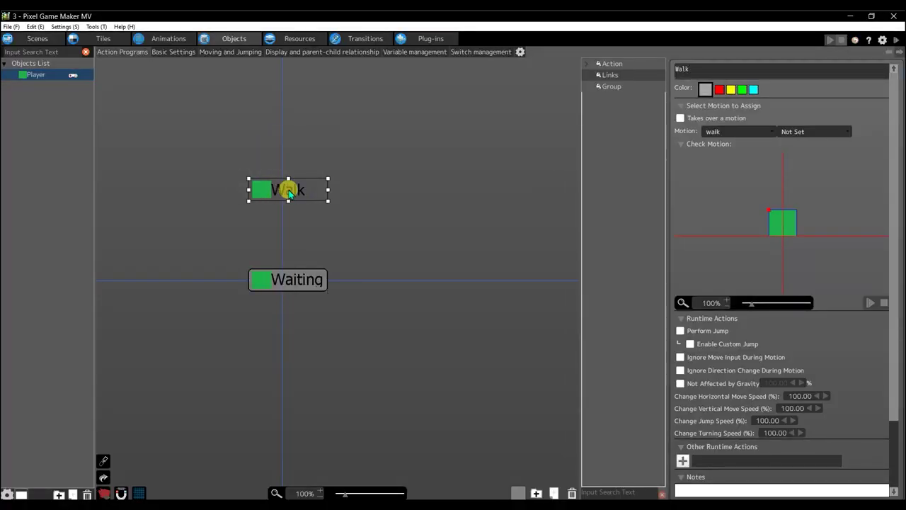
right_click(290, 281)
left_click(322, 302)
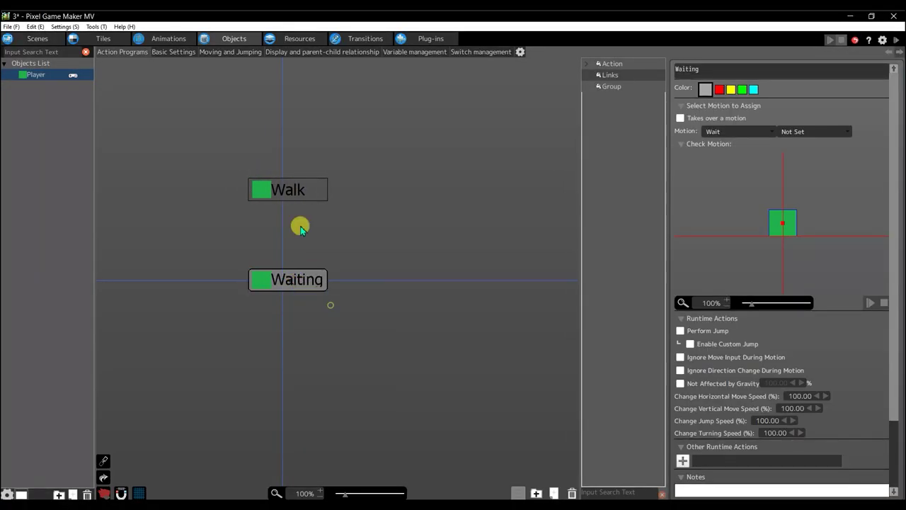
left_click(285, 186)
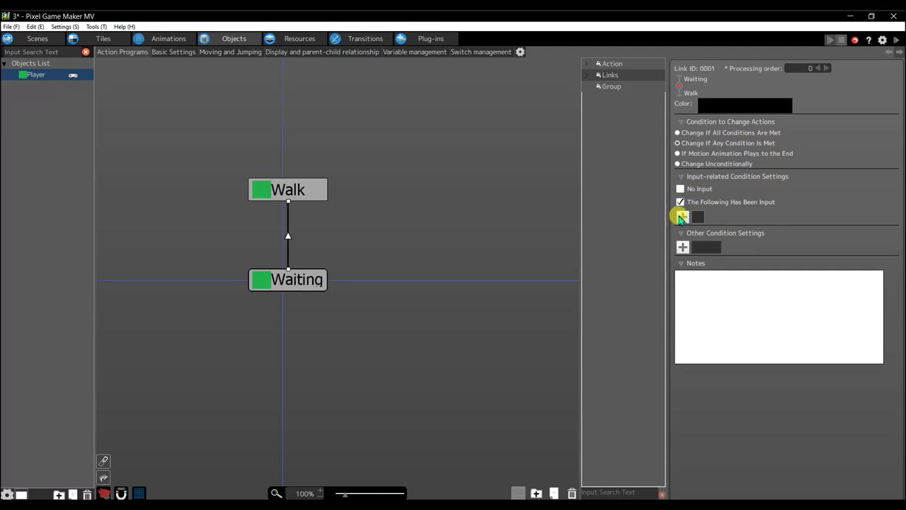
- Add an input condition to the Waiting-to-Walk link for the Left and Right directions of the 8-directional press, triggered when pressed
left_click(682, 217)
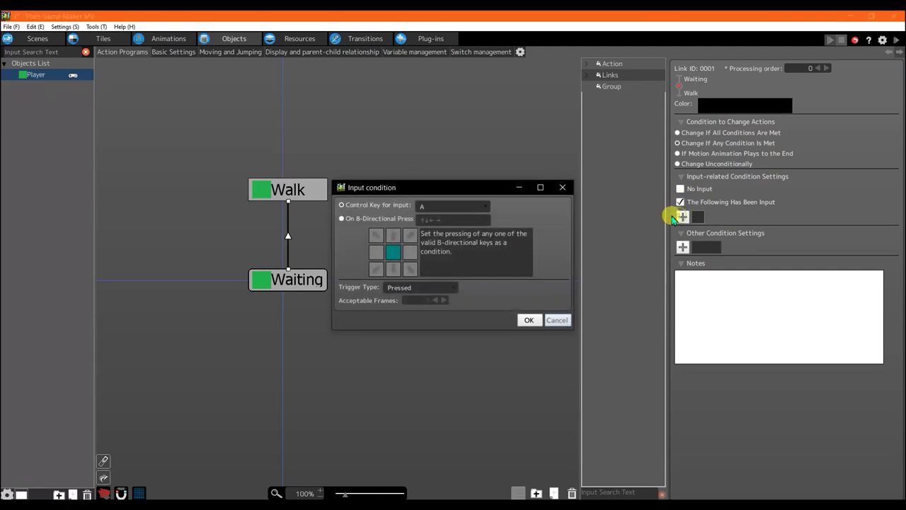
left_click(396, 222)
left_click(409, 252)
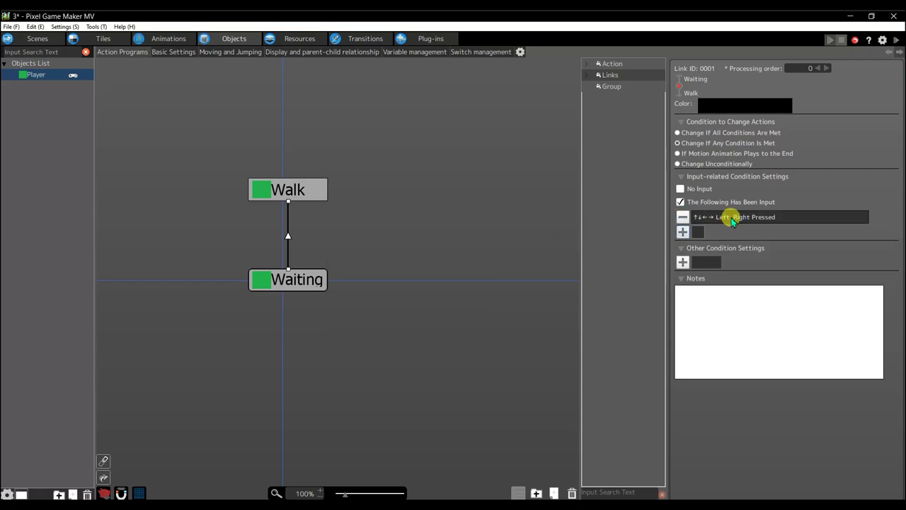
- Test-play the game, move the Player along the floor to check the Walk action, and close the game window
left_click(311, 185)
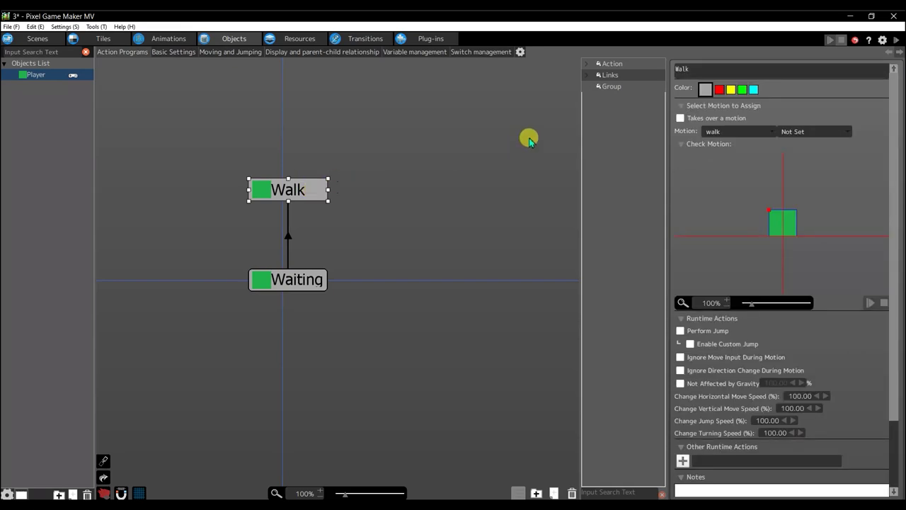
left_click(898, 39)
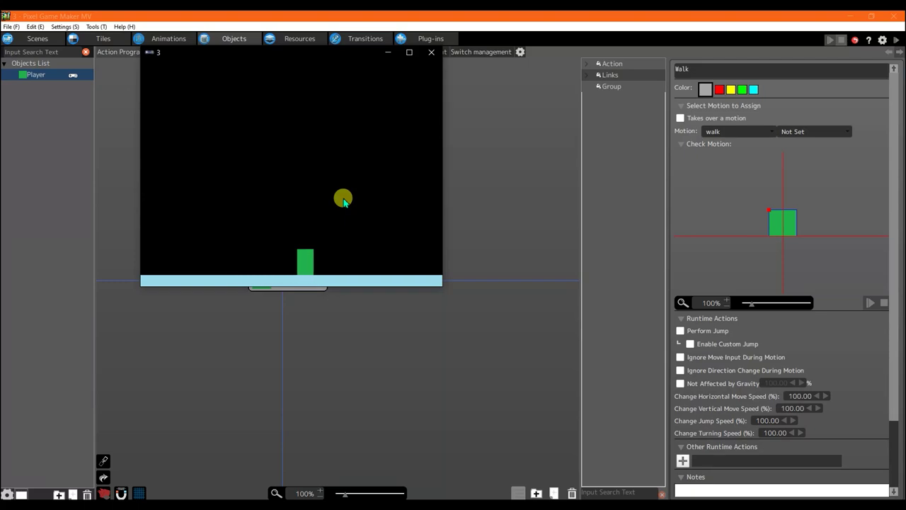
key("Left")
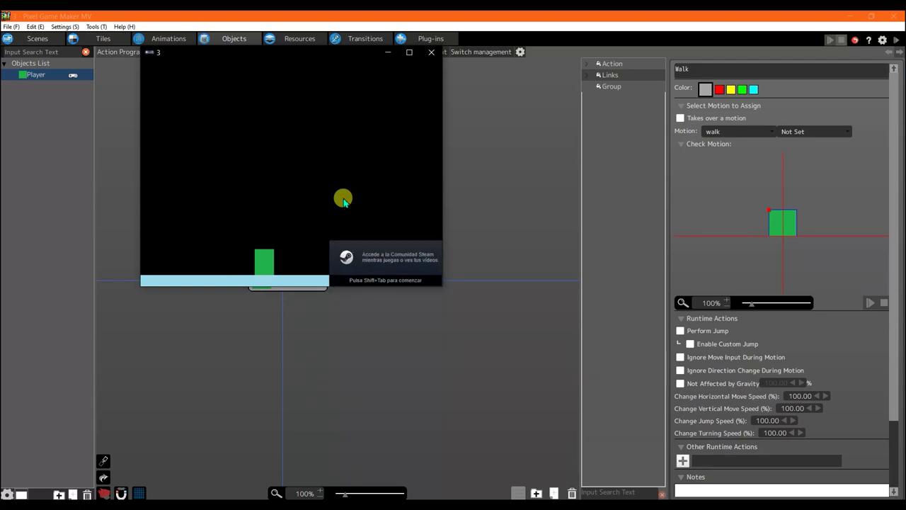
key("Left")
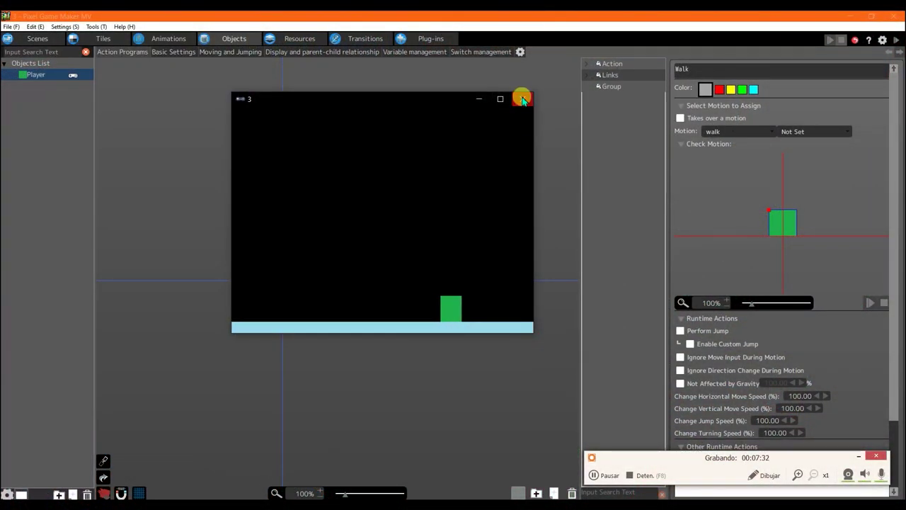
left_click(521, 100)
- Enable Not Affected by Gravity for both the Waiting and Walk actions
left_click(308, 282)
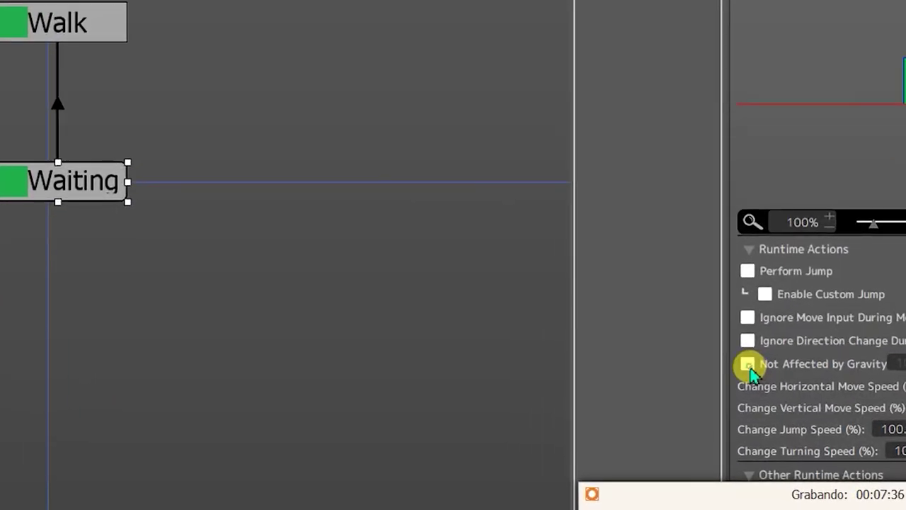
left_click(748, 364)
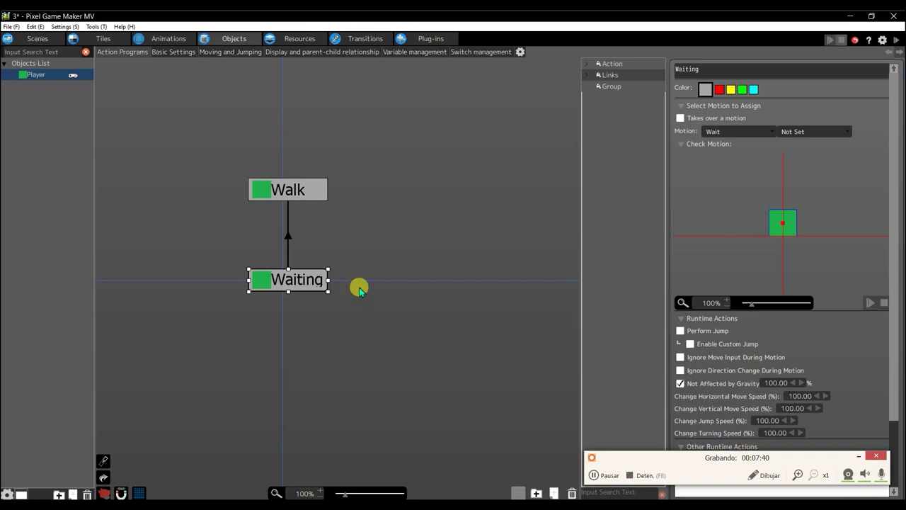
left_click(305, 194)
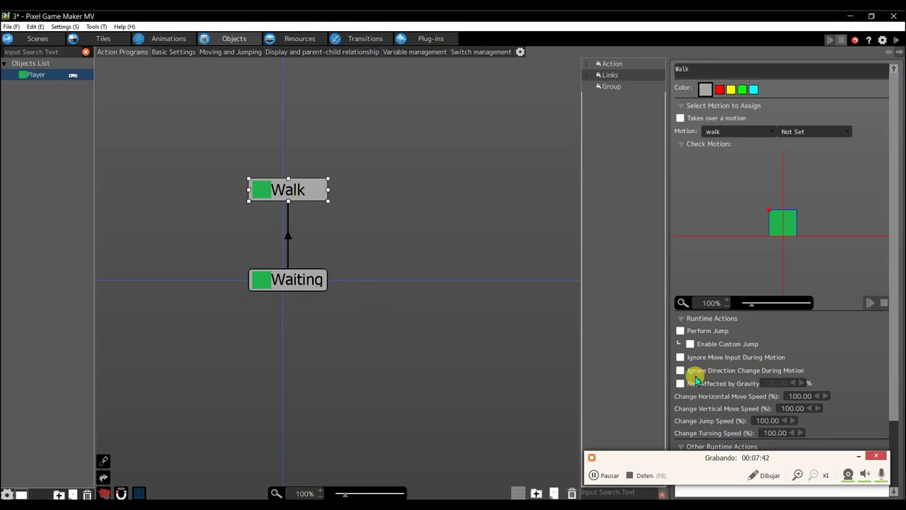
left_click(681, 383)
- Test-play the game without gravity, move the Player right and left in the air, and close the game window
key("F5")
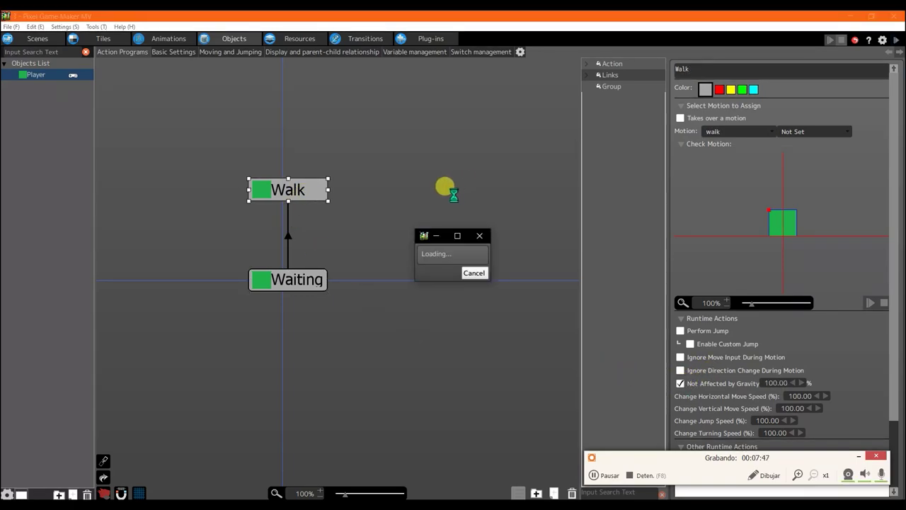
key("Right")
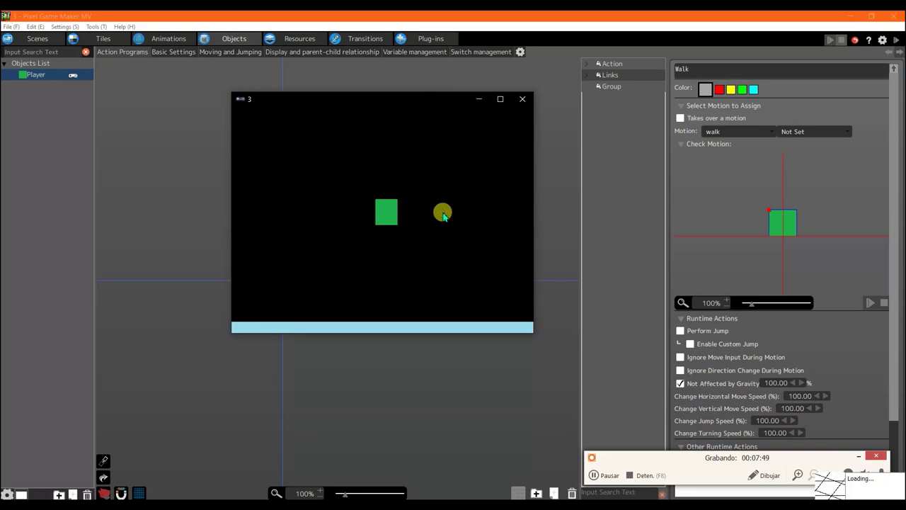
key("Left")
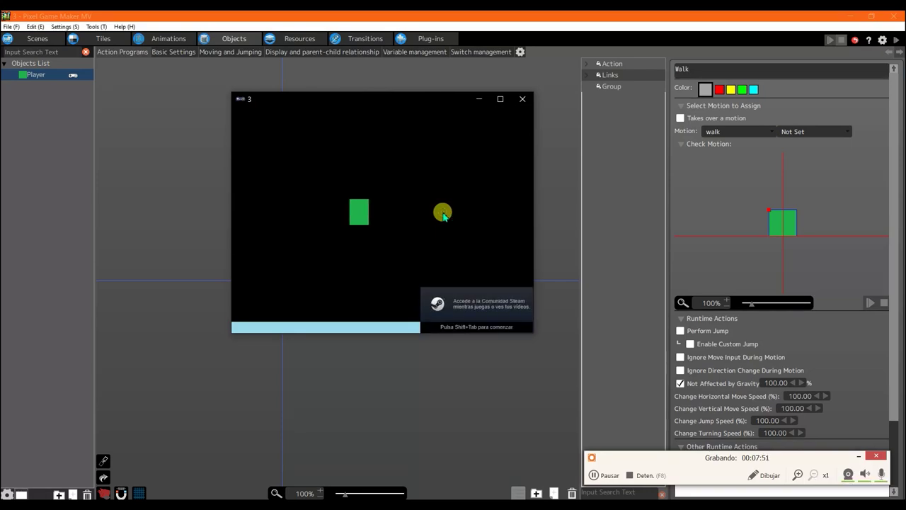
left_click(523, 99)
- In the Player's moving and jumping settings, assign the ↓ key to Move Down and the ↑ key to Move Up
left_click(231, 52)
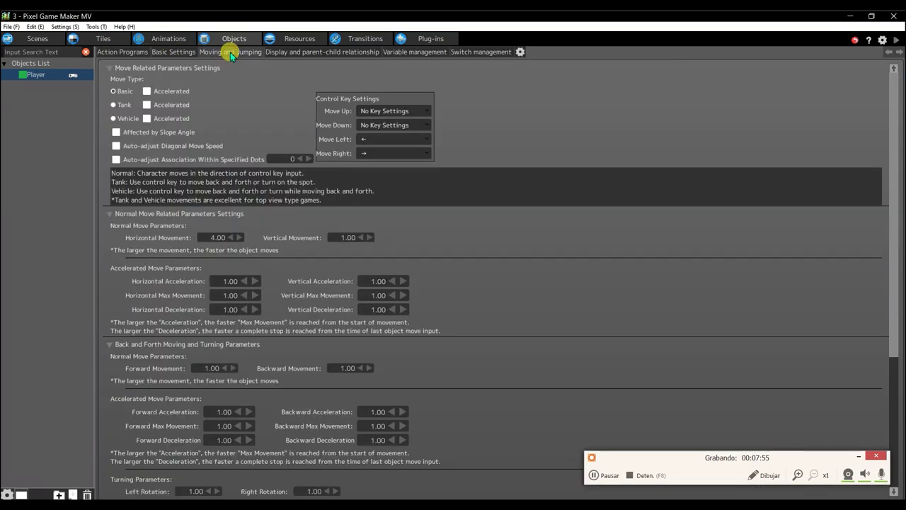
left_click(402, 126)
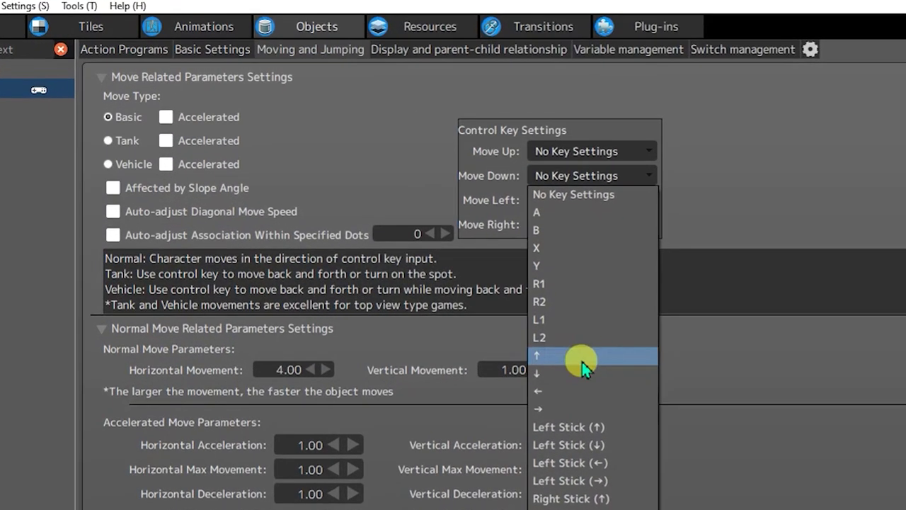
left_click(387, 228)
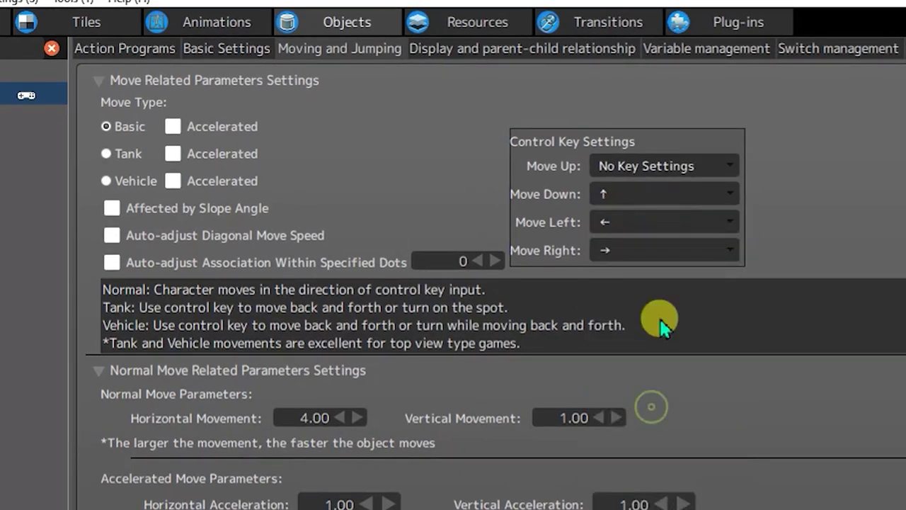
left_click(659, 194)
left_click(643, 422)
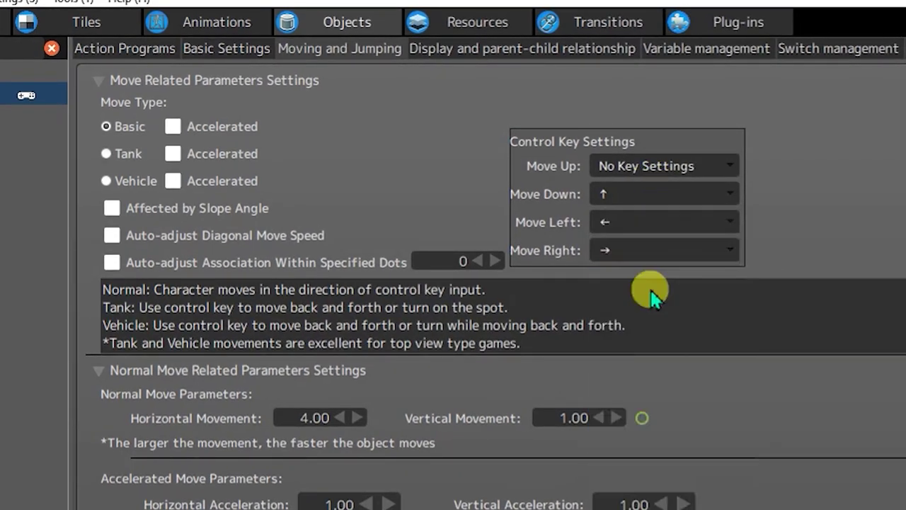
left_click(663, 169)
left_click(638, 374)
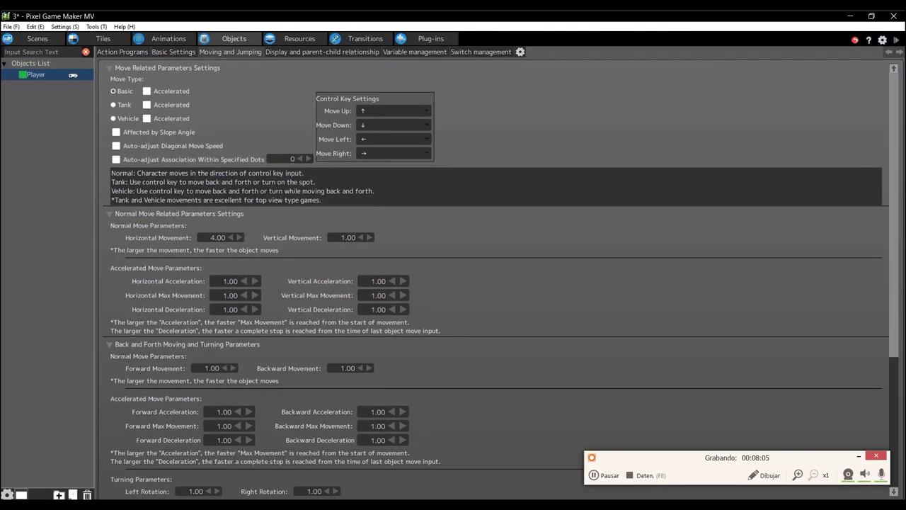
- Test-play the game, move the Player up, down, left and right, and close the game window
left_click(895, 42)
key("Left")
key("Up")
key("Right")
key("Down")
key("Left")
key("Right")
key("Left")
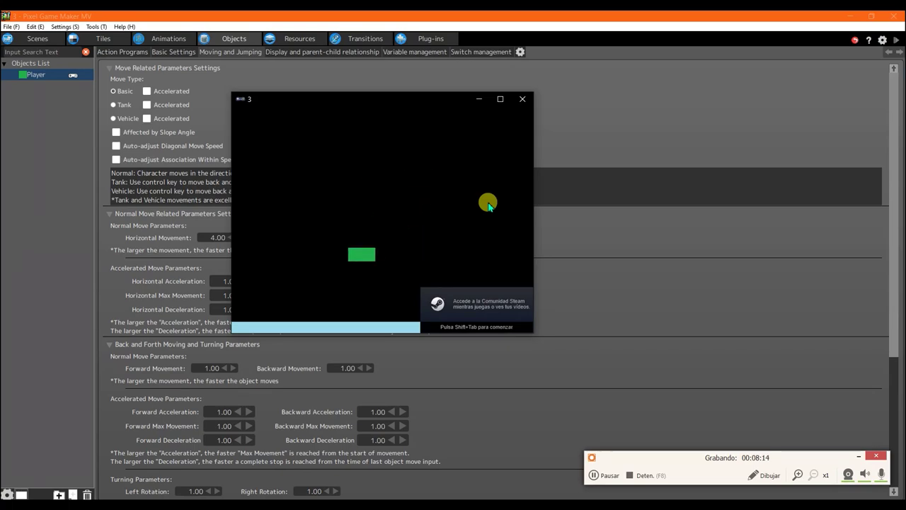
key("Up")
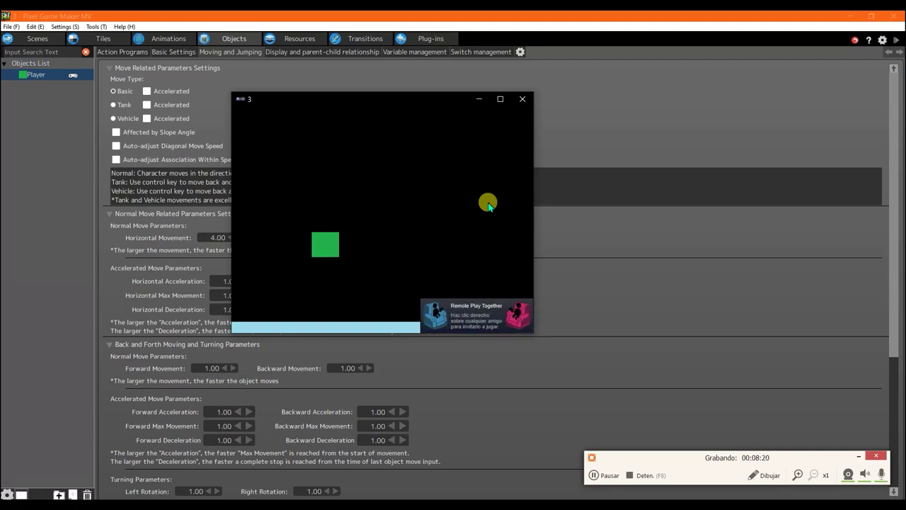
key("Up")
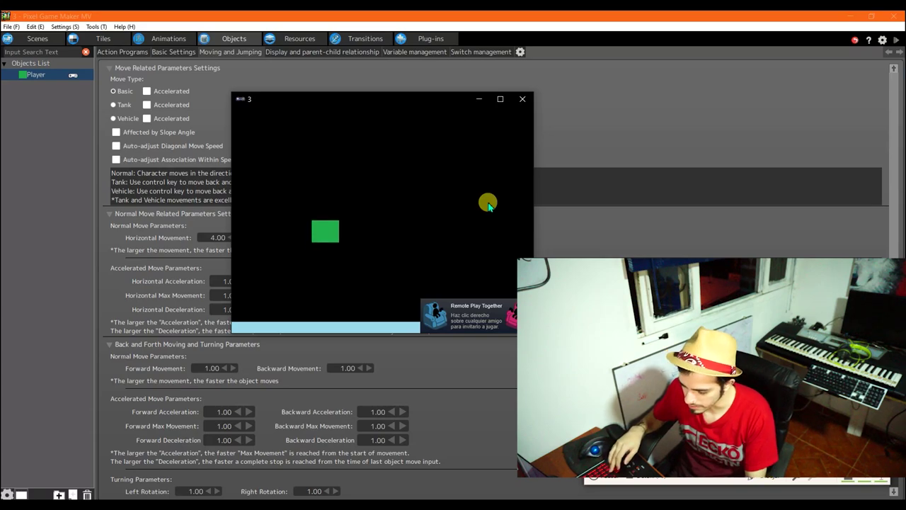
key("Down")
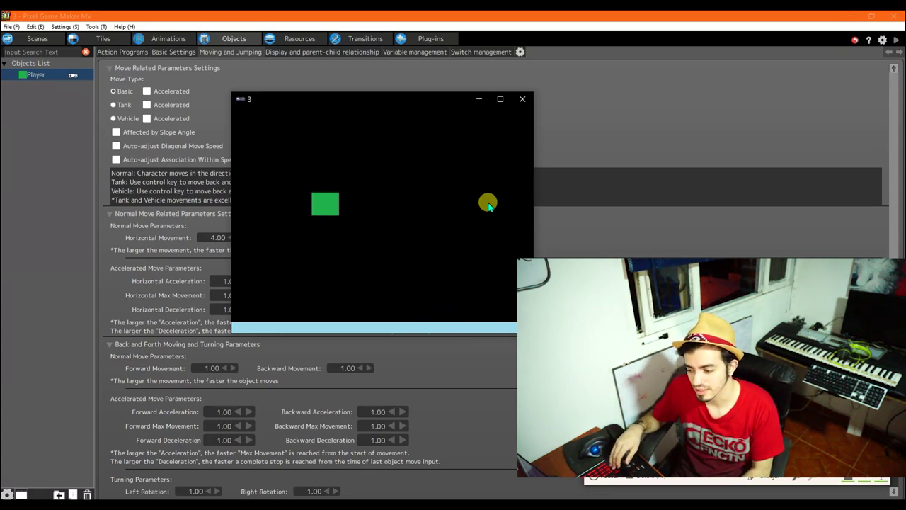
key("Right")
key("Left")
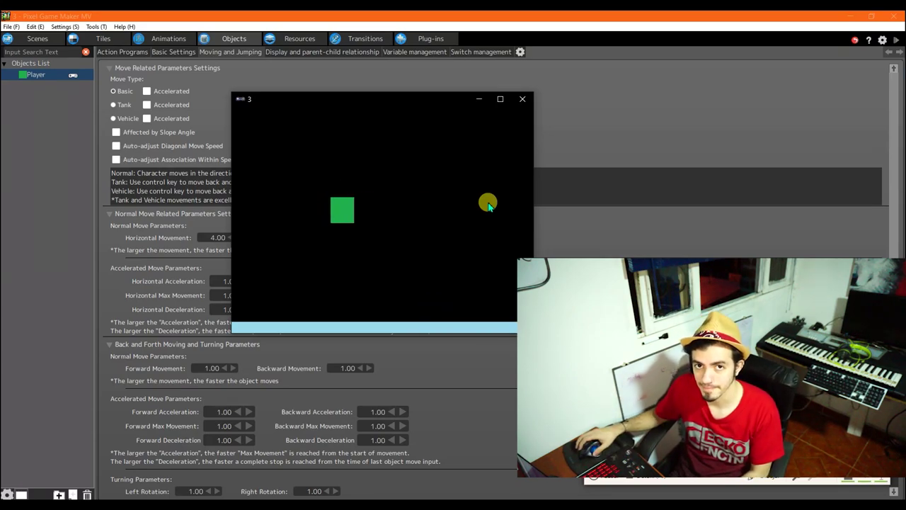
left_click(524, 101)
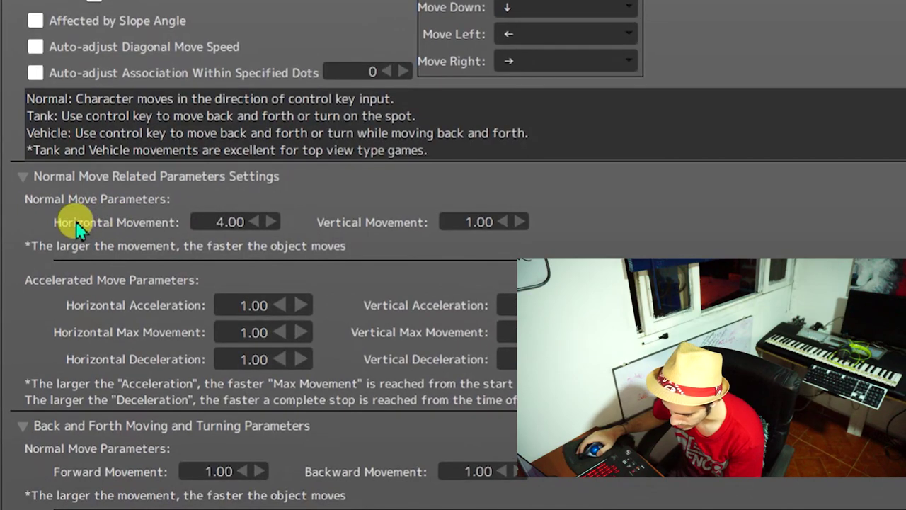
- Set the Player's Vertical Movement to 4.00 in the normal move parameters
left_click(23, 177)
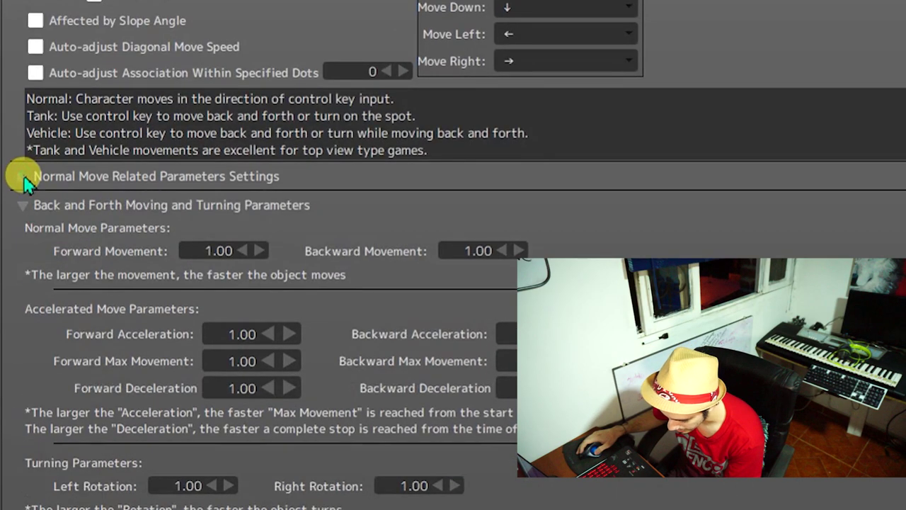
left_click(23, 177)
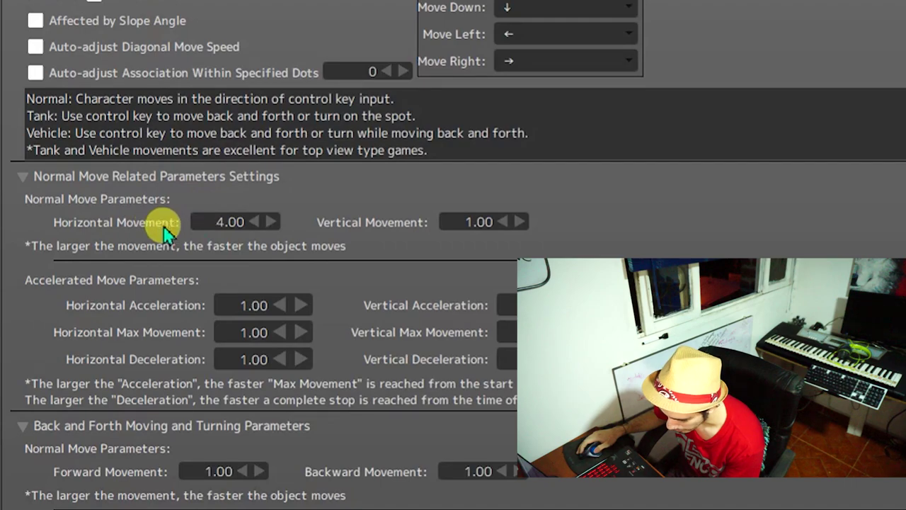
scroll(222, 225, "up", 3)
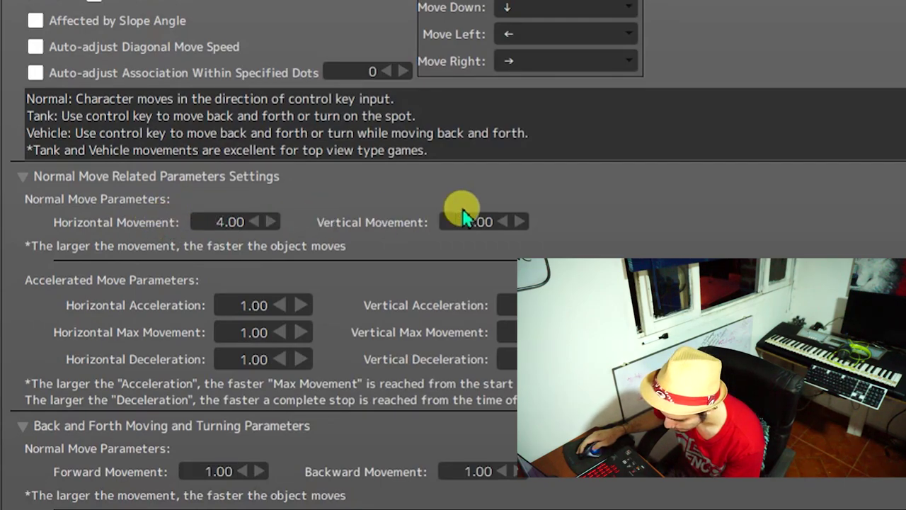
left_click_drag(467, 221, 545, 221)
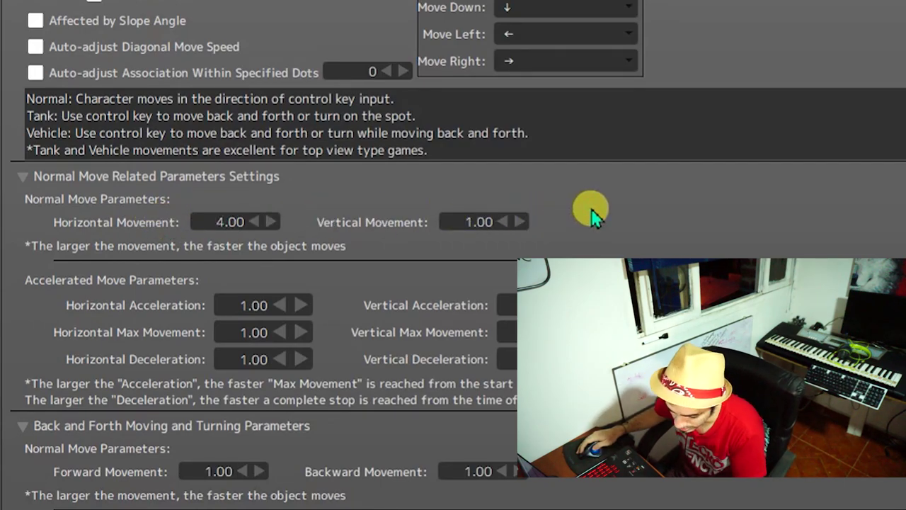
left_click_drag(453, 221, 506, 221)
type("4")
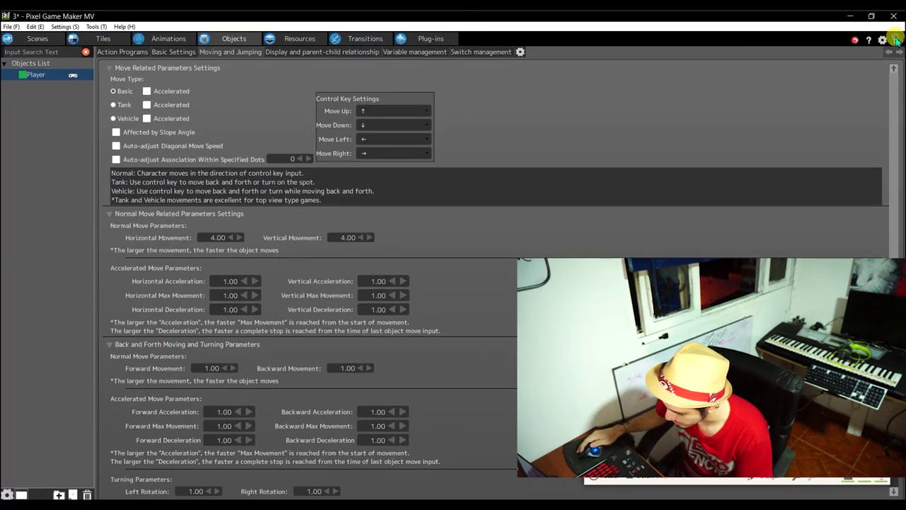
- Test-play the game again and move the Player in all four directions to check the new vertical speed
left_click(895, 40)
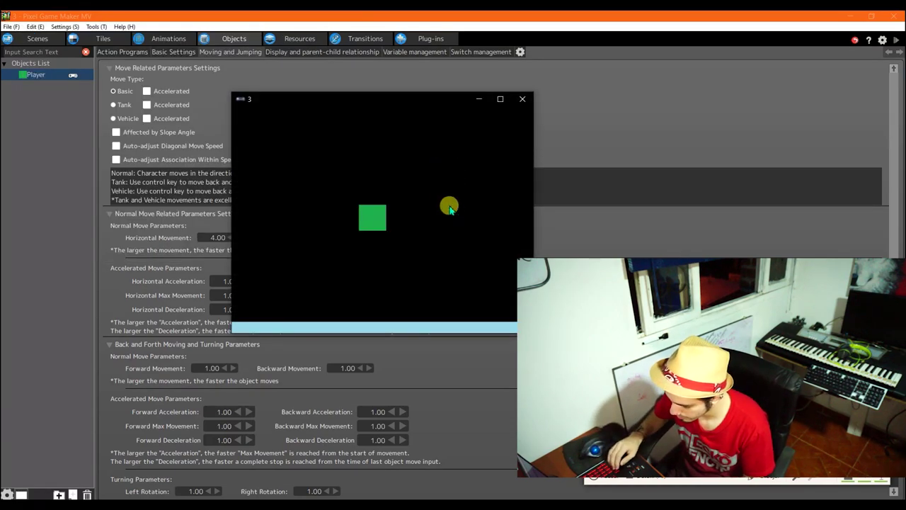
key("Down")
key("Up")
key("Left")
key("Down")
key("Right")
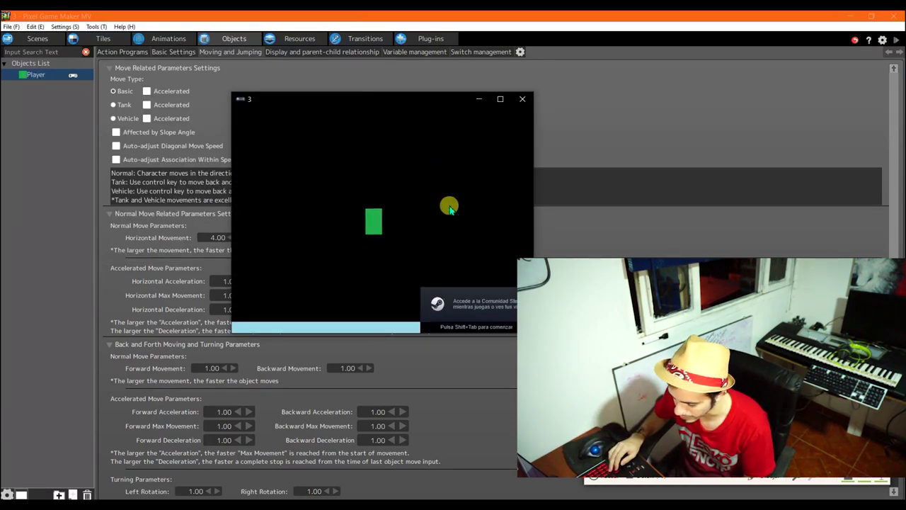
- Keep moving the Player up, down, left and right in the running test game, then close it
key("Up")
key("Right")
key("Down")
key("Up")
key("Left")
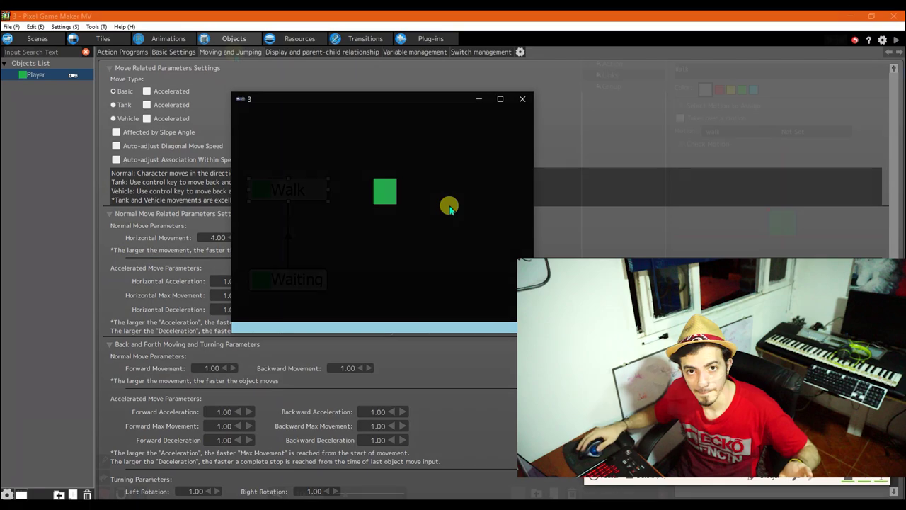
key("Escape")
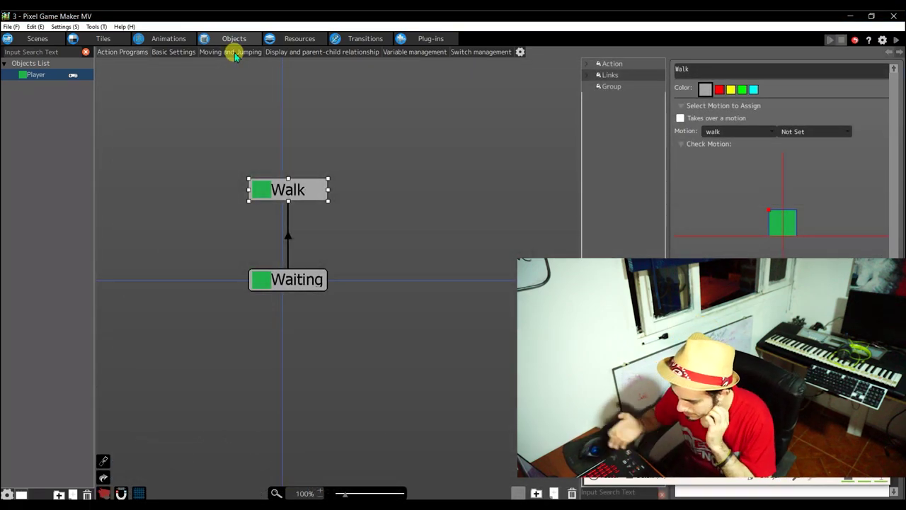
key("alt+Tab")
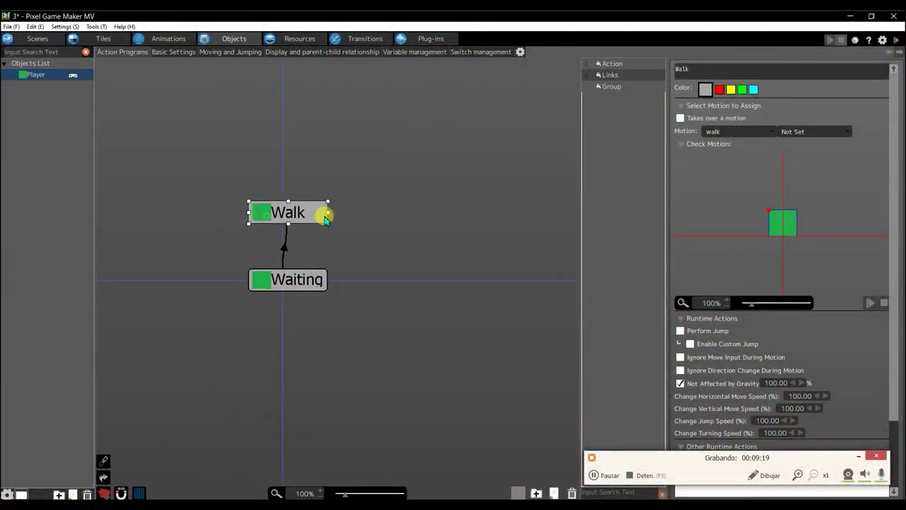
- Reposition the Walk and Waiting actions so they line up vertically, and add a link from Walk back to Waiting
left_click_drag(323, 212, 318, 242)
left_click_drag(290, 276, 284, 282)
left_click(299, 211)
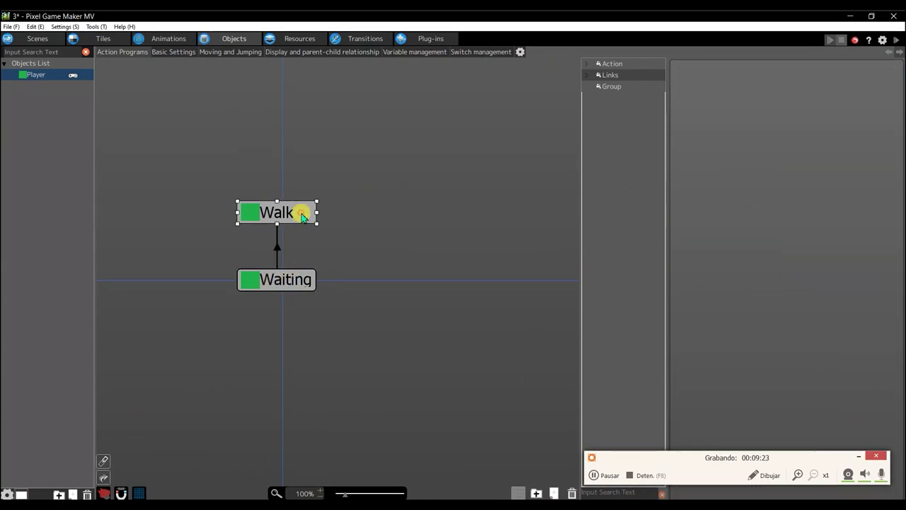
right_click(303, 211)
left_click(325, 230)
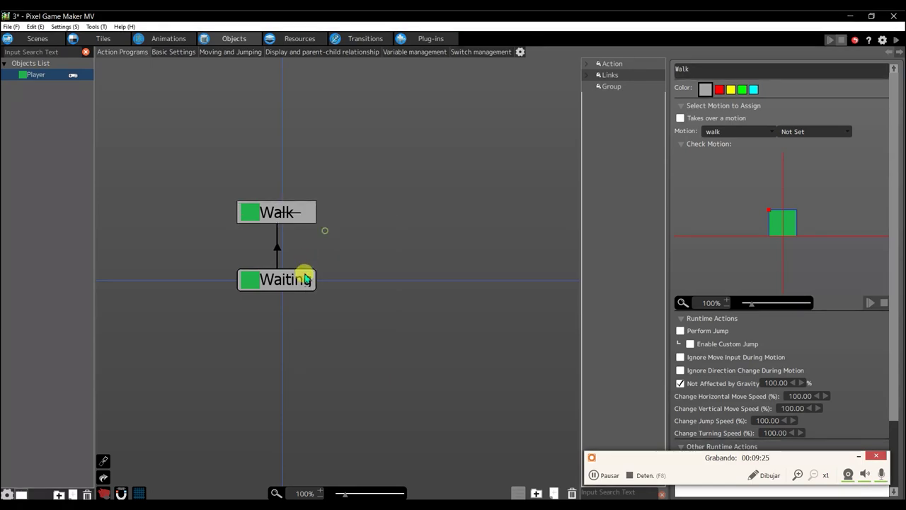
left_click(300, 280)
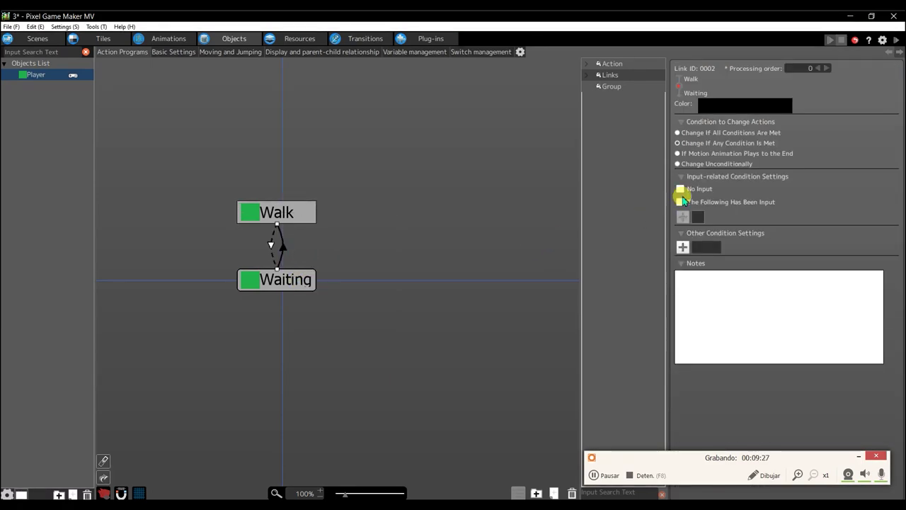
left_click(435, 218)
- Add a new action beside Walk and Waiting, name it Jump, and place it at a height between the two
left_click(282, 212)
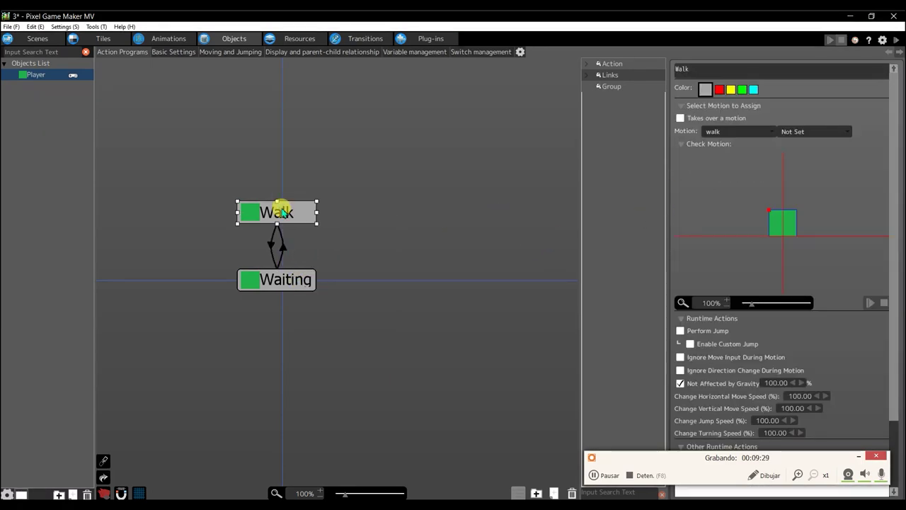
right_click(369, 222)
left_click(394, 228)
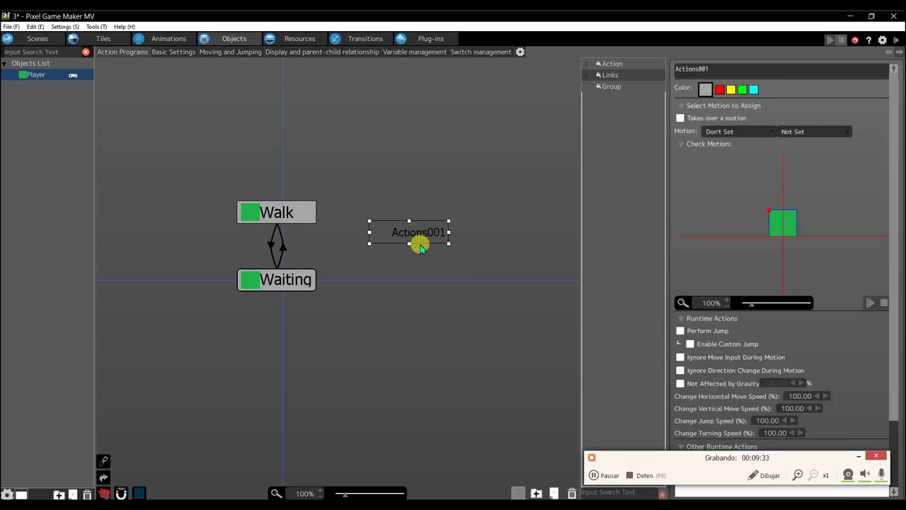
left_click_drag(420, 246, 411, 283)
left_click(798, 69)
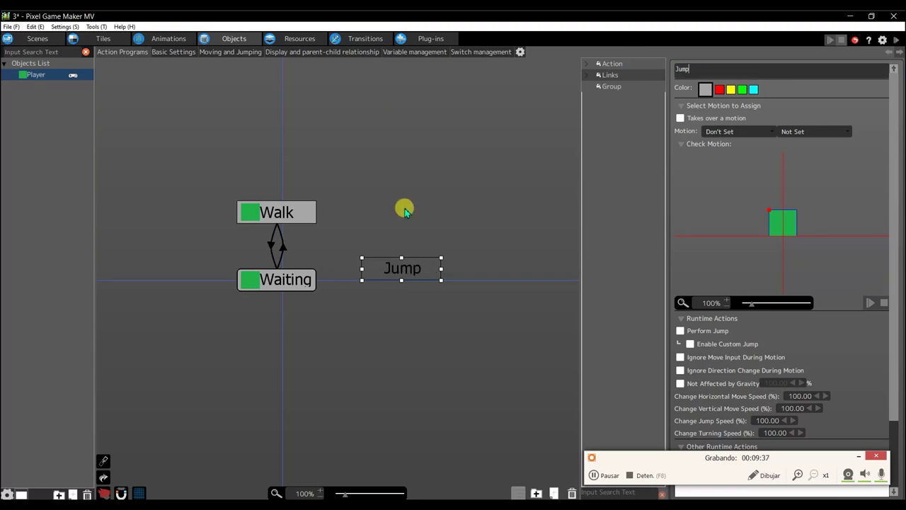
left_click_drag(404, 265, 409, 245)
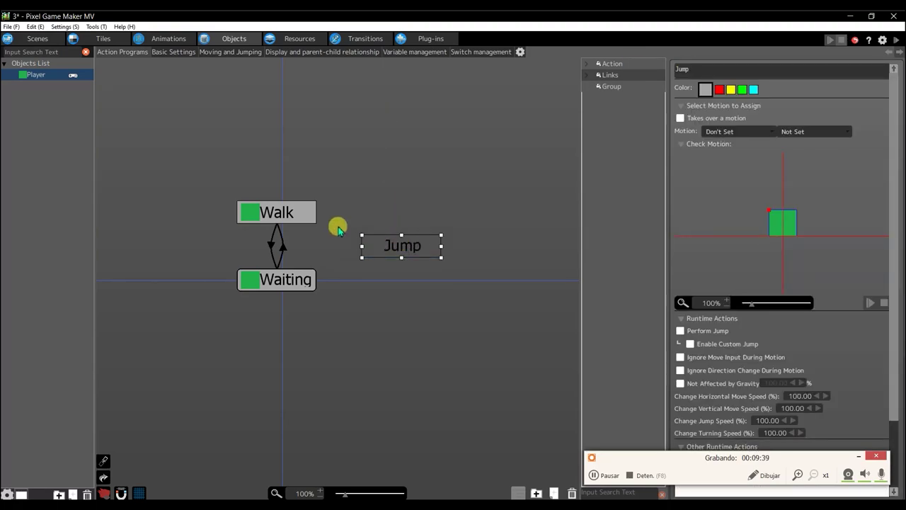
- Move the Walk action slightly higher, keeping it directly above Waiting
left_click(305, 281)
left_click(370, 247)
left_click(310, 276)
left_click(380, 243)
left_click(309, 213)
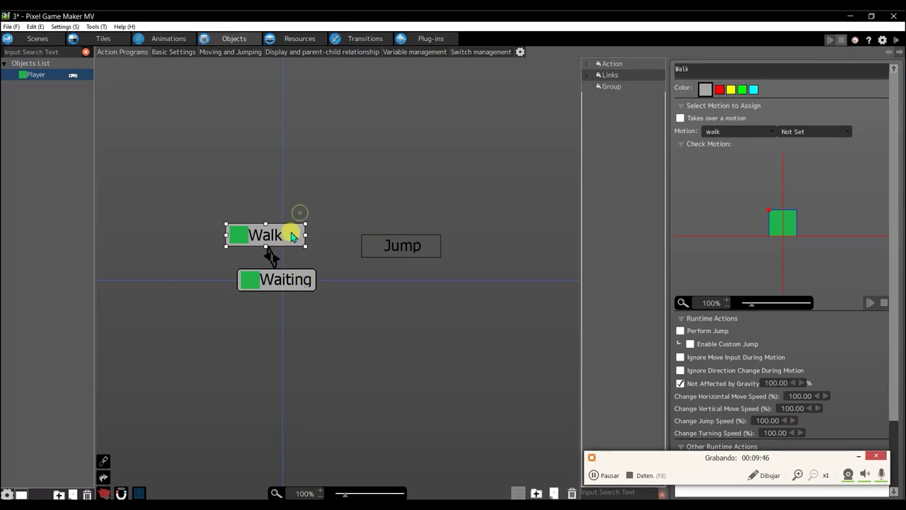
left_click_drag(301, 212, 300, 211)
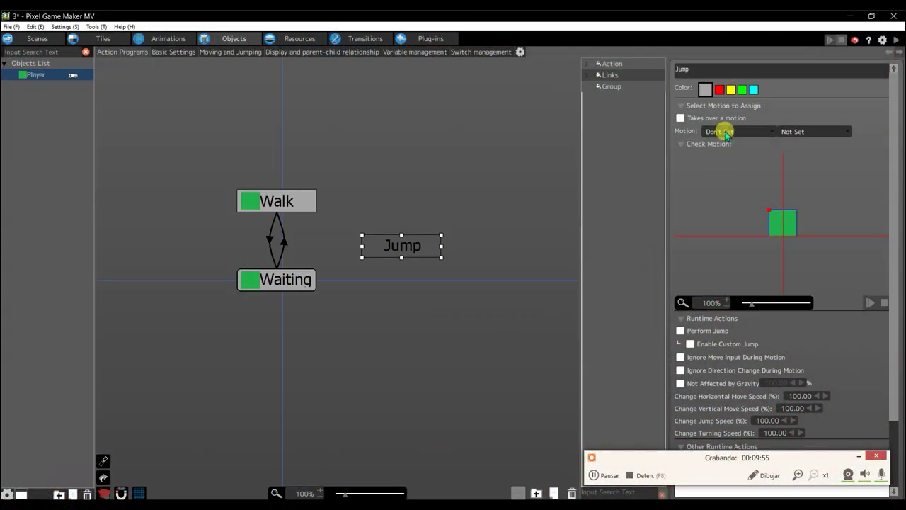
- Assign the Wait motion to the Jump action
left_click(726, 132)
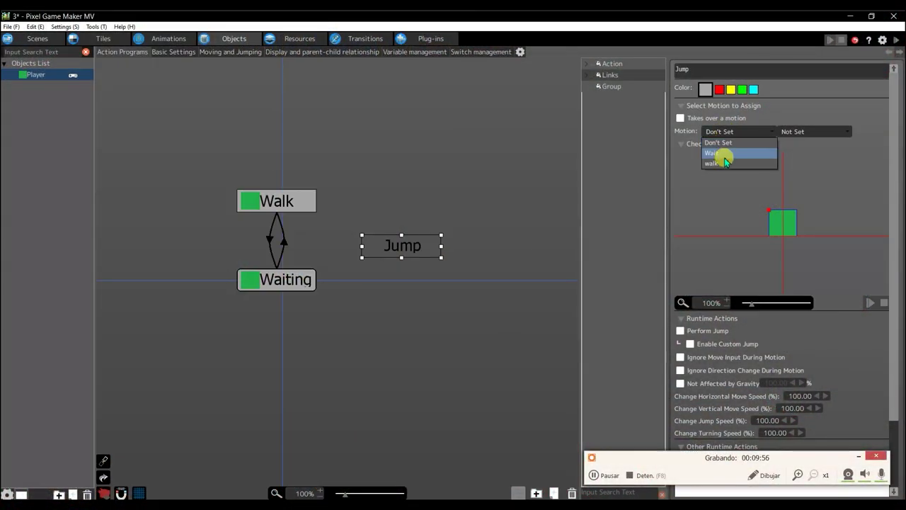
left_click(715, 153)
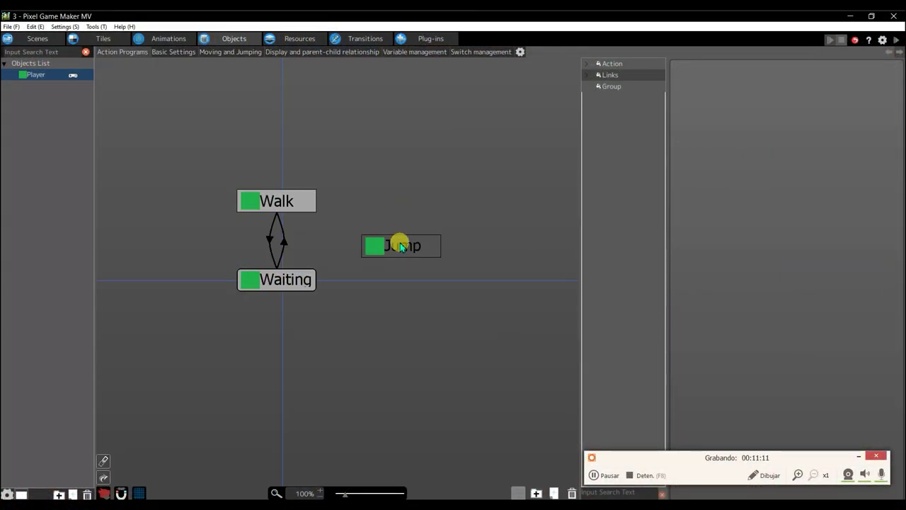
left_click(402, 246)
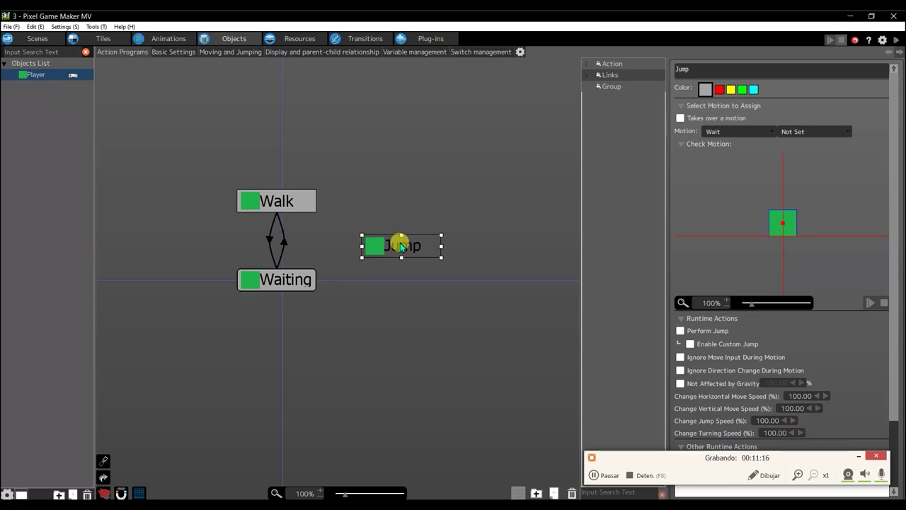
- In the Player's moving and jumping settings, set both Move Up and Move Down to No Key Settings
left_click(230, 52)
left_click(393, 139)
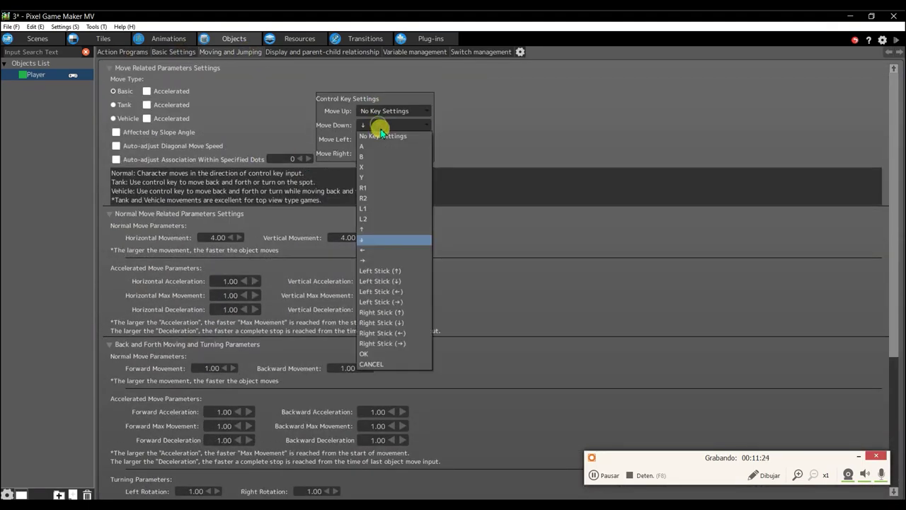
left_click(383, 205)
left_click(140, 53)
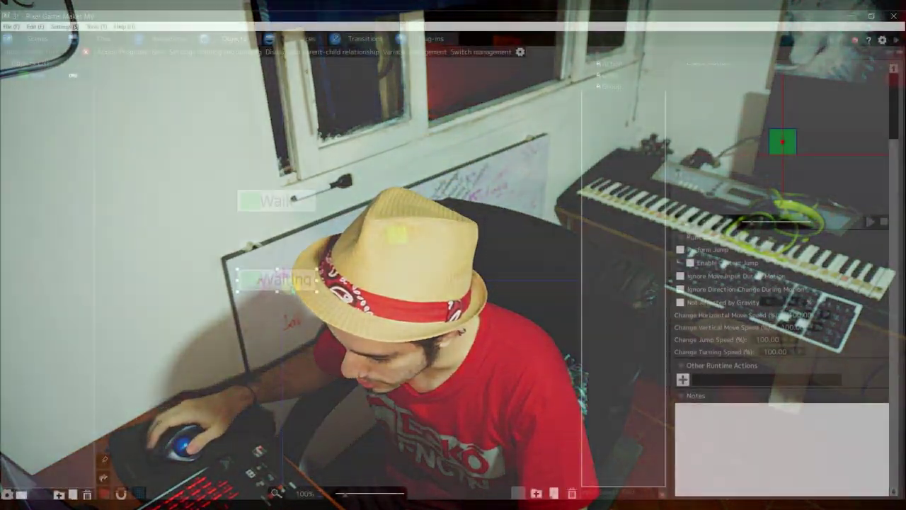
- Link Waiting to Jump with an input condition of control key A pressed, and add a link from Jump back to Waiting
right_click(292, 284)
left_click(316, 303)
left_click(419, 237)
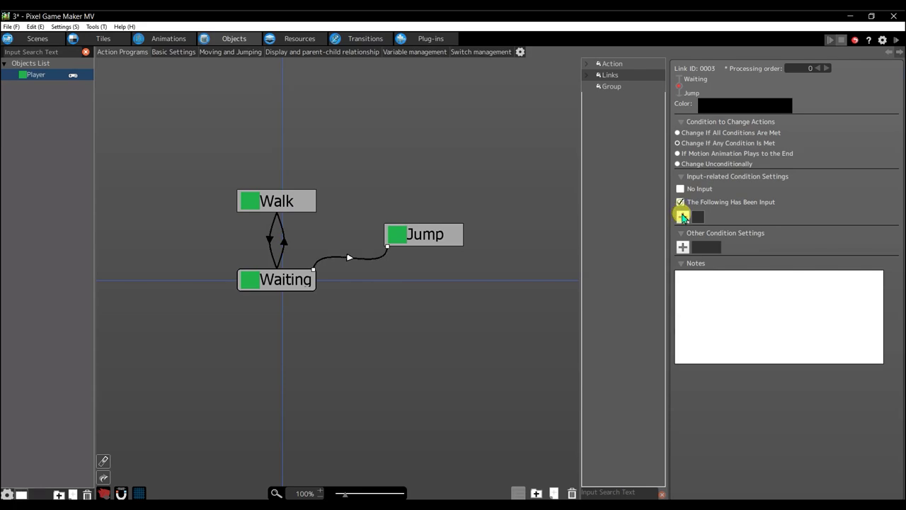
left_click(682, 216)
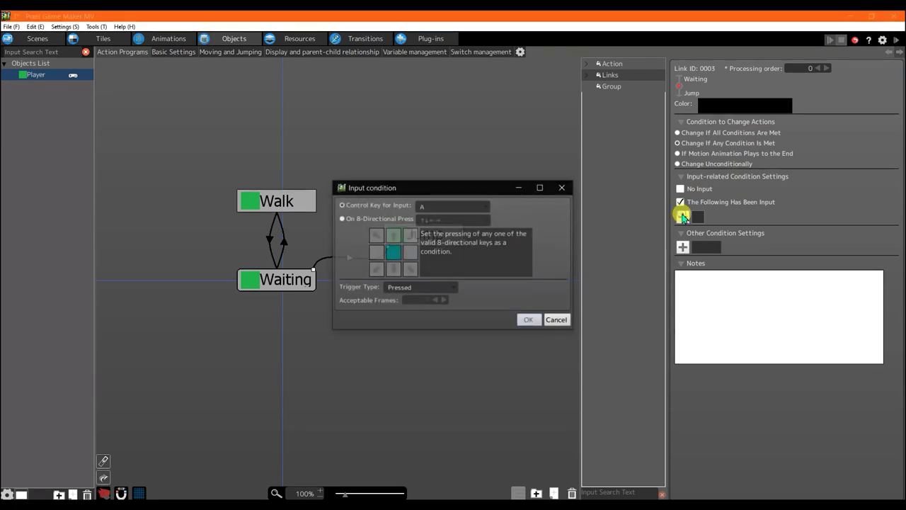
left_click_drag(488, 191, 454, 156)
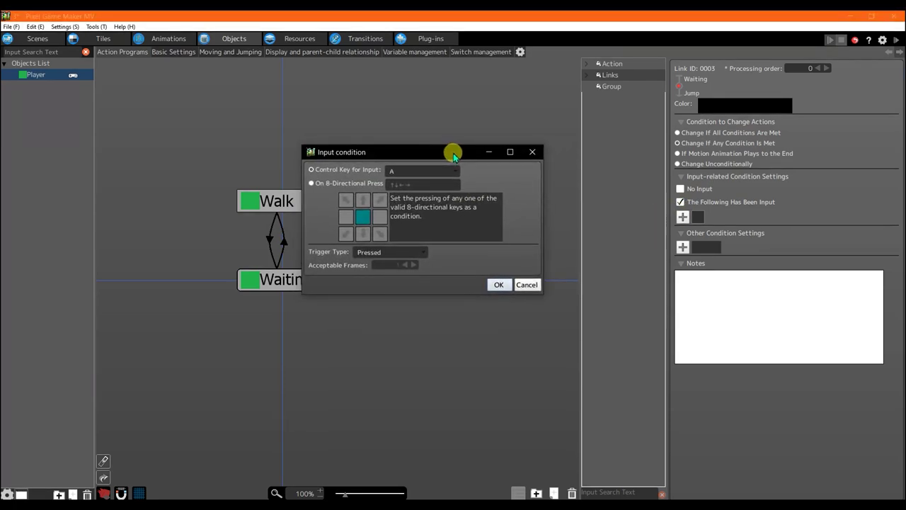
left_click(498, 284)
right_click(429, 241)
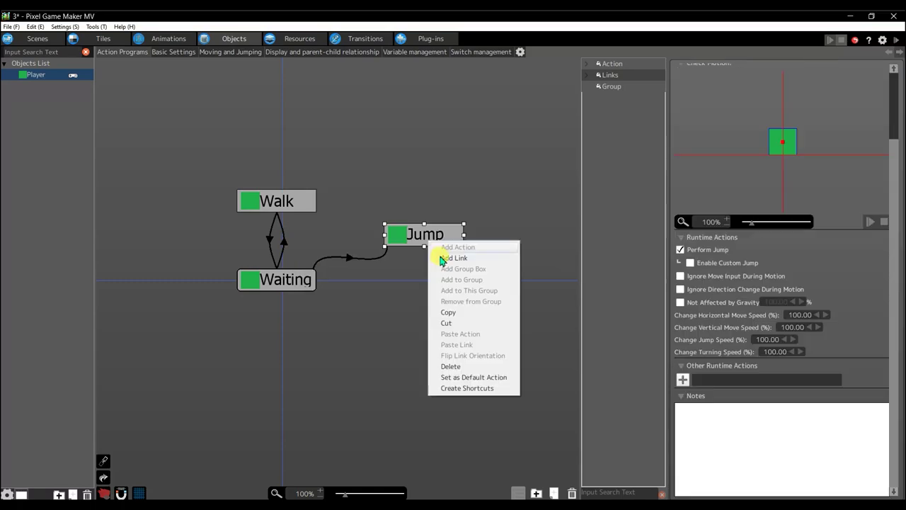
left_click(311, 282)
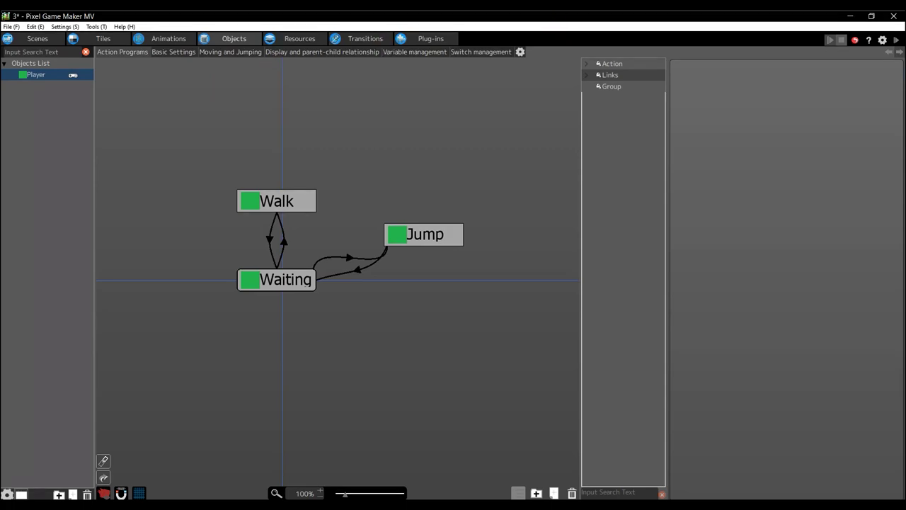
- In the project's Control Keys Management, assign the keyboard's Space key to control key A
left_click(882, 41)
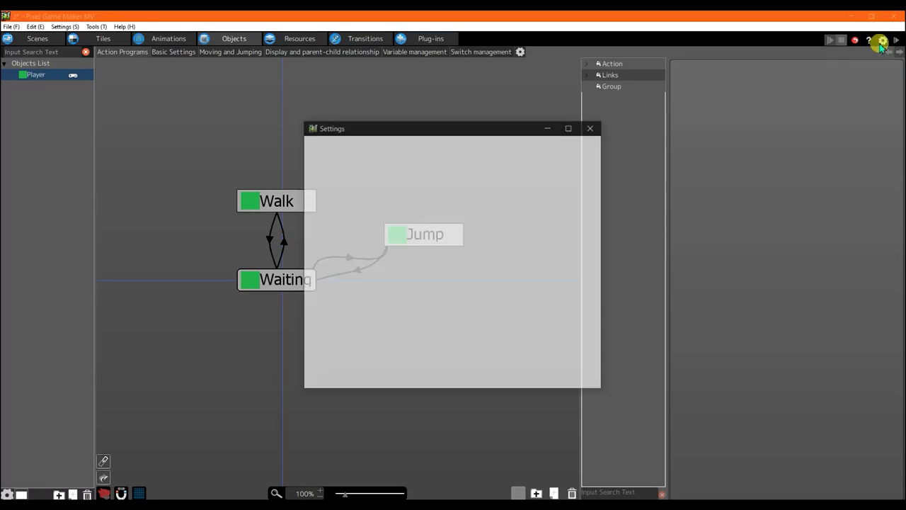
left_click(356, 157)
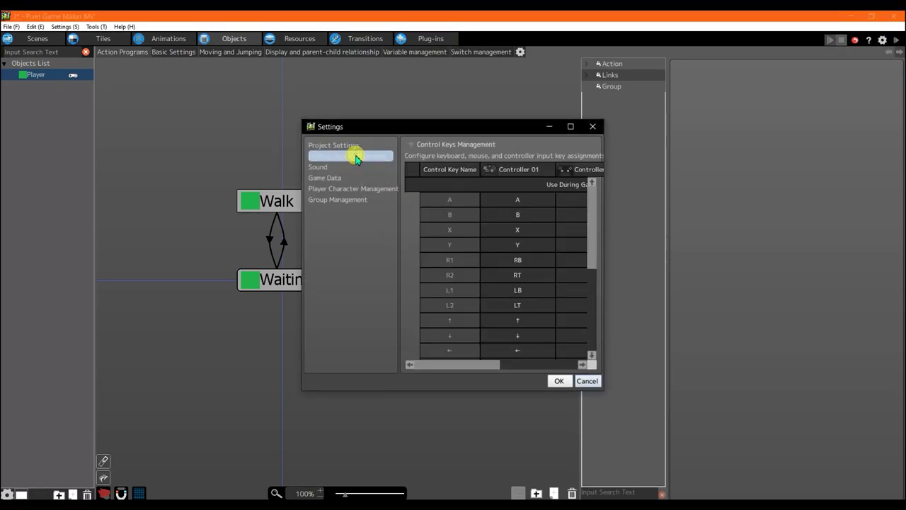
left_click_drag(449, 126, 275, 86)
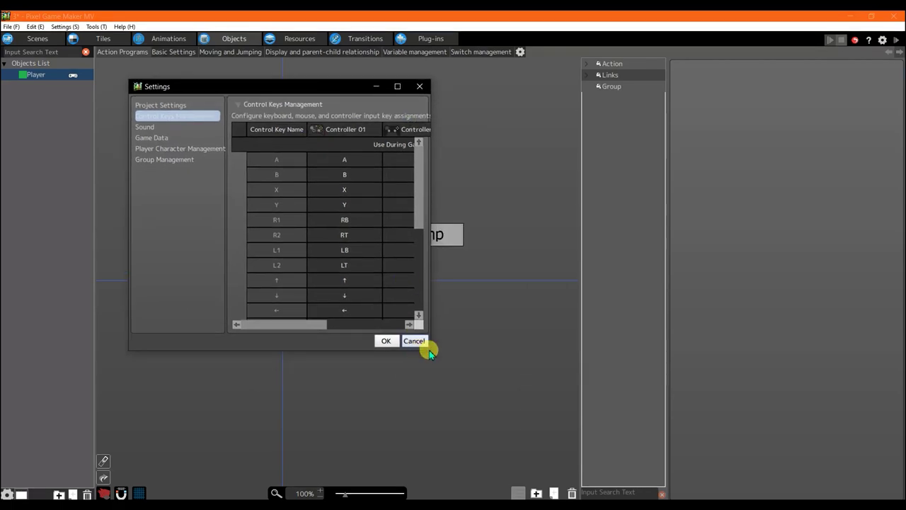
left_click_drag(430, 350, 708, 454)
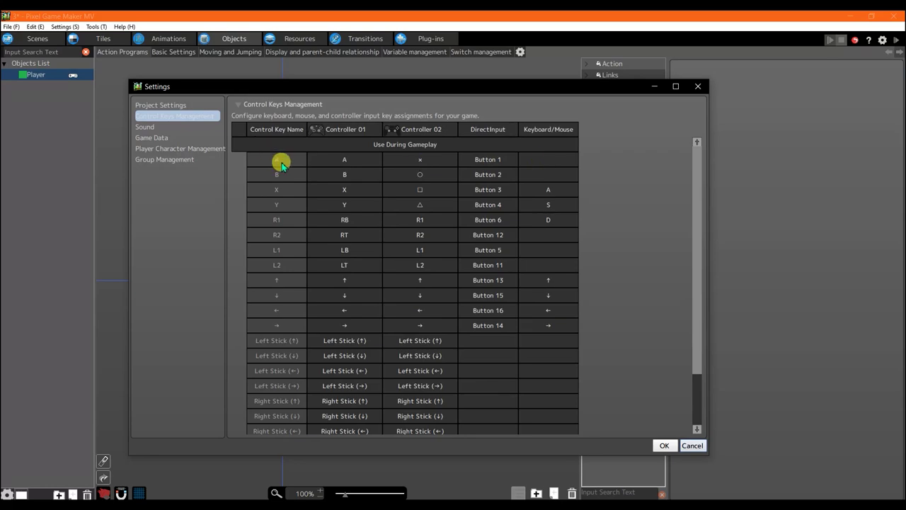
double_click(542, 162)
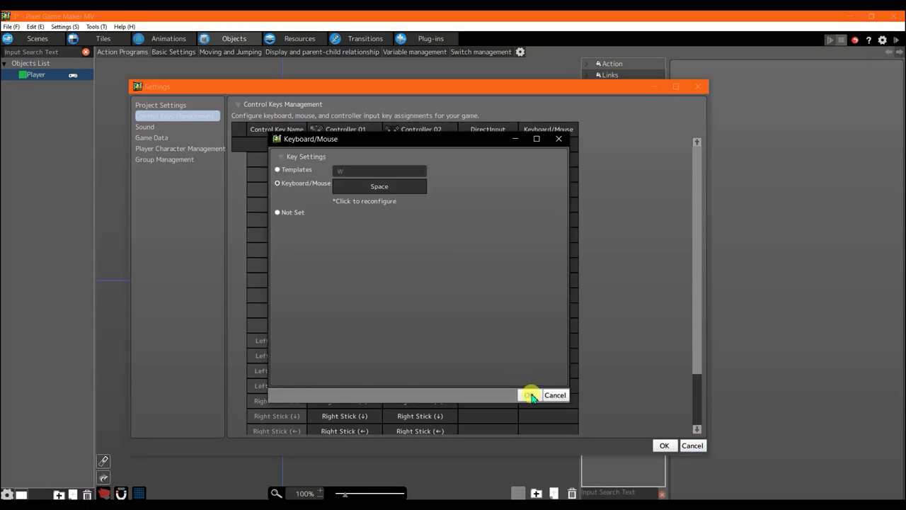
left_click(529, 395)
left_click(663, 445)
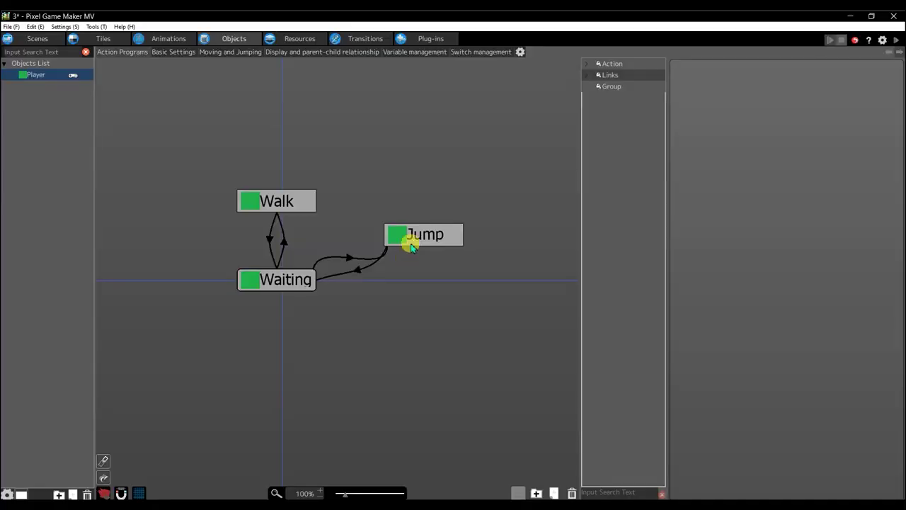
- Enable Perform Jump for the Jump action and test-play the game, making the Player jump and move left
left_click(414, 235)
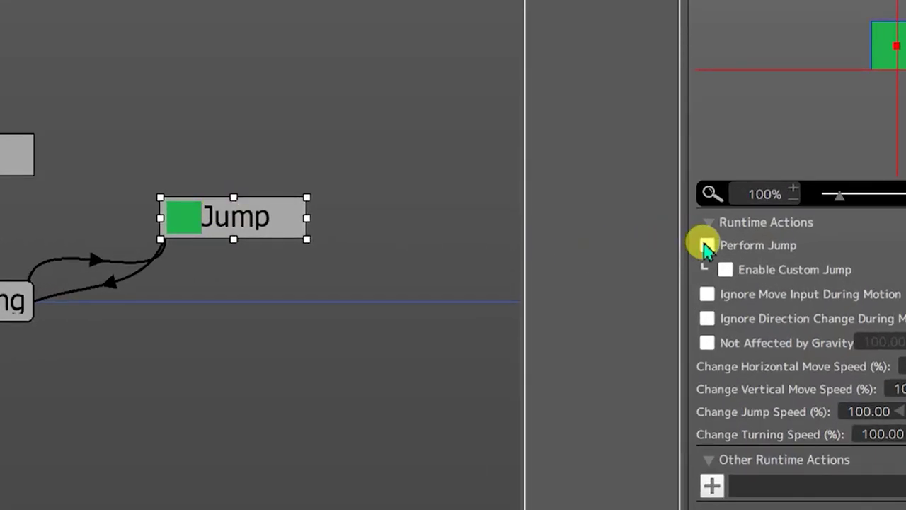
left_click(706, 245)
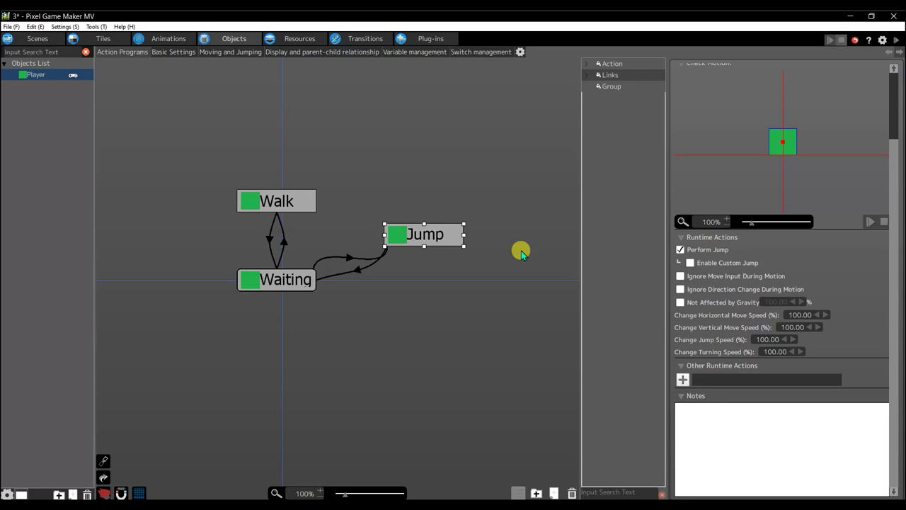
left_click(896, 41)
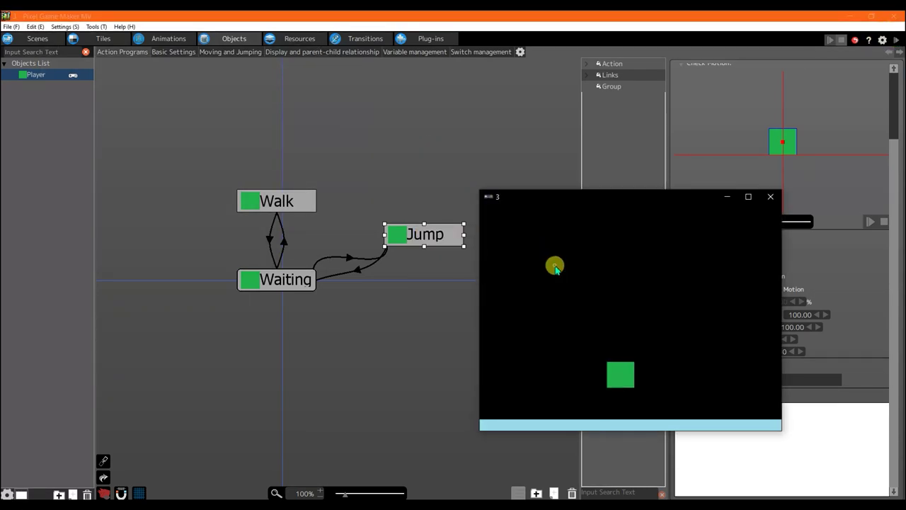
key("z")
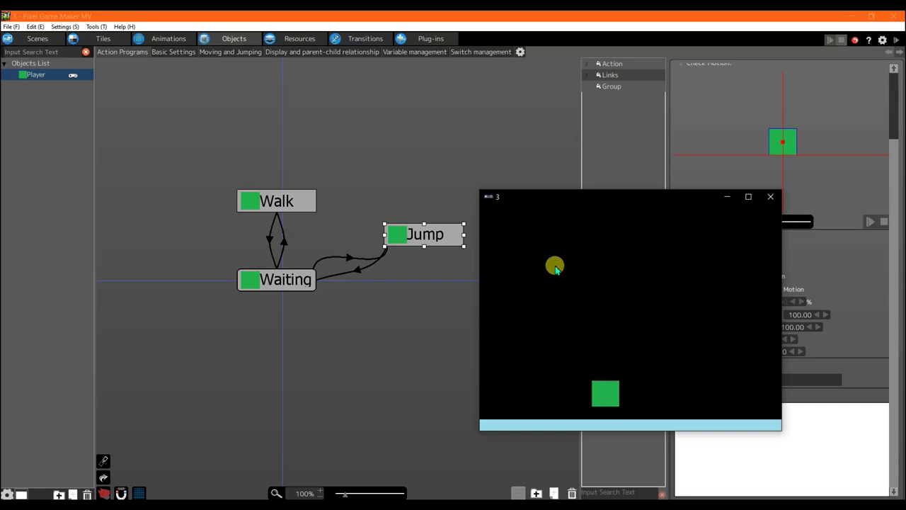
key("z")
key("Left")
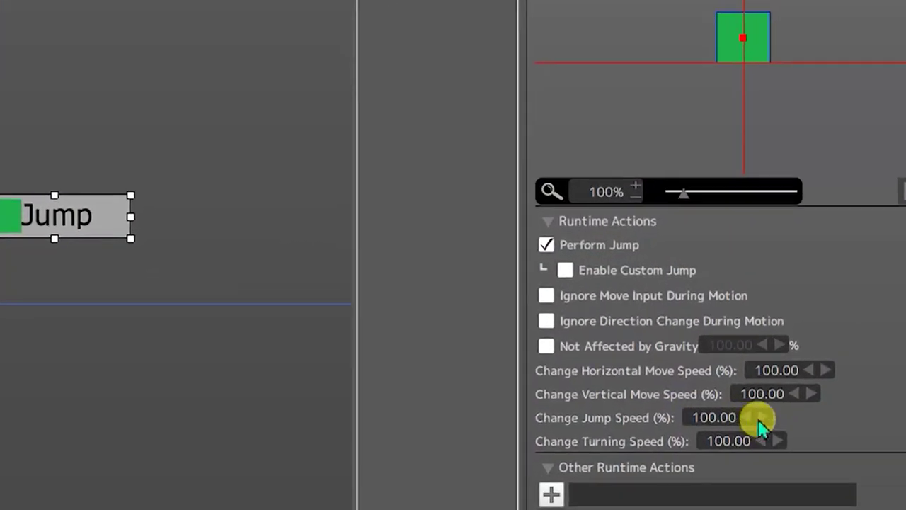
- Set the Jump action's Change Jump Speed to 300%
left_click(685, 437)
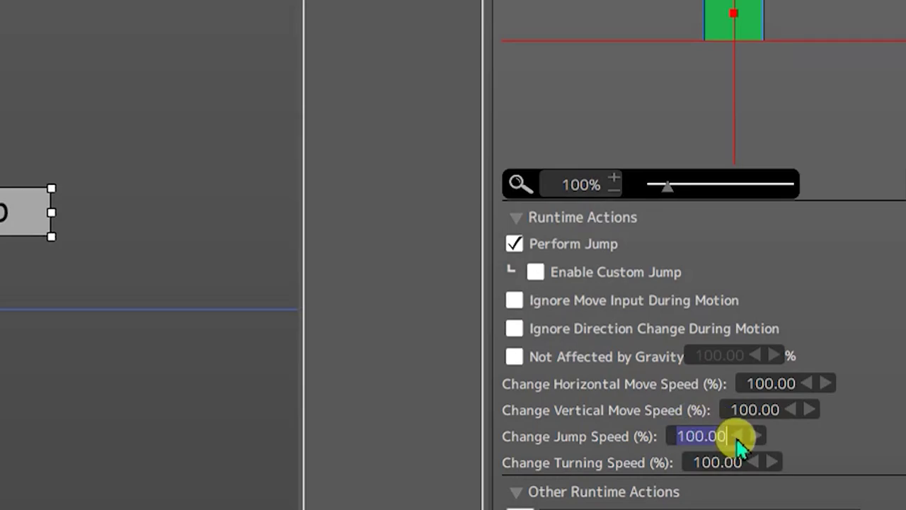
type("300")
key("Return")
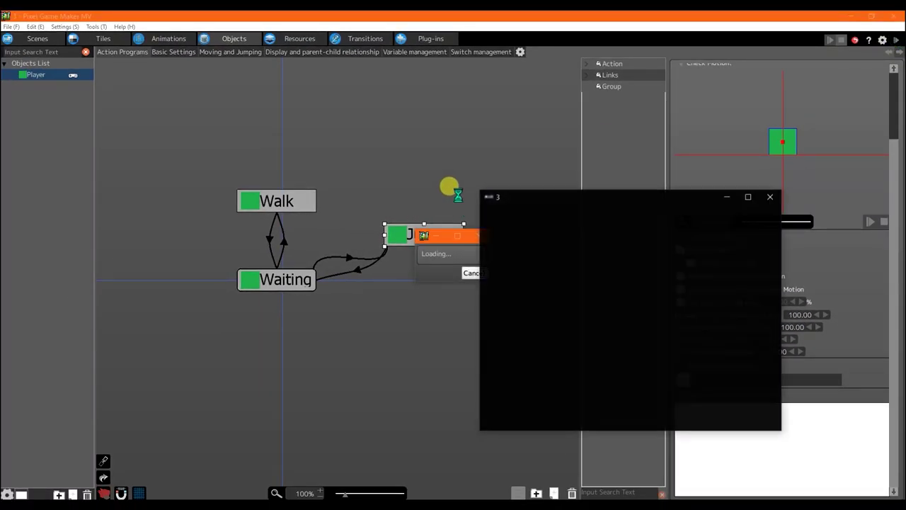
- Test-play the jump by making the Player jump and move sideways in the air, and close the test window
key("z")
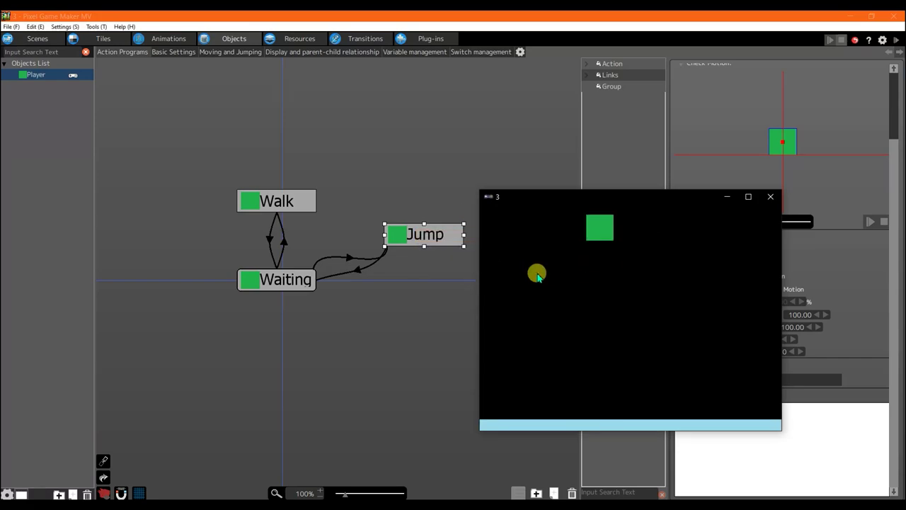
key("Right")
key("z")
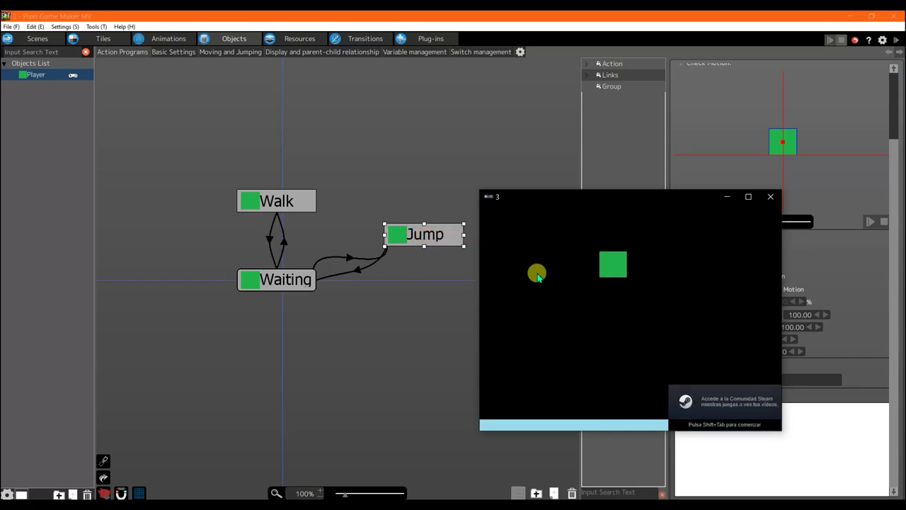
left_click(770, 196)
left_click(425, 242)
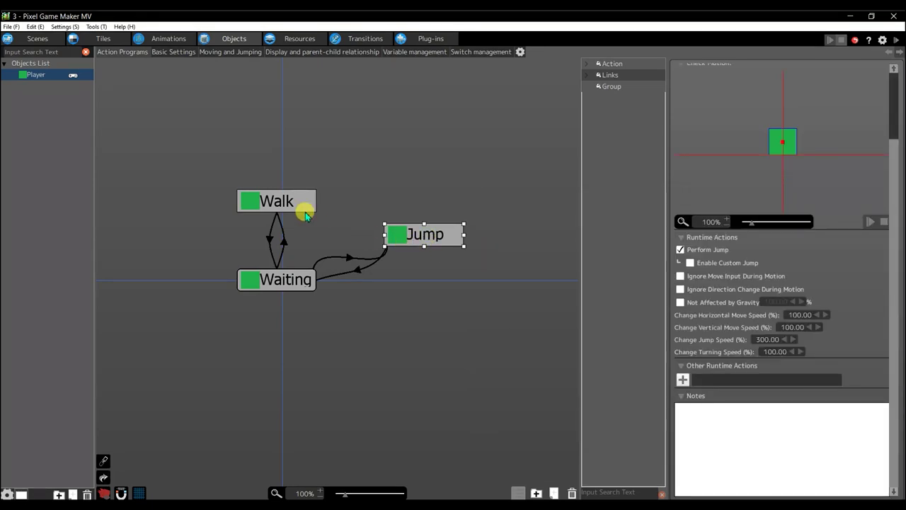
- Test-play the game again, walking the Player left and right along the ground, and close the test window
left_click(896, 40)
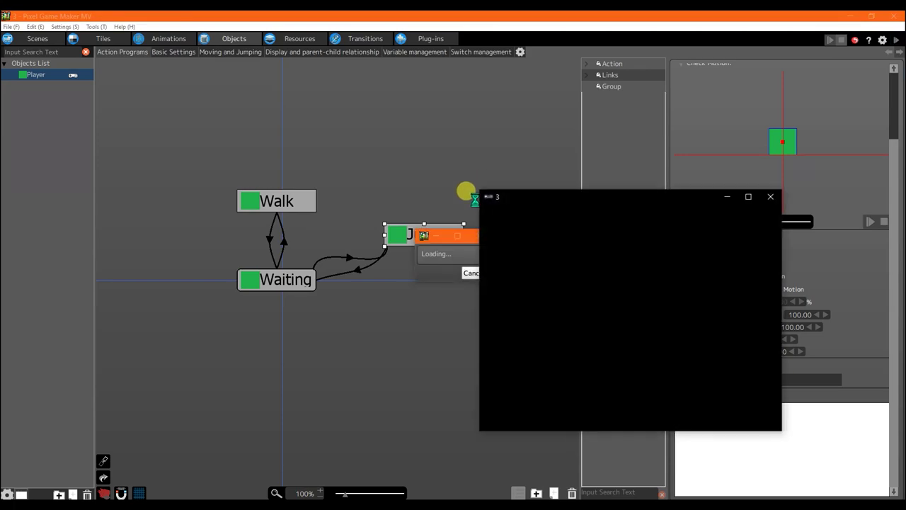
key("Left")
key("Right")
key("Left")
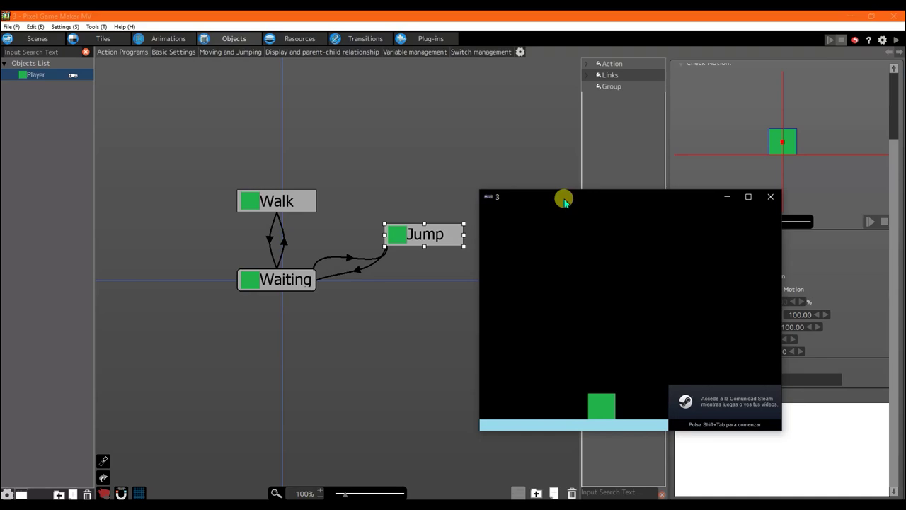
left_click(770, 196)
- Link Walk to Jump with an input condition of control key A pressed
left_click(277, 203)
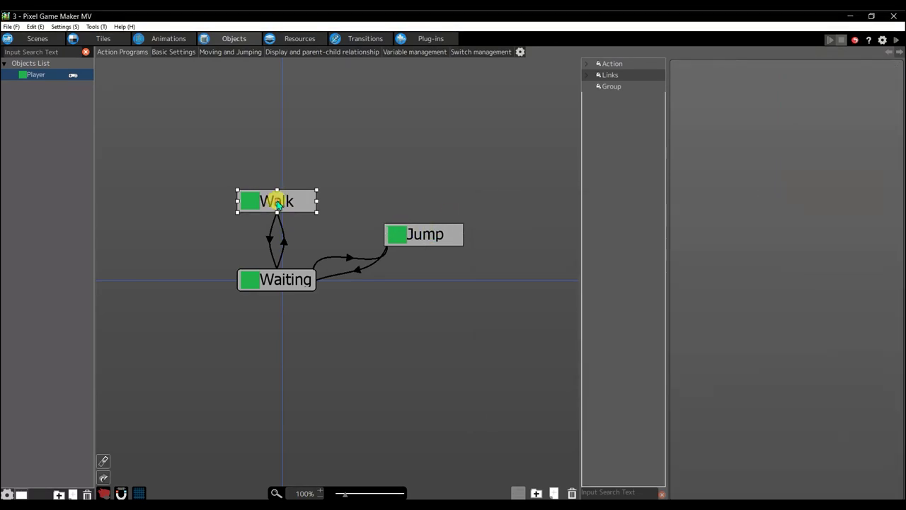
right_click(278, 202)
left_click(296, 218)
left_click(425, 242)
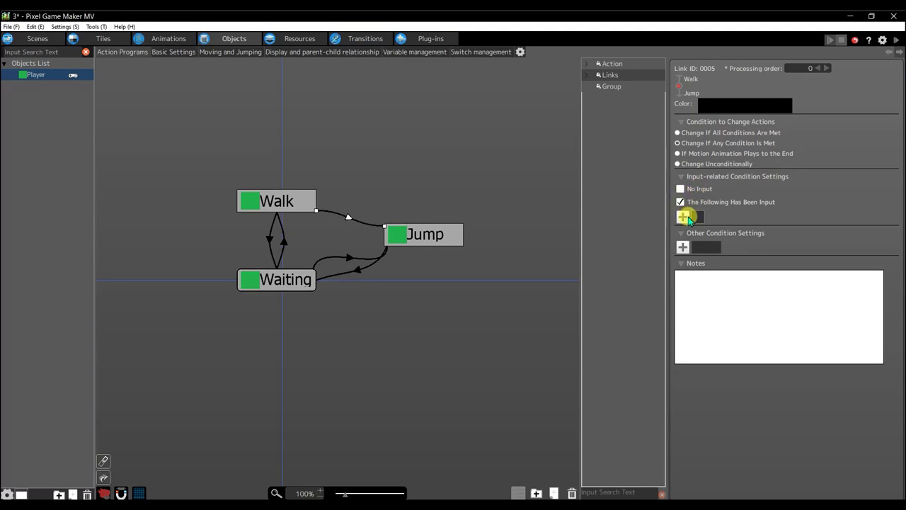
left_click(685, 217)
left_click(529, 317)
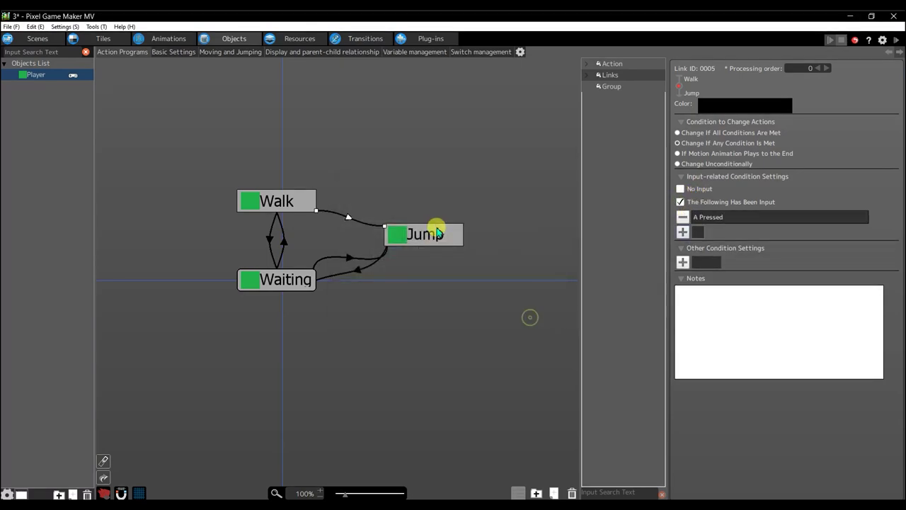
- Add a return link from Jump to Walk, keeping its default No Input condition
left_click(438, 246)
right_click(438, 246)
left_click(441, 245)
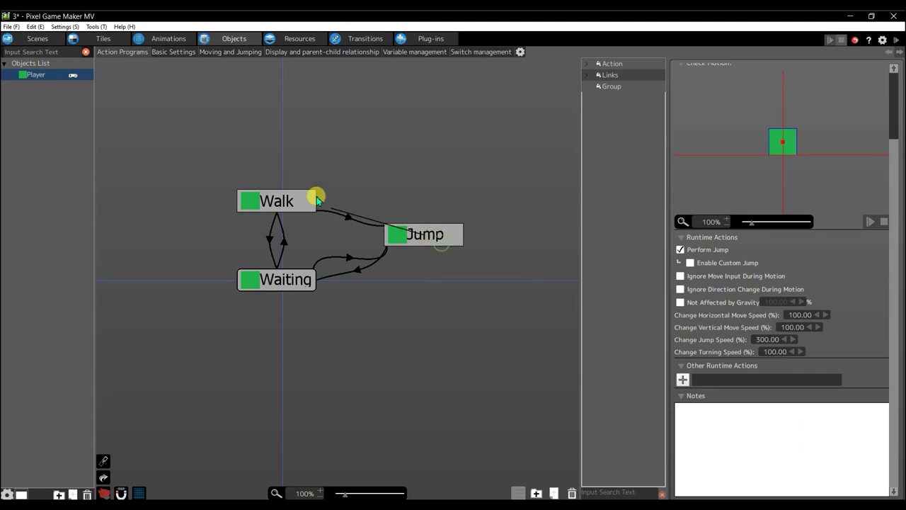
left_click(301, 199)
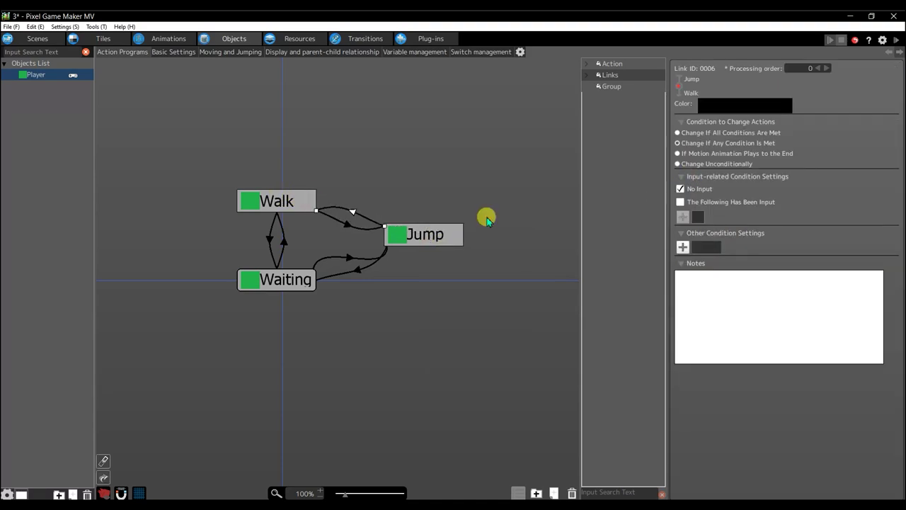
- Set the Jump action's Change Jump Speed to 100%
left_click(453, 238)
left_click(750, 340)
type("100")
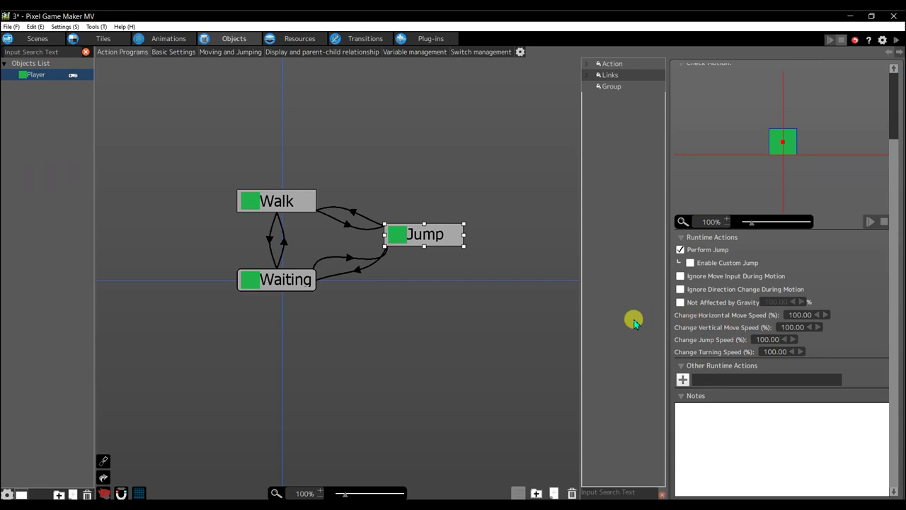
- Test-play the game, making the Player jump repeatedly while walking left and right
left_click(894, 40)
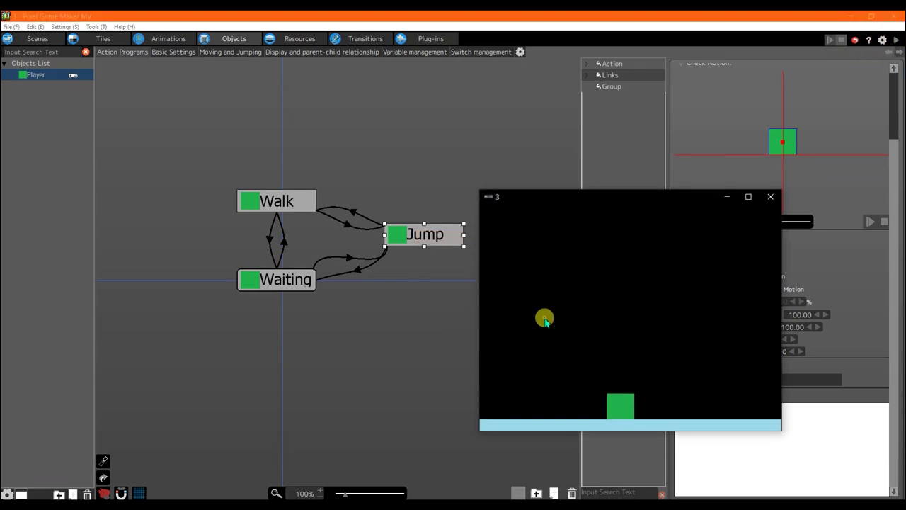
key("Right")
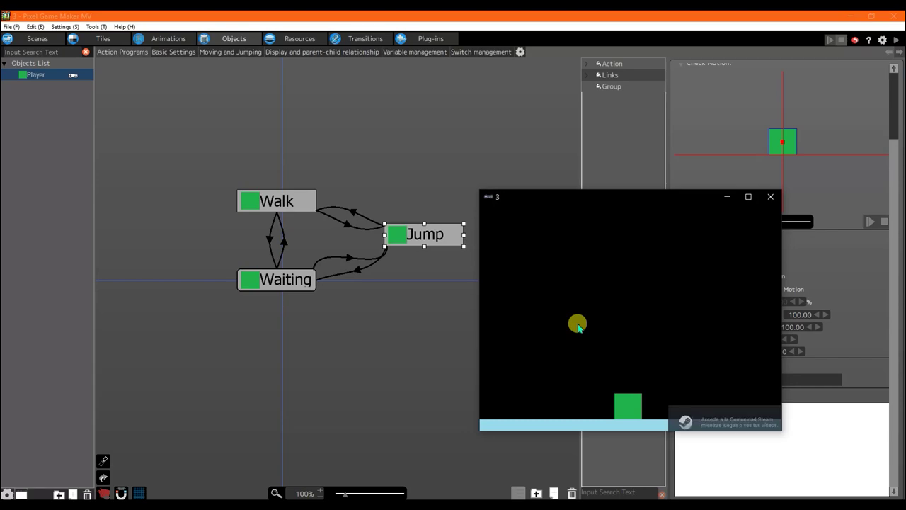
key("Left")
key("z")
key("Right")
key("Left")
key("z")
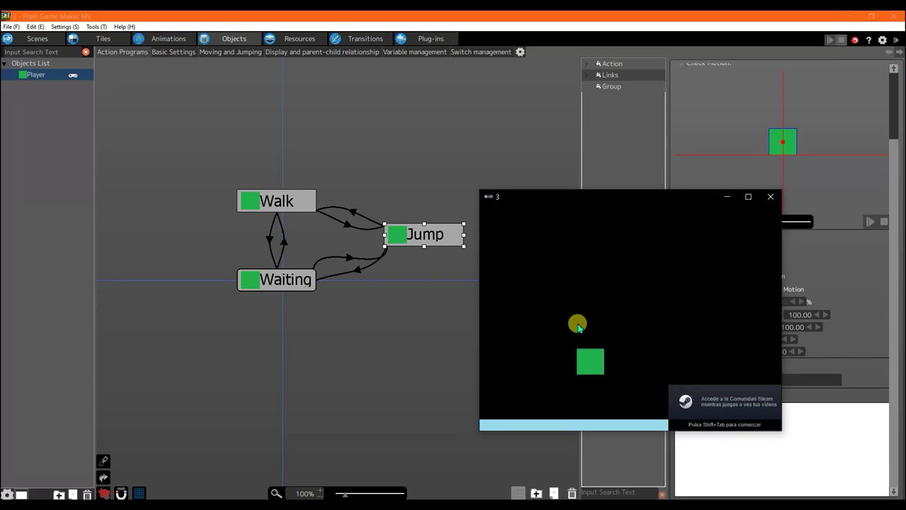
key("Right")
key("Left")
key("z")
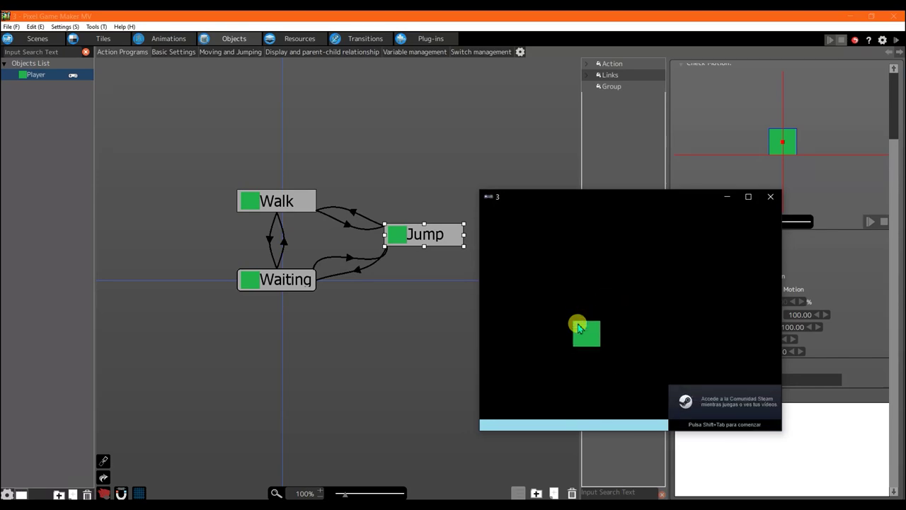
key("Right")
key("z")
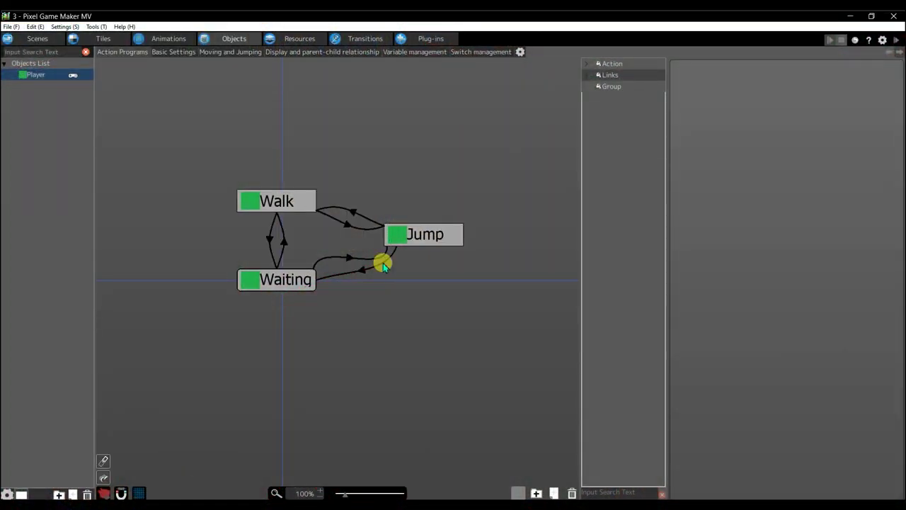
- Delete the link from Jump to Walk and move the Jump action slightly closer to Waiting
left_click(359, 216)
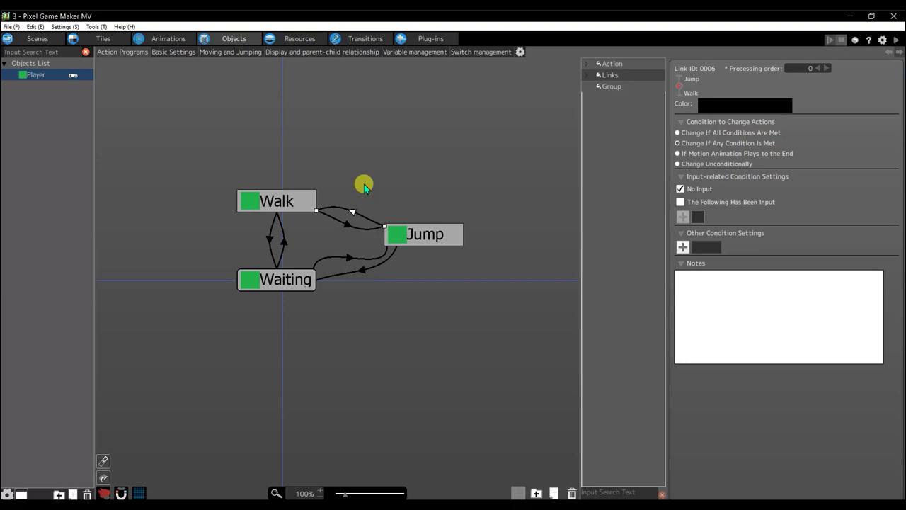
key("Delete")
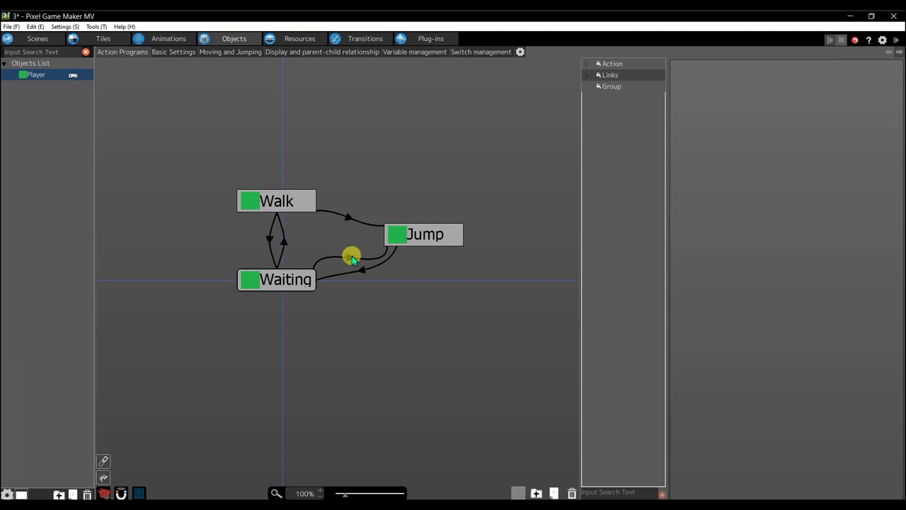
left_click(415, 234)
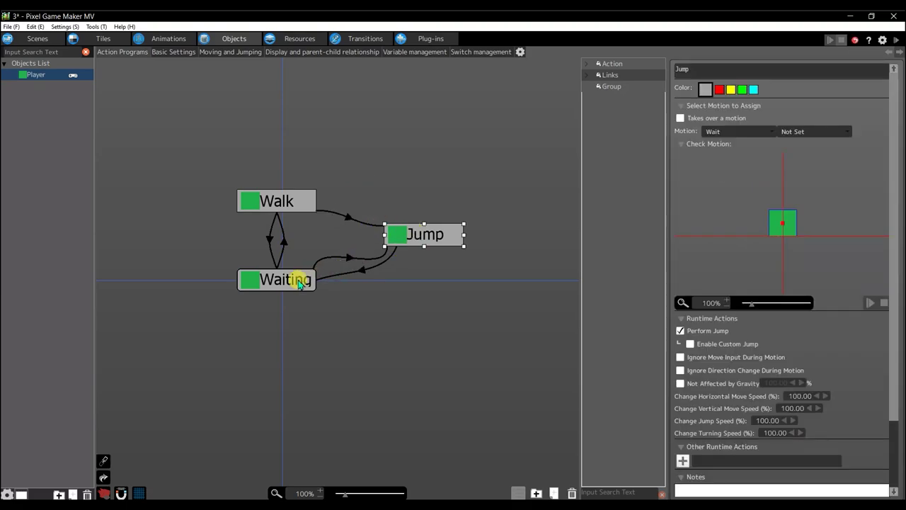
left_click_drag(391, 237, 380, 250)
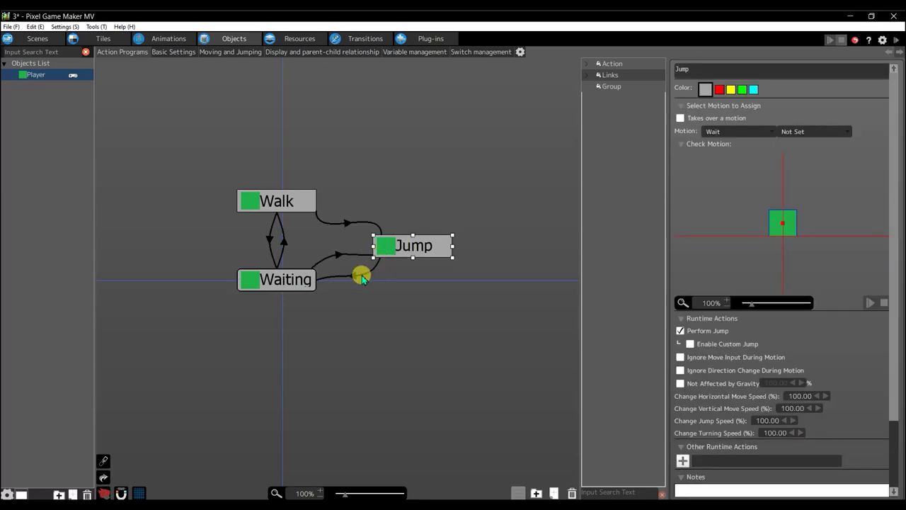
- On the Jump to Waiting link, disable No Input and add the Contact with Tile's Wall Detection condition for the bottom direction
left_click(356, 278)
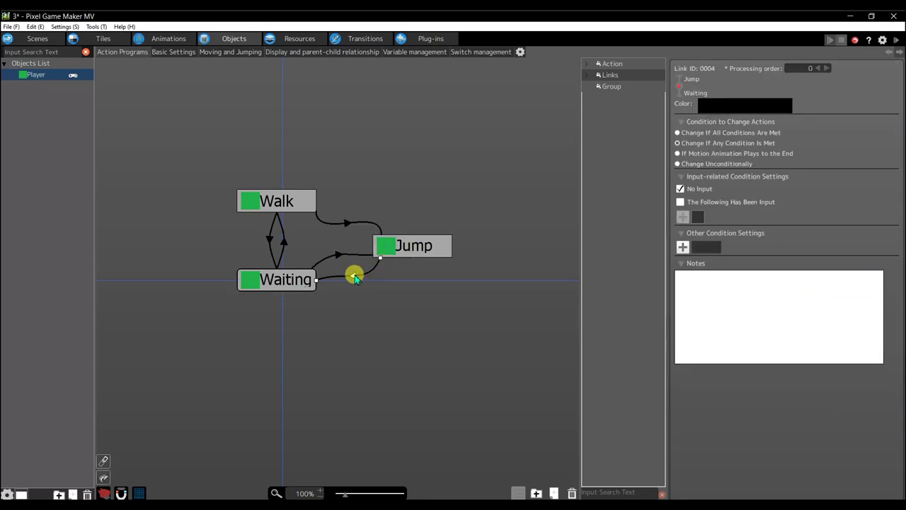
left_click(680, 189)
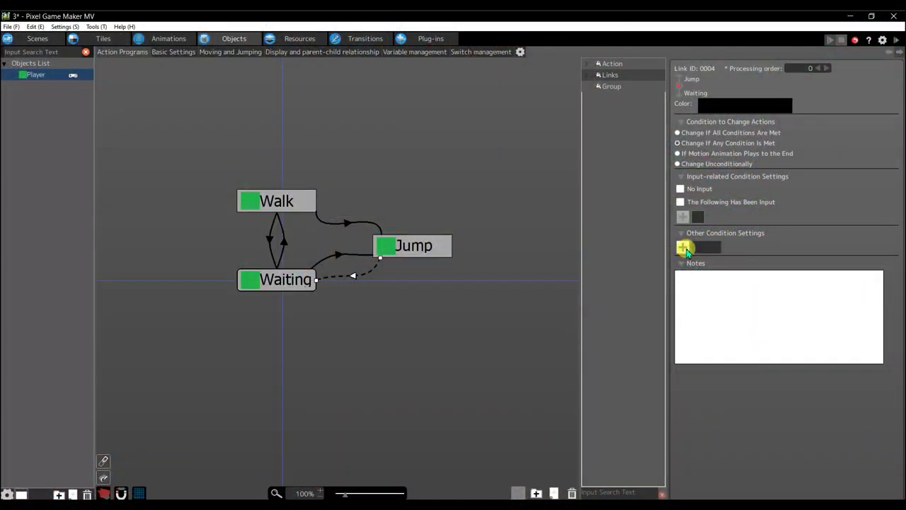
left_click(684, 247)
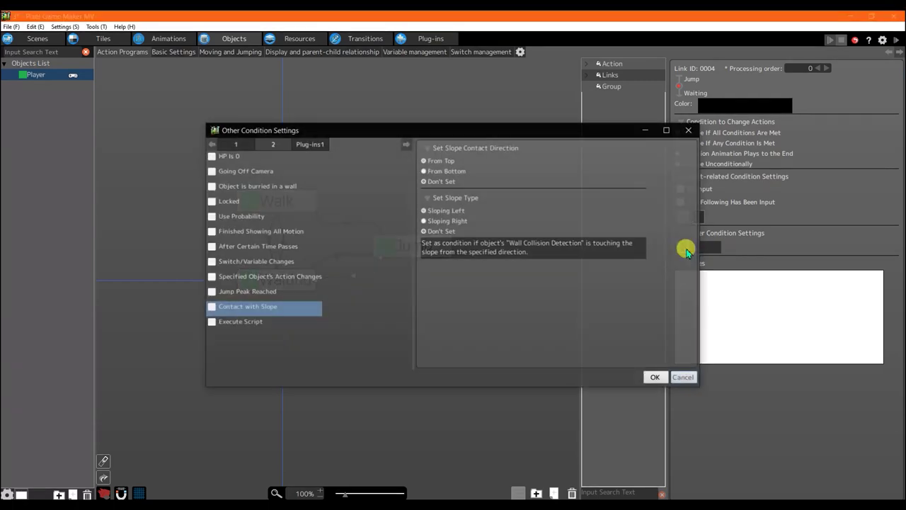
left_click(237, 143)
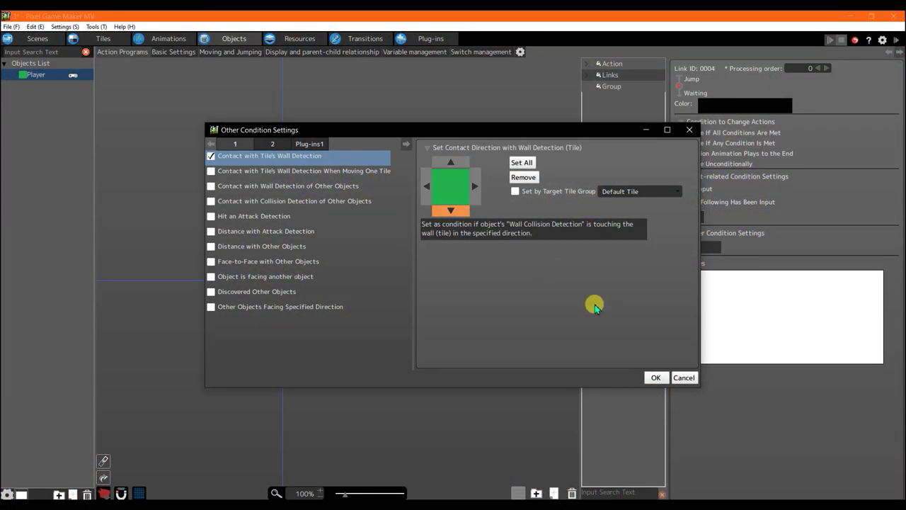
left_click(656, 377)
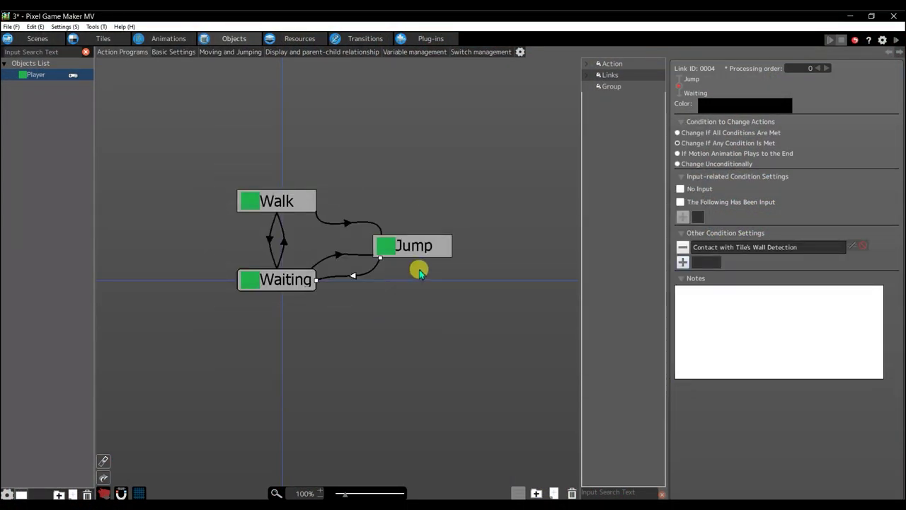
- Set the Jump action's Change Jump Speed to 150% and test-play the game with the Player jumping
left_click(401, 246)
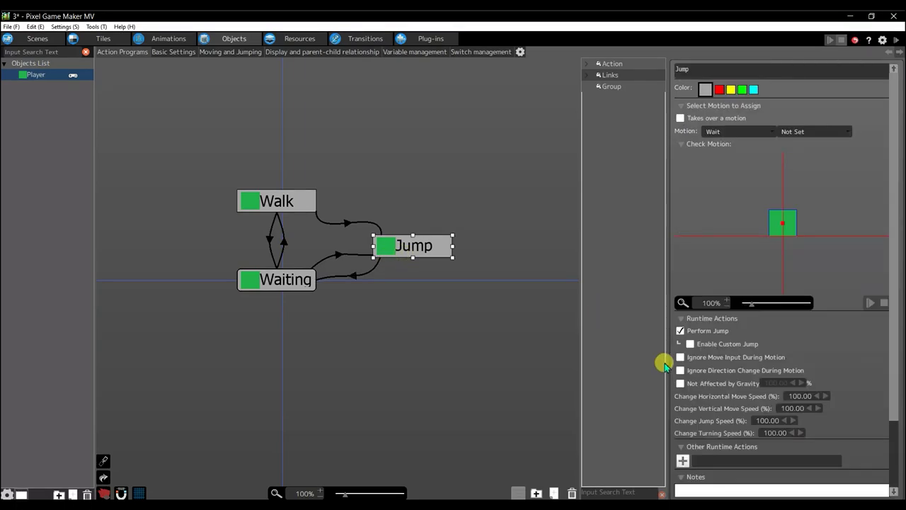
double_click(752, 418)
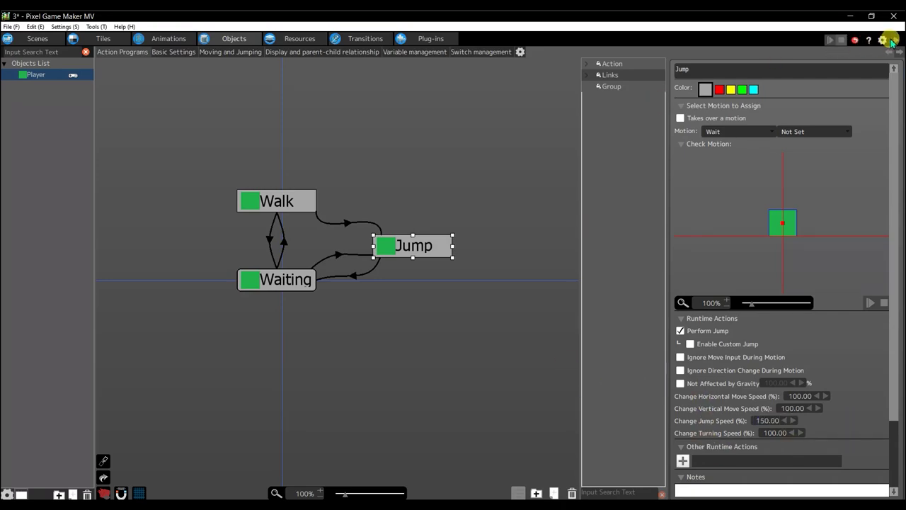
left_click(828, 41)
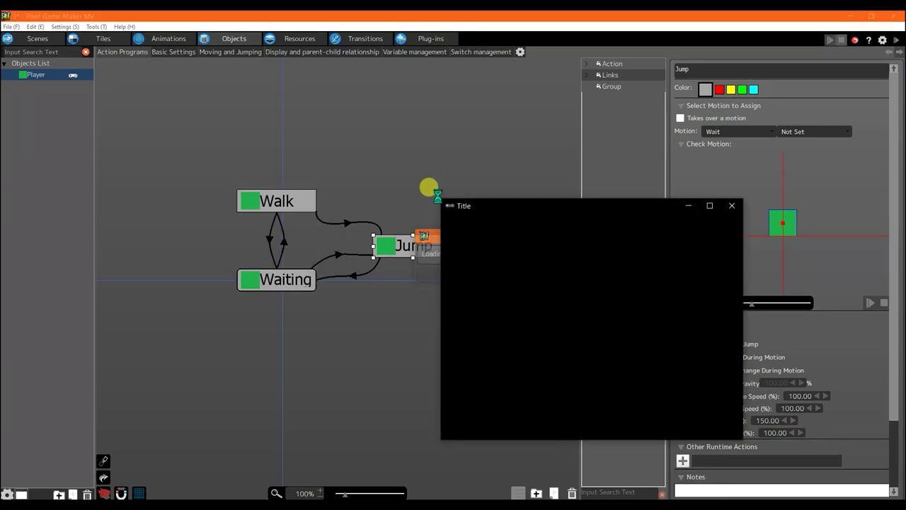
left_click_drag(526, 206, 559, 122)
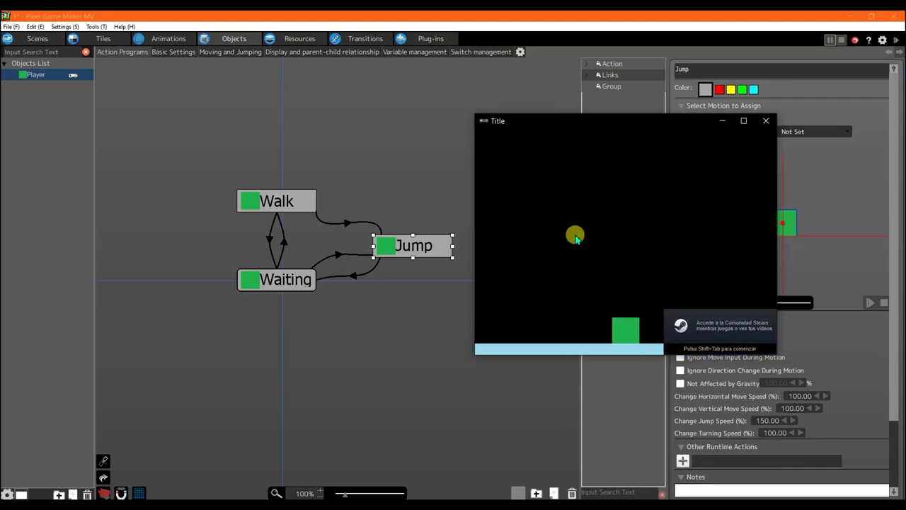
key("space")
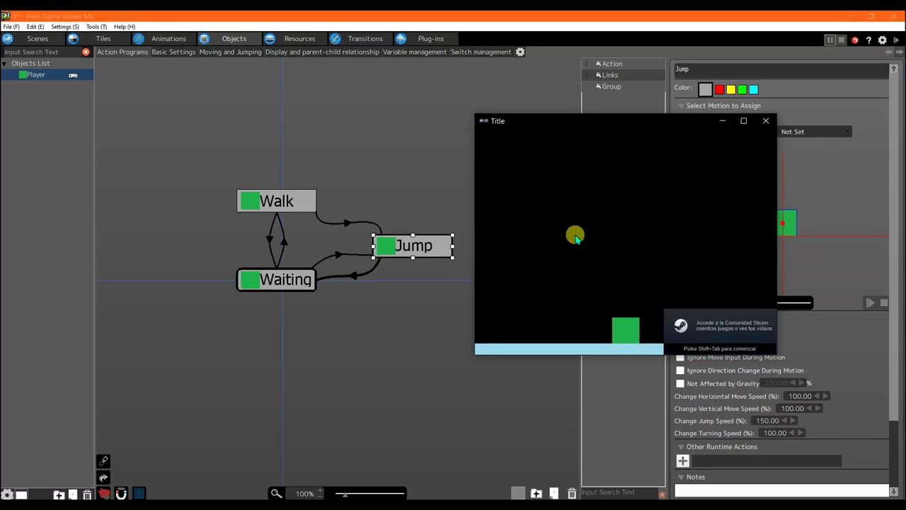
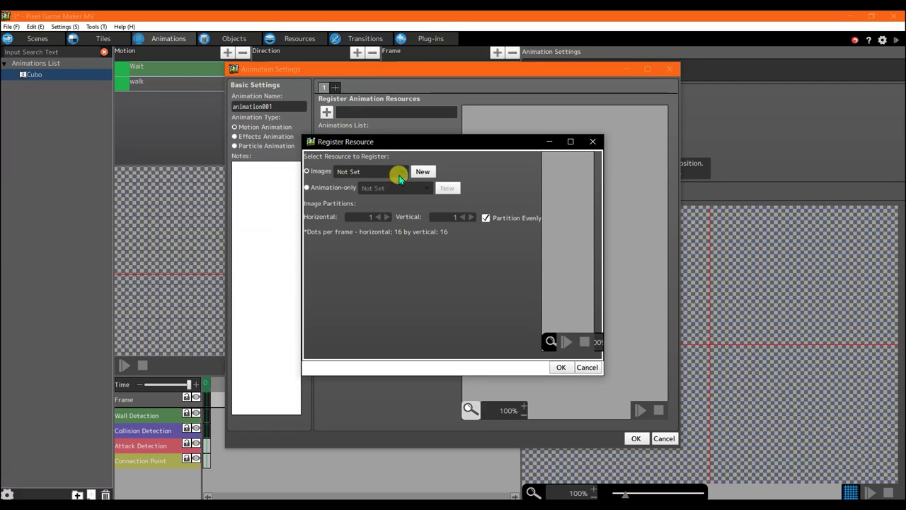
- Register the Bullet image from the PGMMV Resources folder as the new animation's resource and create the animation
left_click(419, 172)
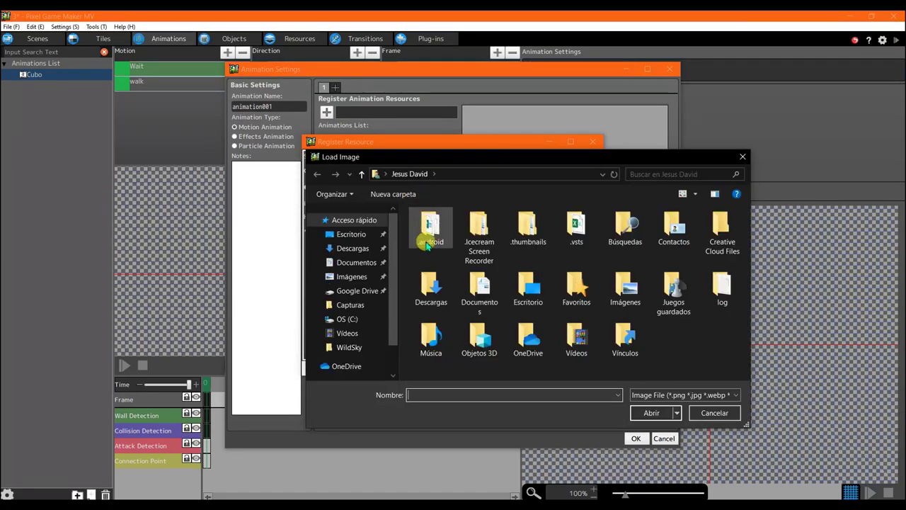
left_click(353, 262)
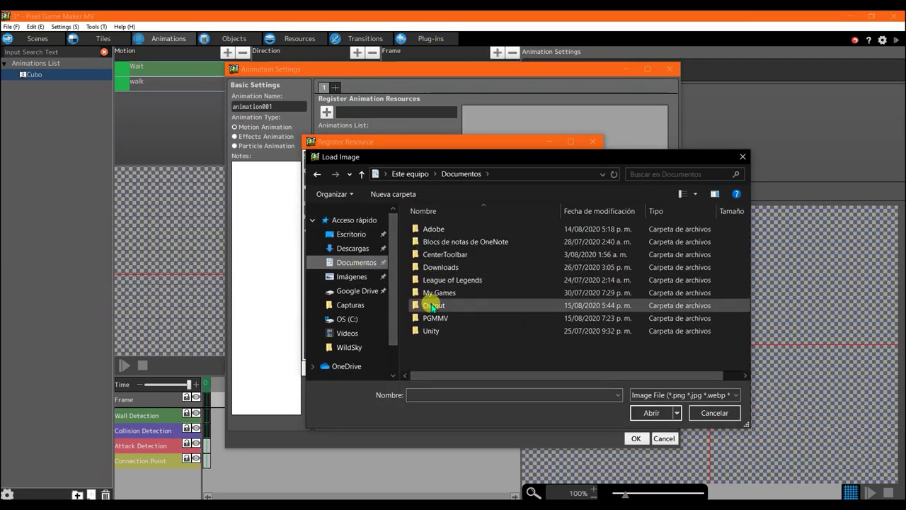
left_click(435, 318)
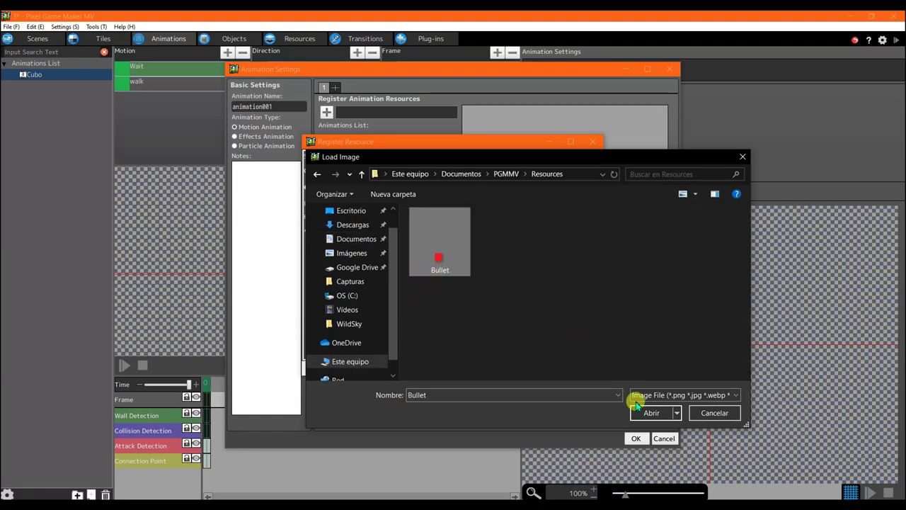
left_click(641, 410)
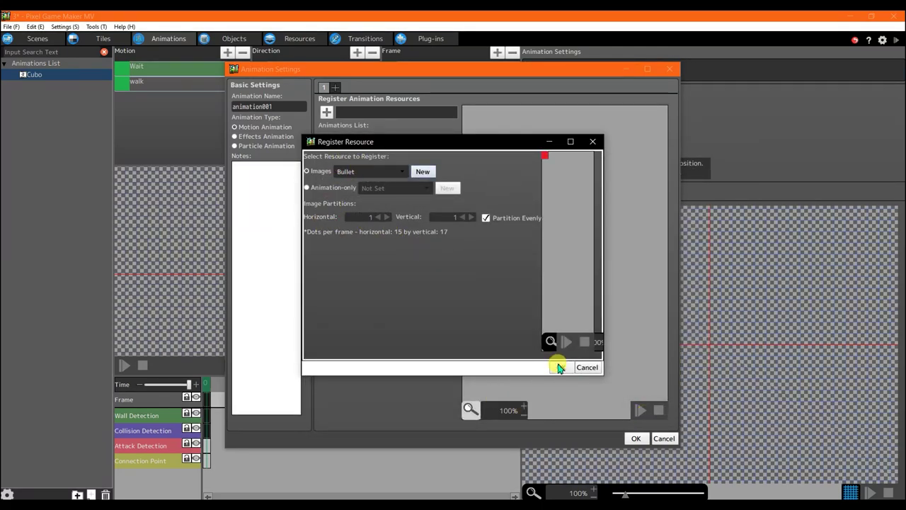
left_click(559, 367)
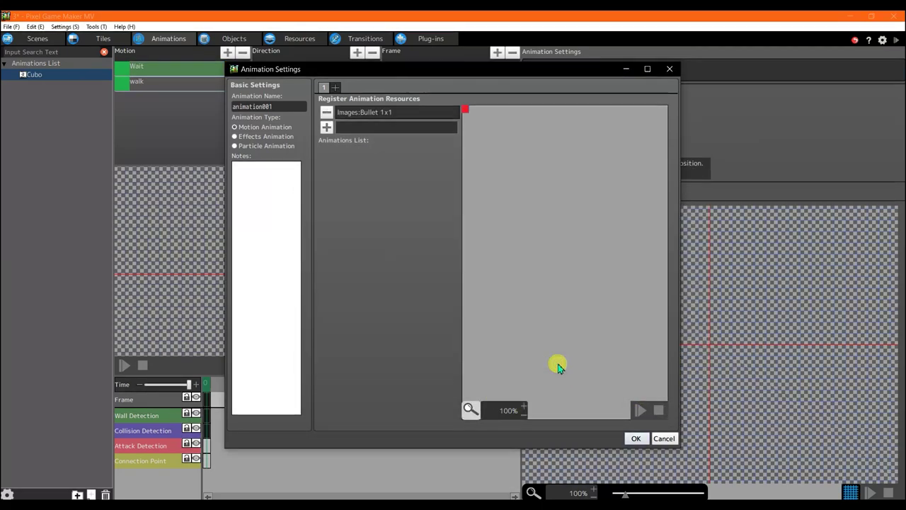
left_click(636, 438)
- Rename the new animation to Bullet
left_click(304, 192)
left_click(581, 59)
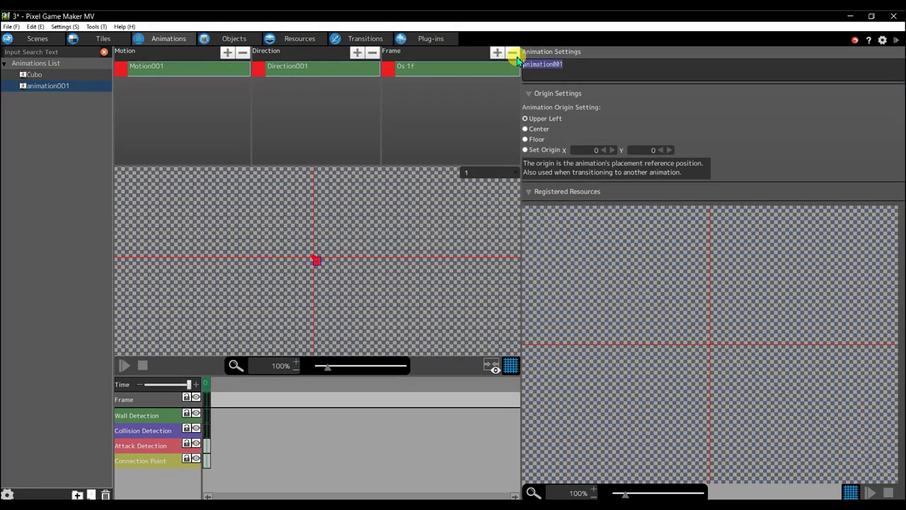
type("Bulle")
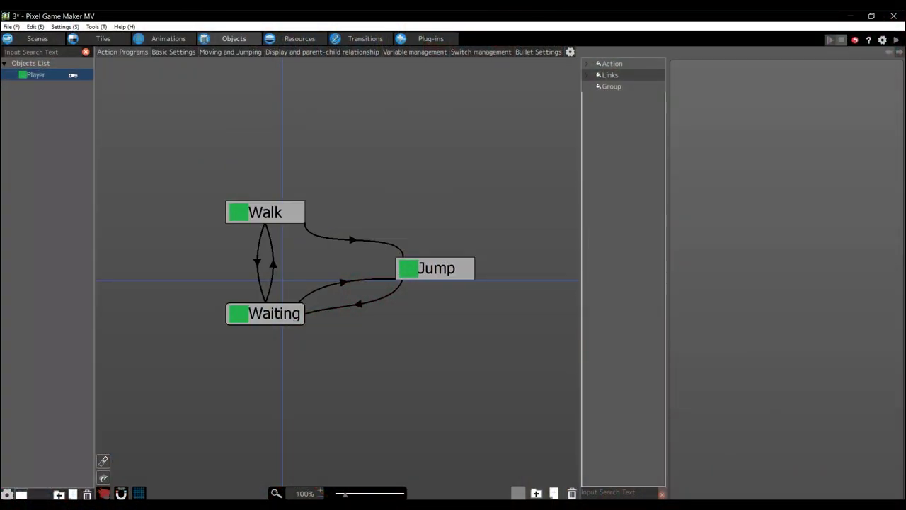
- Create a new object named Bullet that uses the Bullet animation, keeping it in the Player Group
left_click(73, 493)
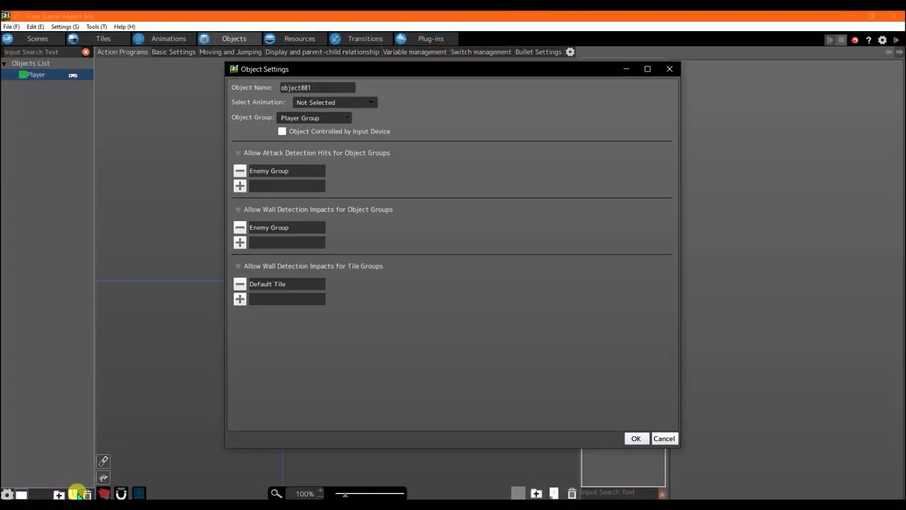
double_click(329, 88)
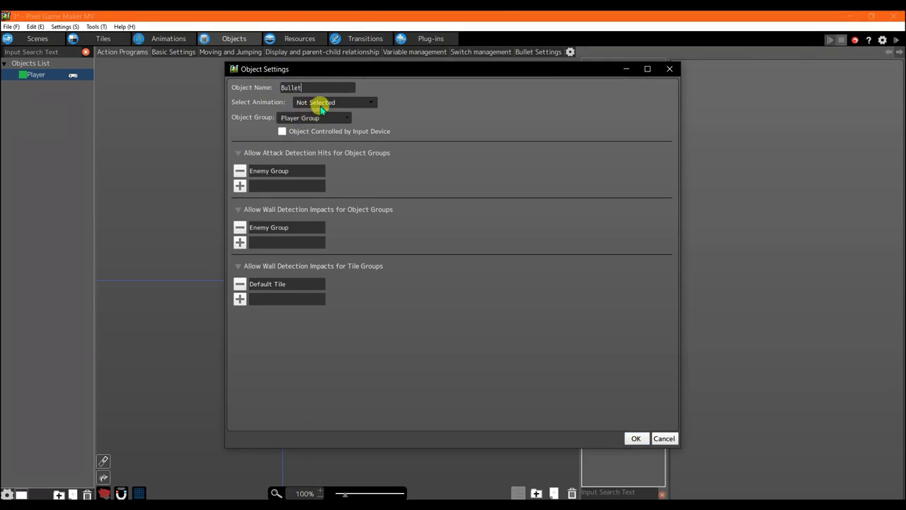
left_click(355, 102)
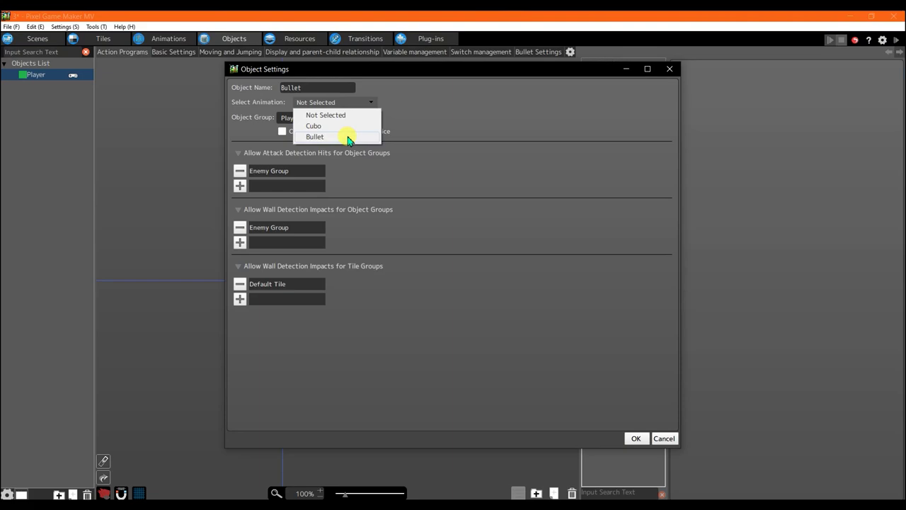
left_click(347, 137)
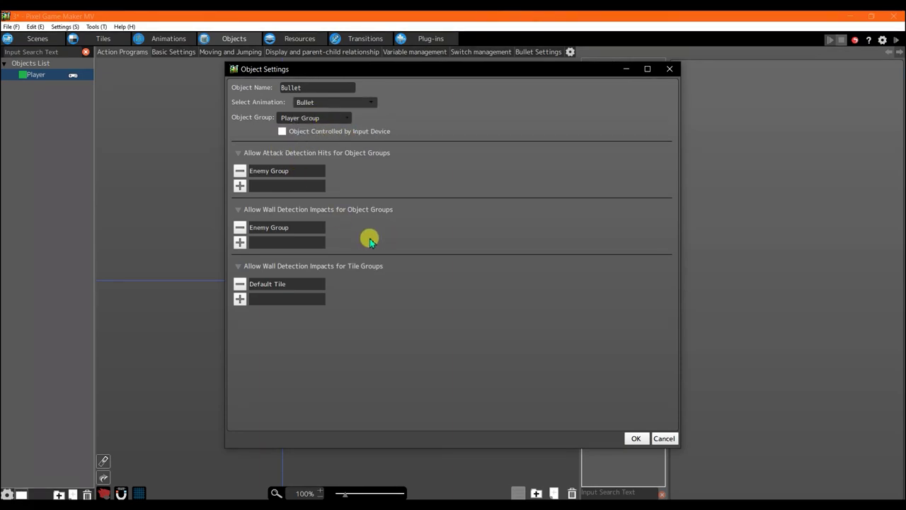
left_click(637, 438)
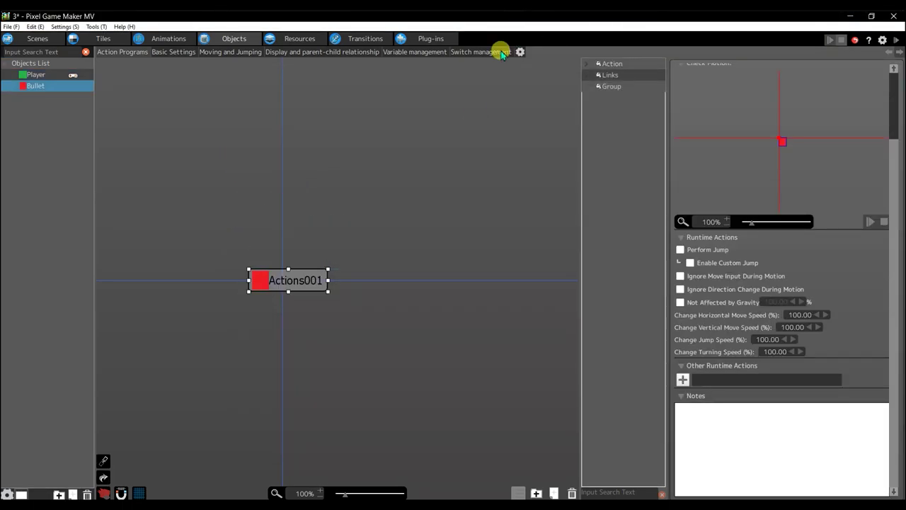
- Enable Bullet Shot Settings for the Player object and open its bullet settings
left_click(31, 76)
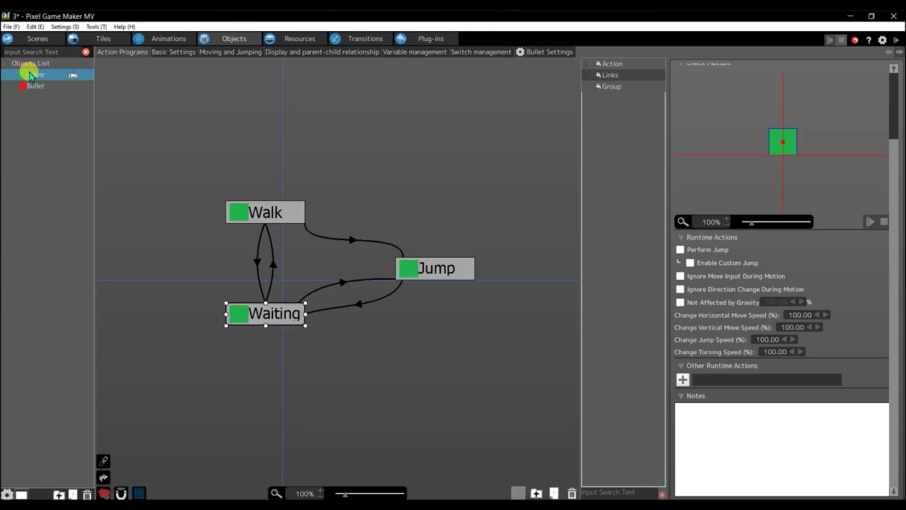
left_click(519, 56)
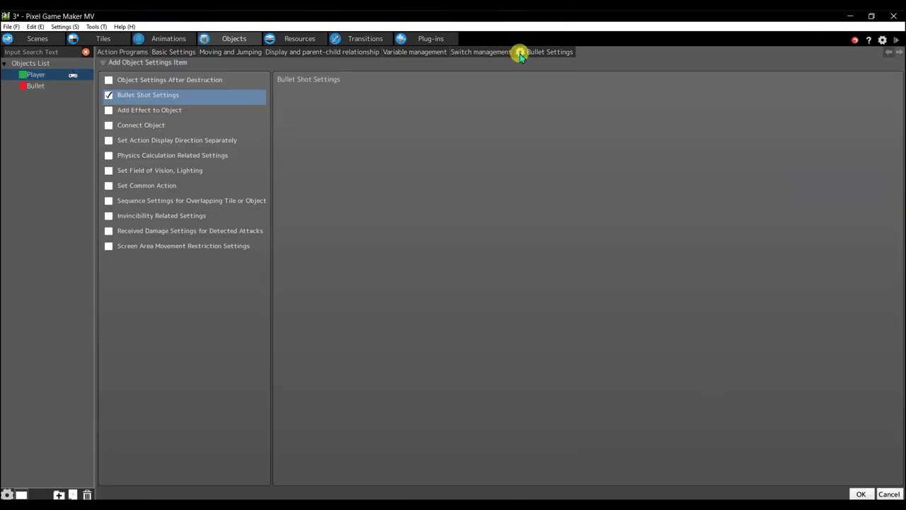
left_click(109, 95)
left_click(549, 53)
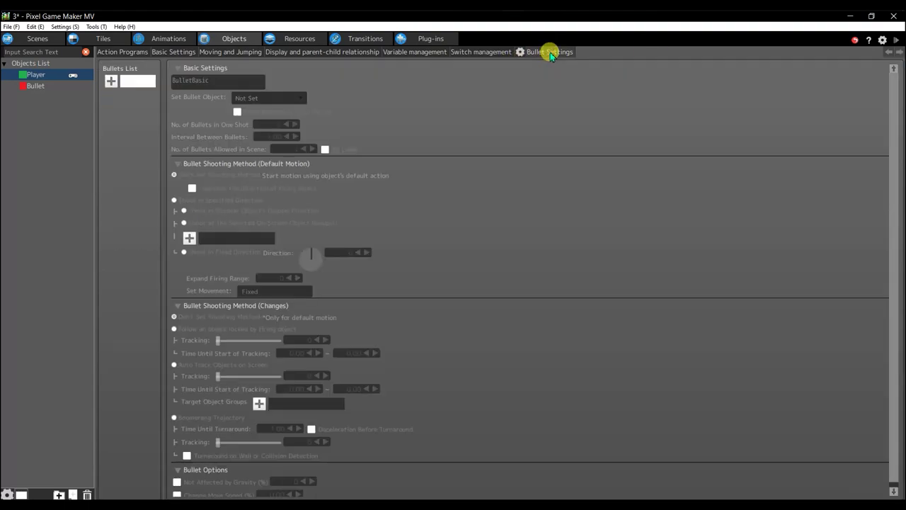
left_click_drag(559, 56, 519, 54)
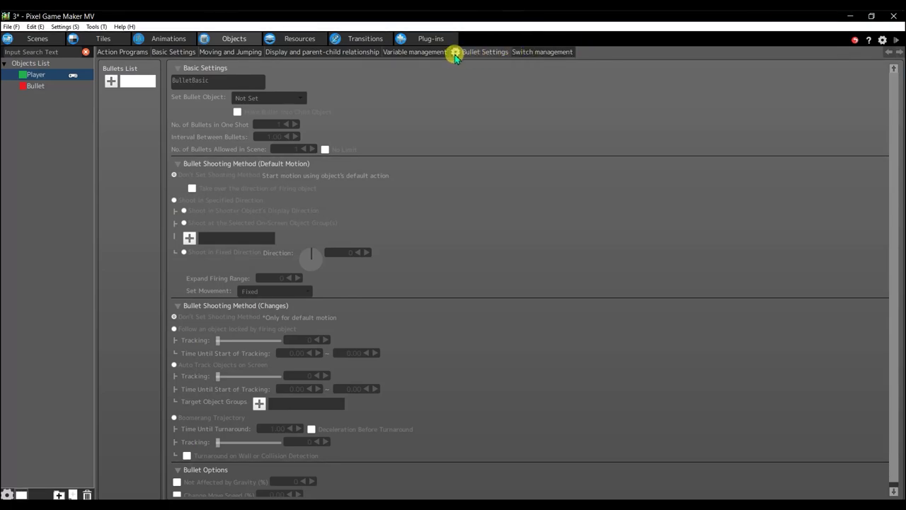
left_click(456, 55)
left_click(521, 47)
left_click(487, 53)
left_click_drag(492, 55, 525, 77)
- Add a bullet named BulletBasic to the Player's bullets list and set its bullet object to Bullet
left_click(111, 82)
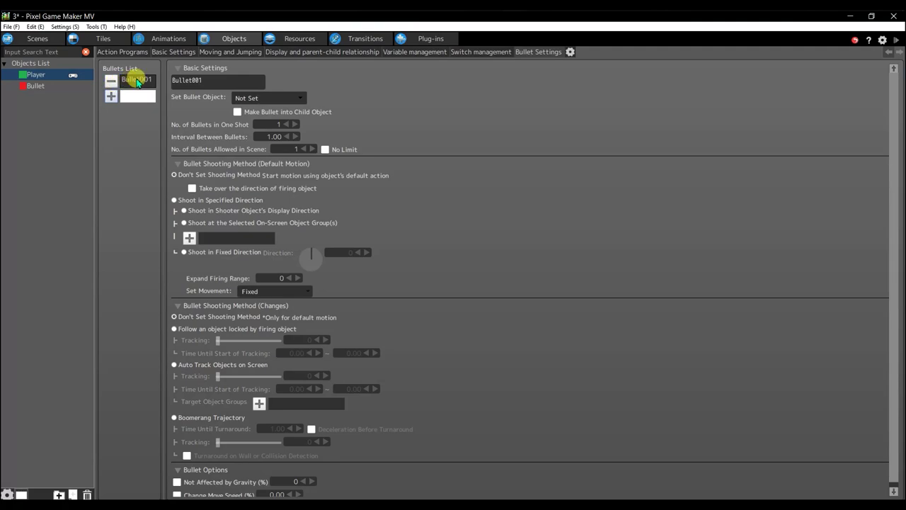
left_click(138, 80)
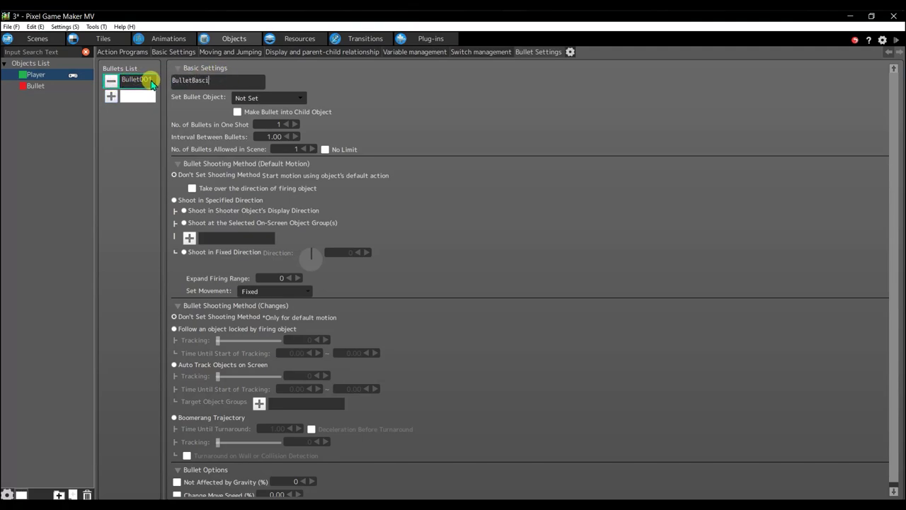
left_click(329, 73)
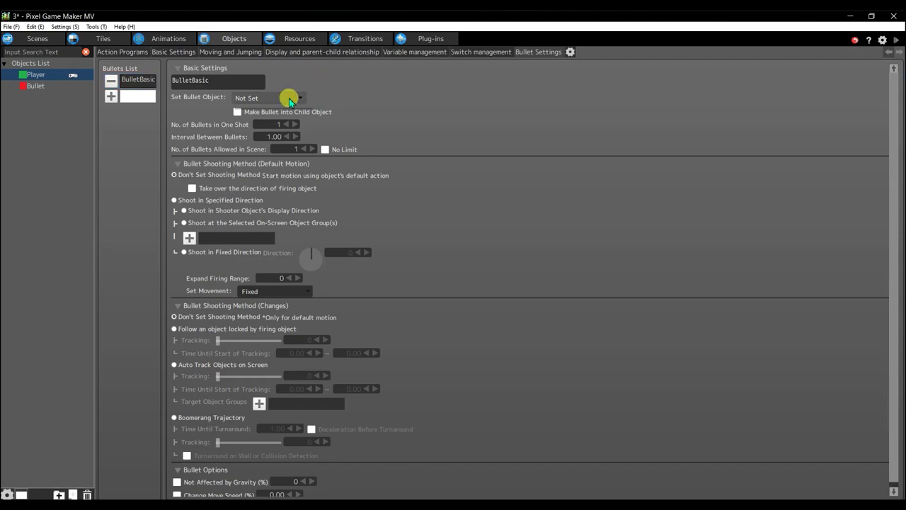
left_click(289, 97)
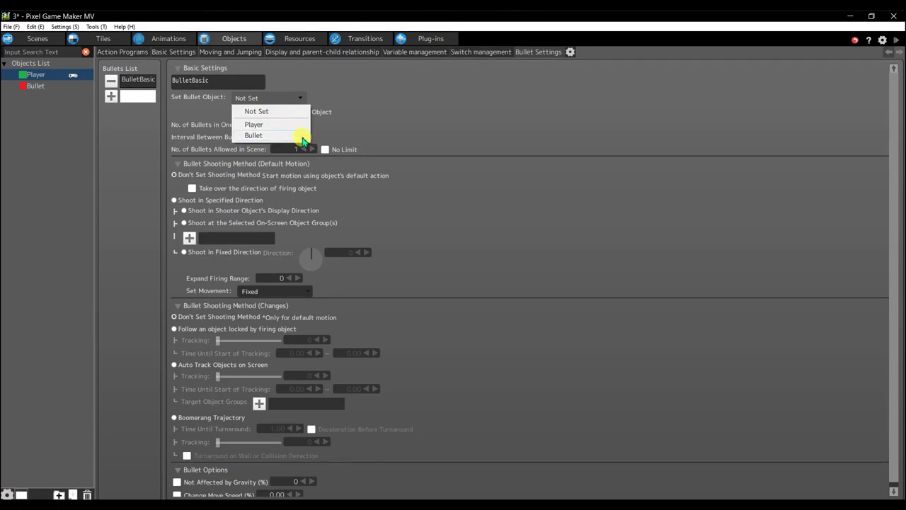
left_click(297, 136)
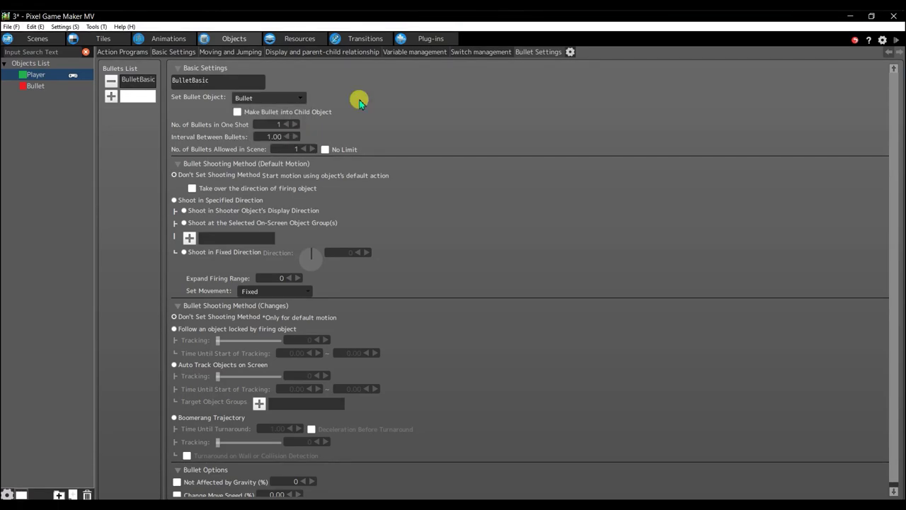
- Add a new action named Shot above Jump in the Player's action program
left_click(134, 53)
left_click(402, 161)
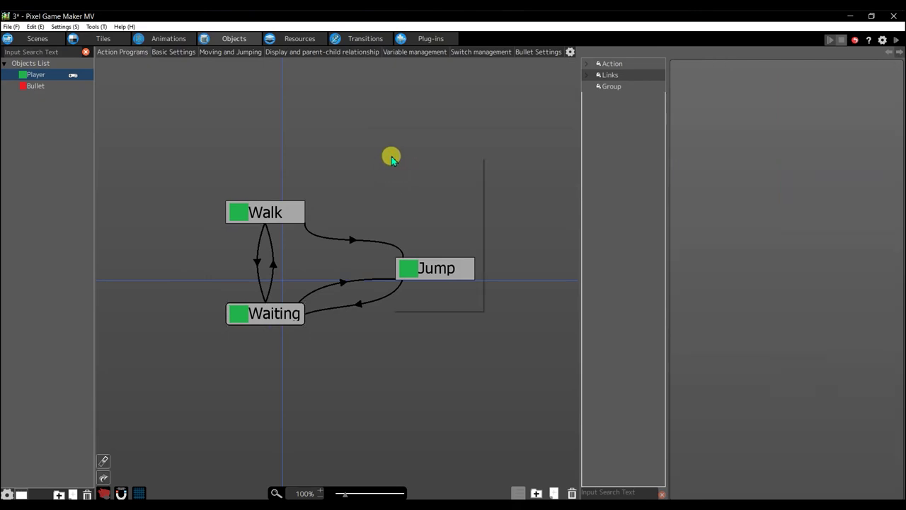
right_click(392, 161)
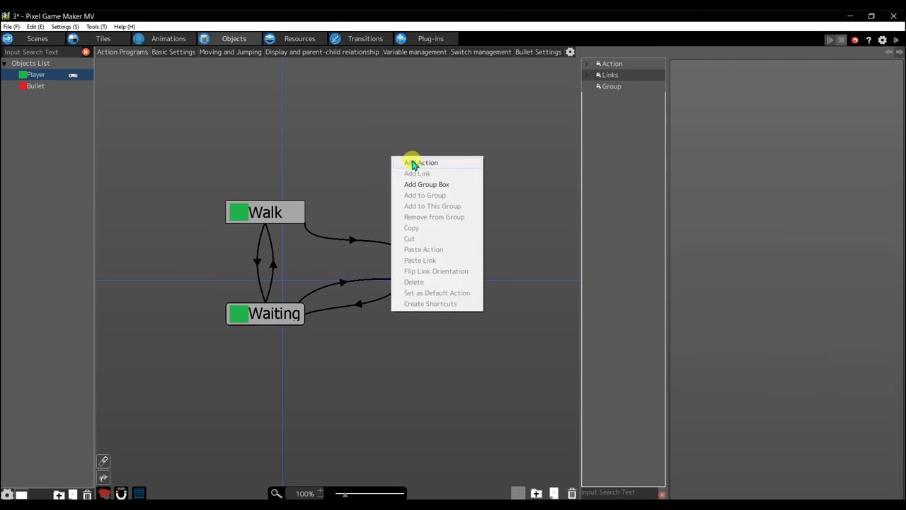
left_click(413, 163)
scroll(713, 109, "up", 3)
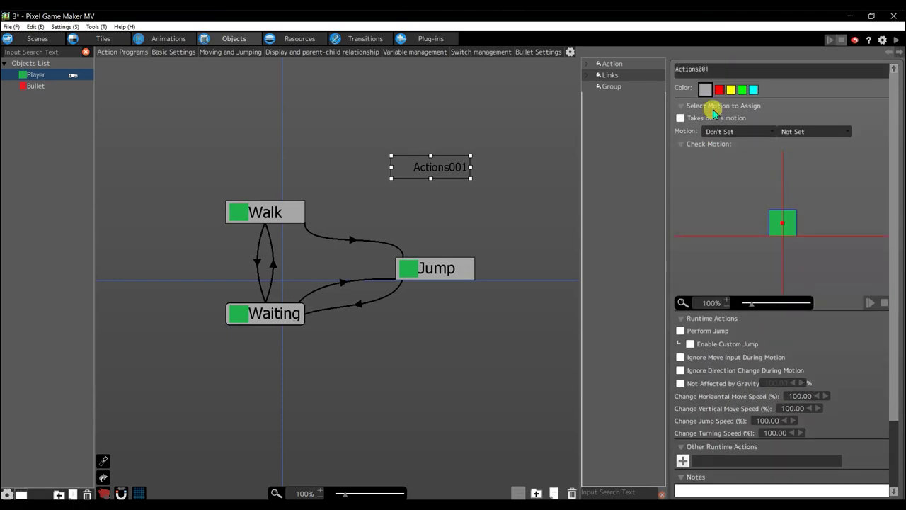
double_click(739, 69)
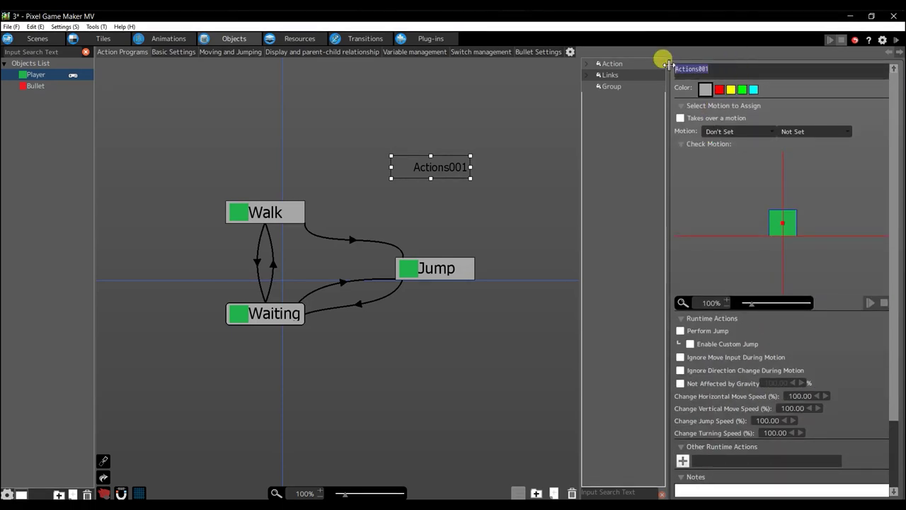
type("Sot")
key("BackSpace")
key("BackSpace")
type("hot")
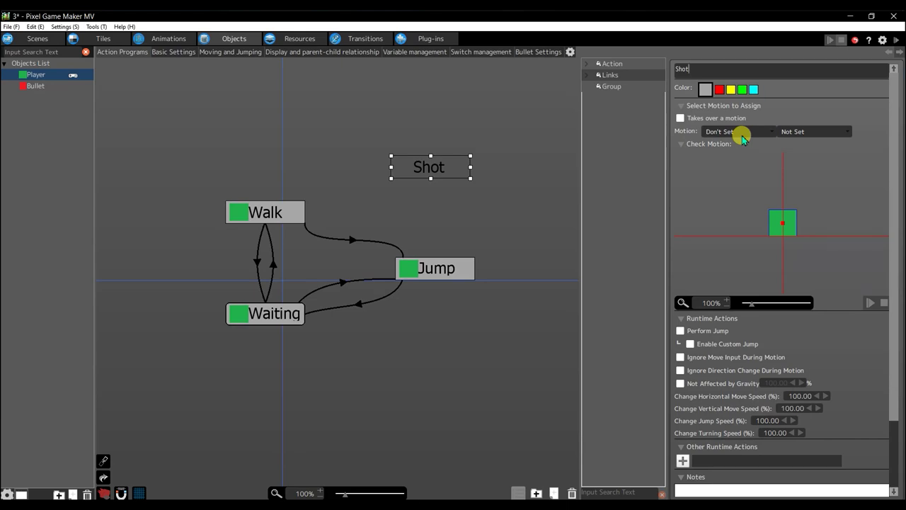
- Assign the Wait motion to the Shot action and align its box with Jump
left_click(747, 131)
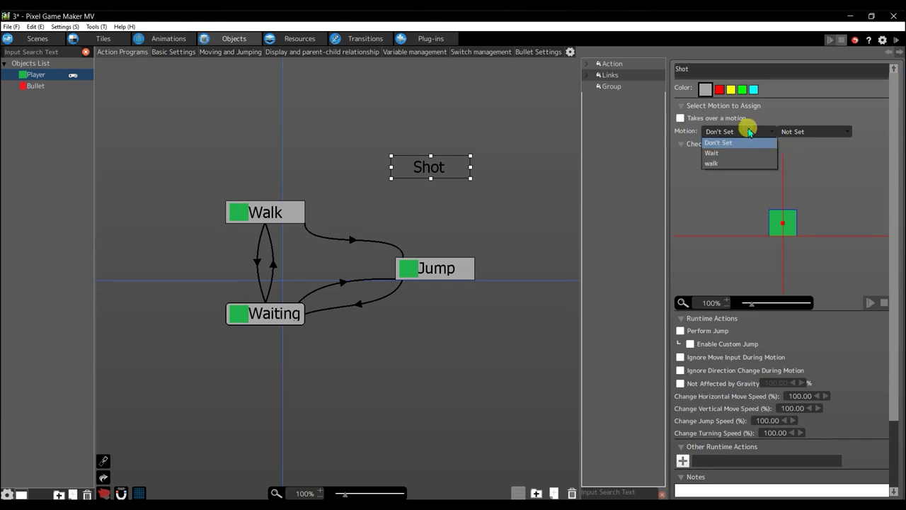
left_click(730, 152)
left_click(525, 177)
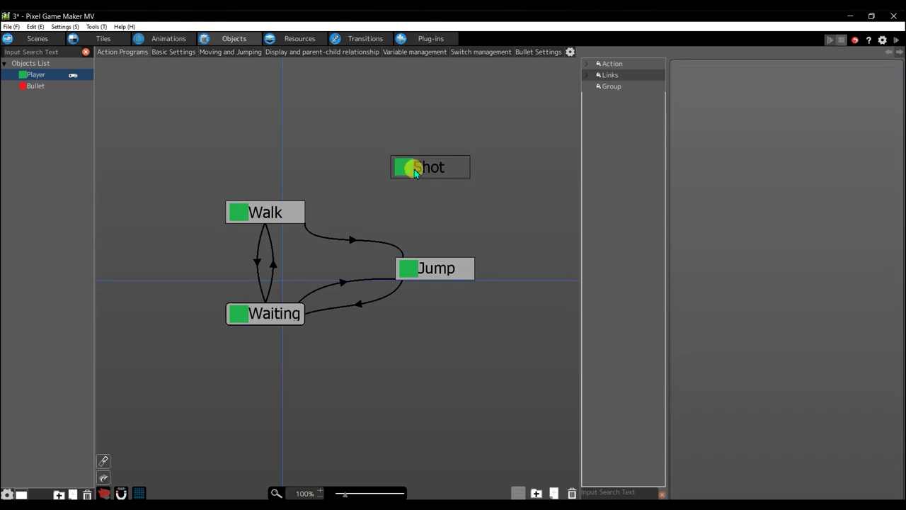
left_click_drag(411, 167, 415, 168)
- Link Waiting to Shot with an input condition for control key B being pressed
right_click(274, 316)
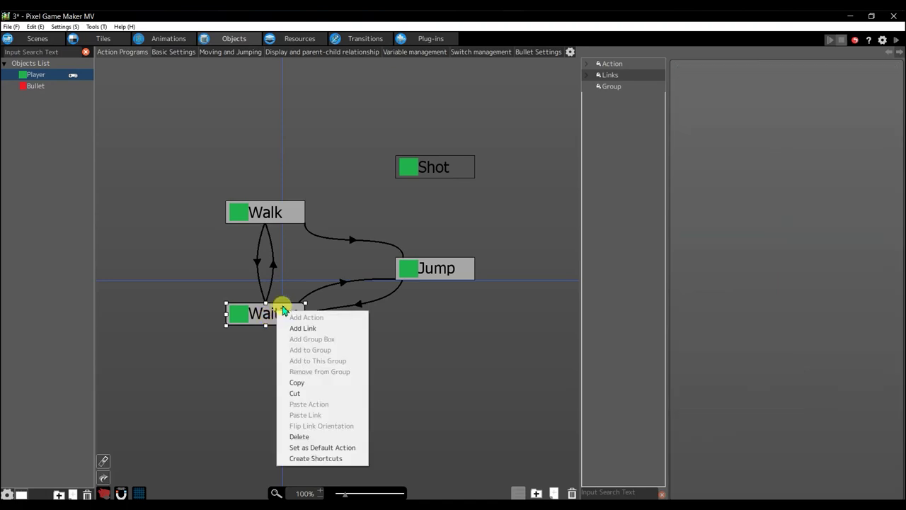
left_click(301, 322)
left_click(405, 182)
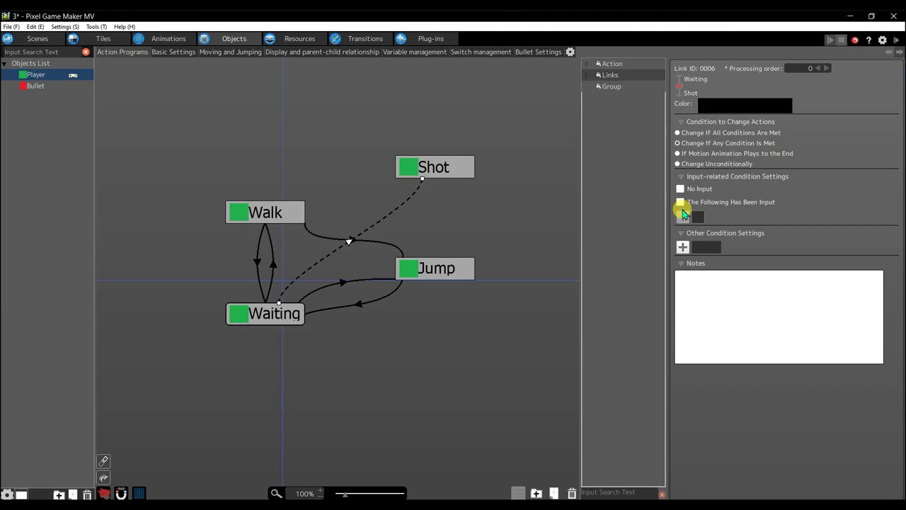
left_click(683, 218)
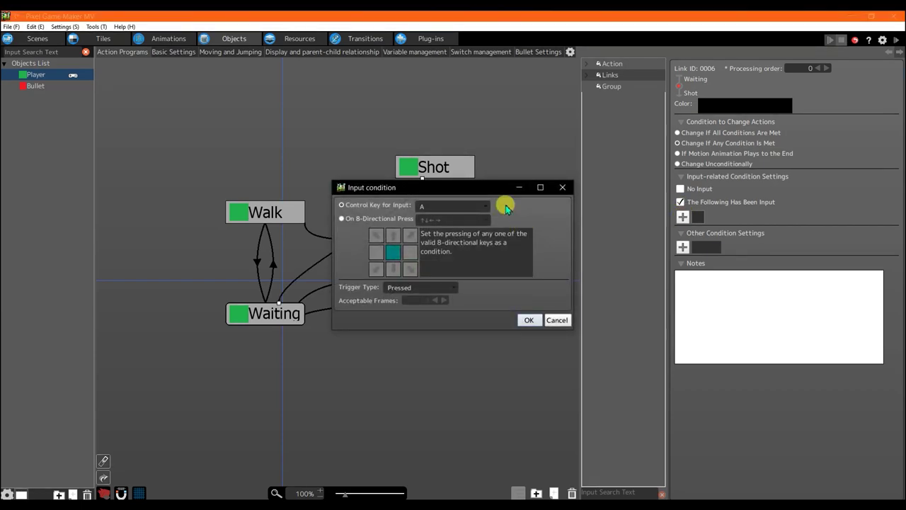
left_click(475, 207)
left_click(475, 210)
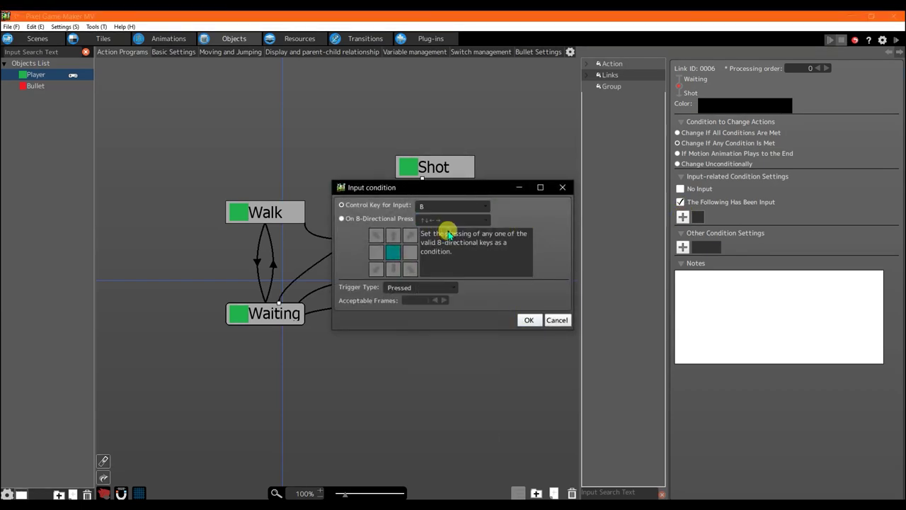
key("Return")
- Link Shot back to Waiting with the No Input condition enabled
left_click(446, 174)
right_click(465, 186)
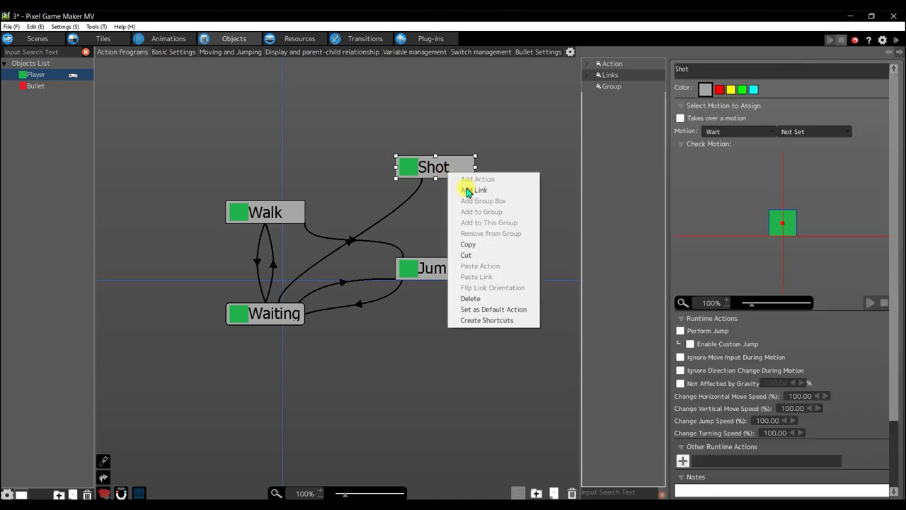
left_click(473, 188)
left_click(275, 313)
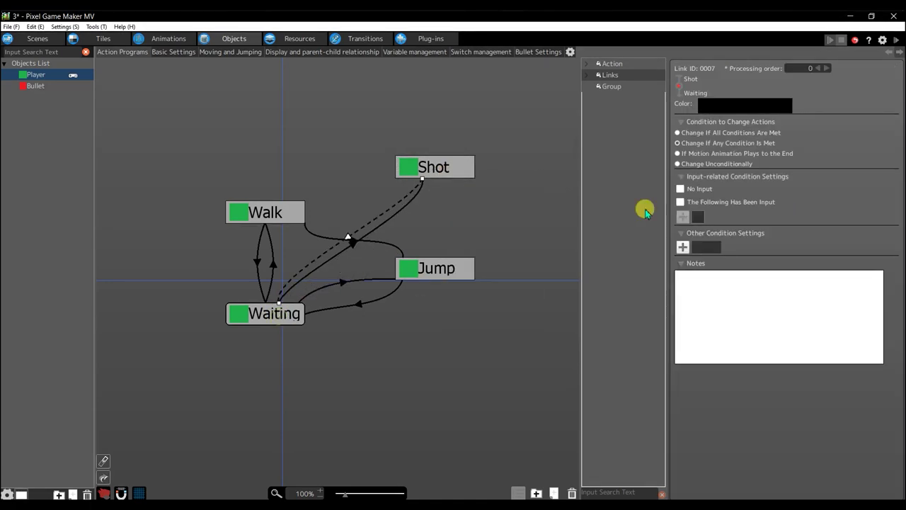
left_click(679, 189)
left_click(543, 207)
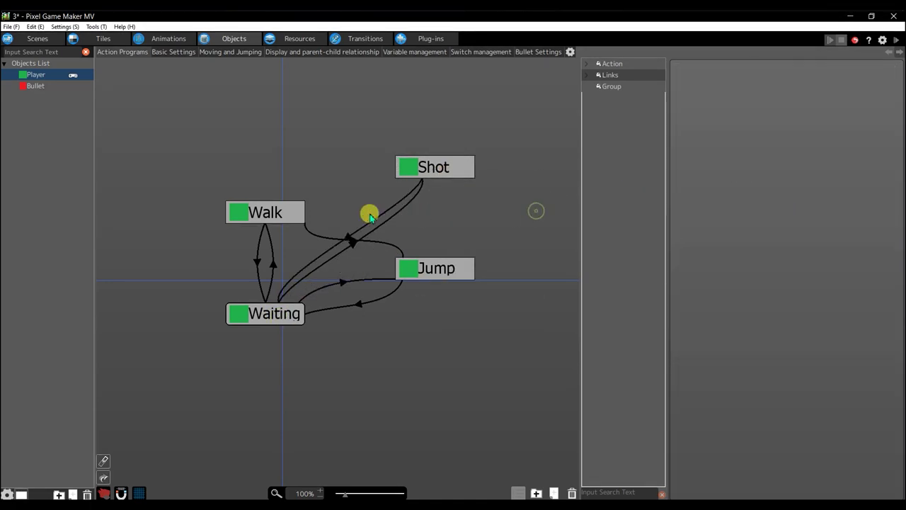
- Assign the keyboard key A to control key B in the project's control key settings
left_click(349, 241)
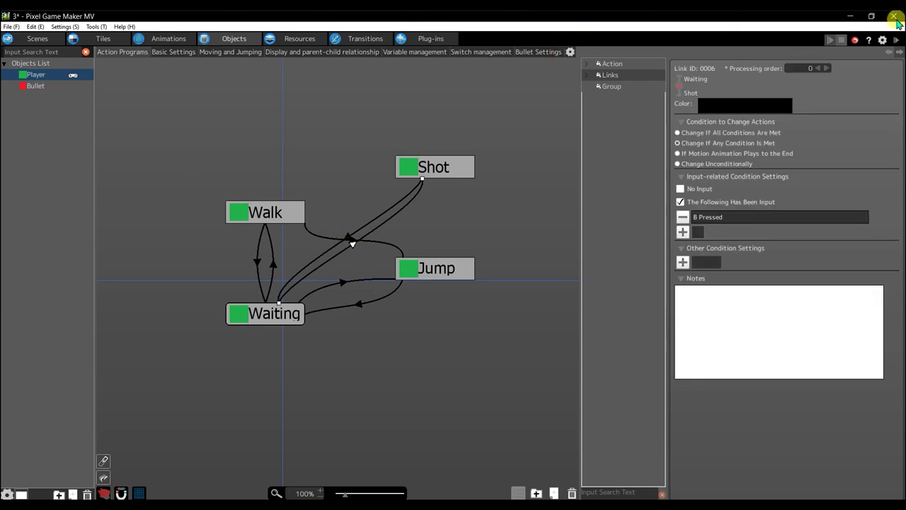
left_click(882, 40)
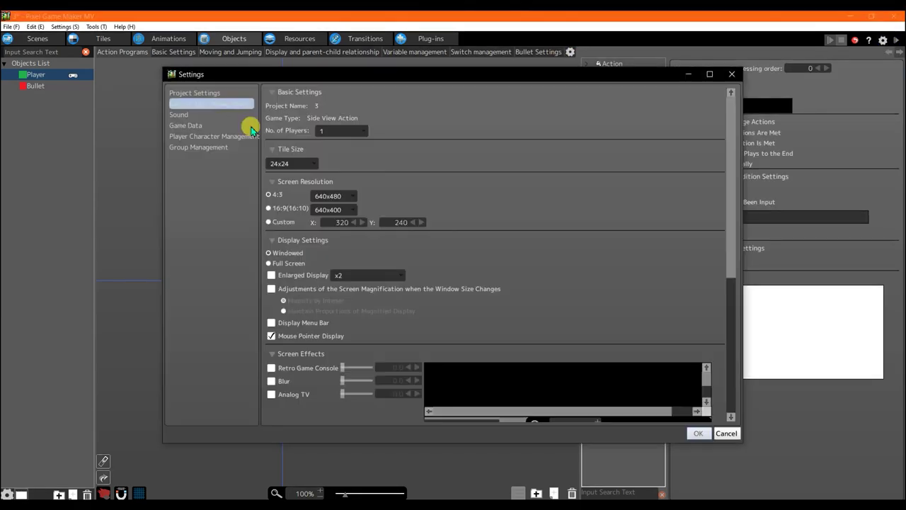
left_click(210, 106)
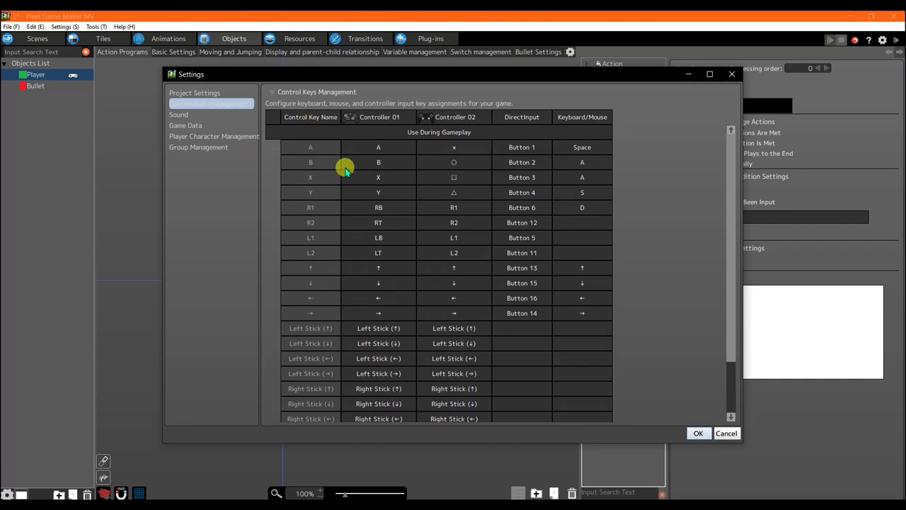
left_click(582, 157)
left_click(393, 178)
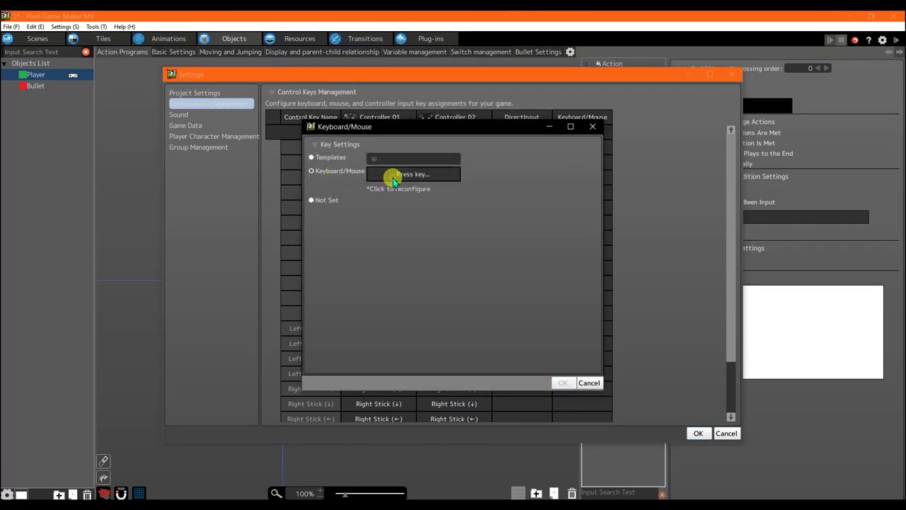
key("a")
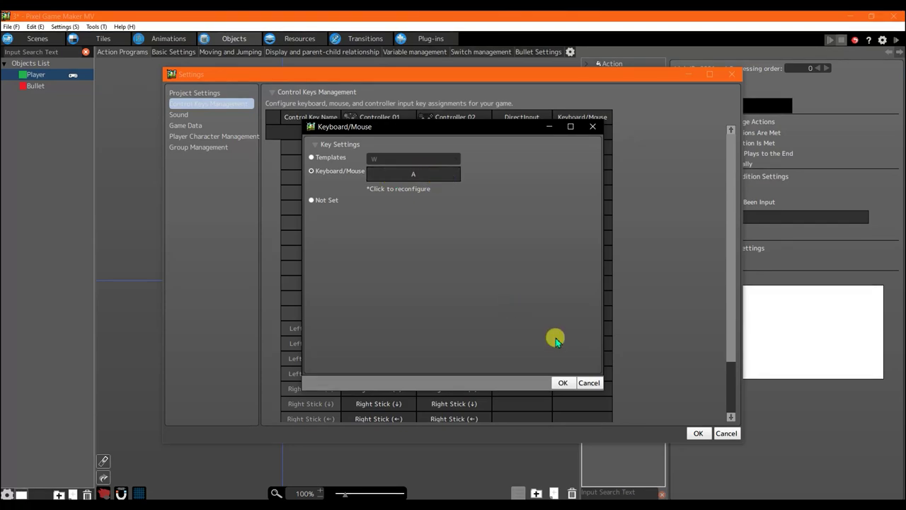
left_click(561, 382)
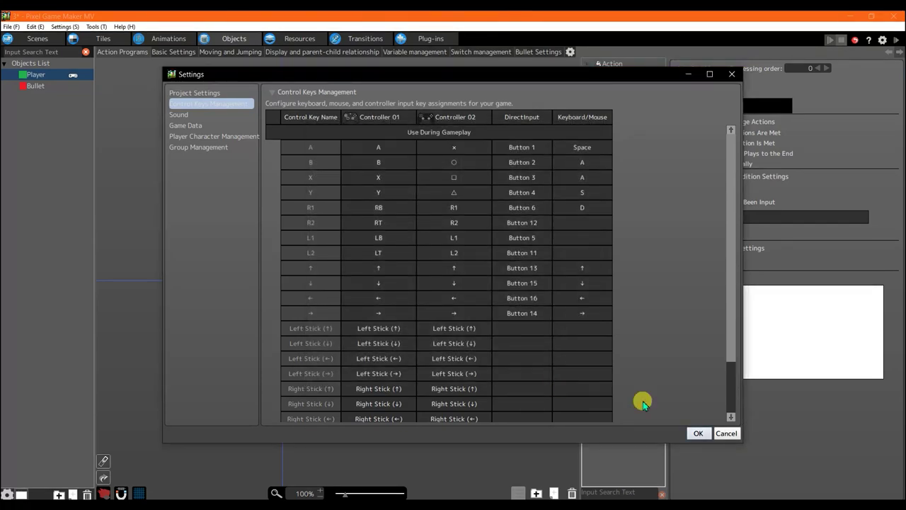
left_click(698, 433)
left_click(430, 229)
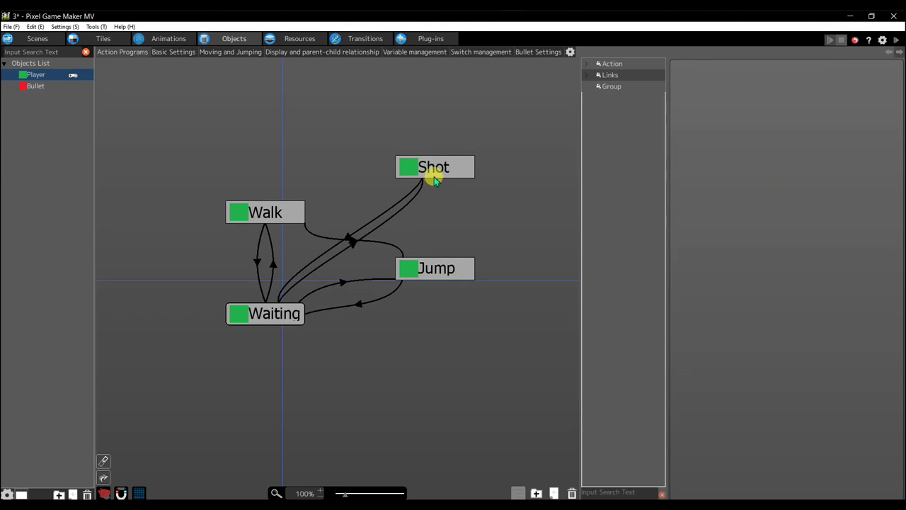
- Add a Fire Bullet runtime action using BulletBasic to the Shot action, moving its box slightly down
left_click(431, 175)
left_click_drag(446, 172, 446, 183)
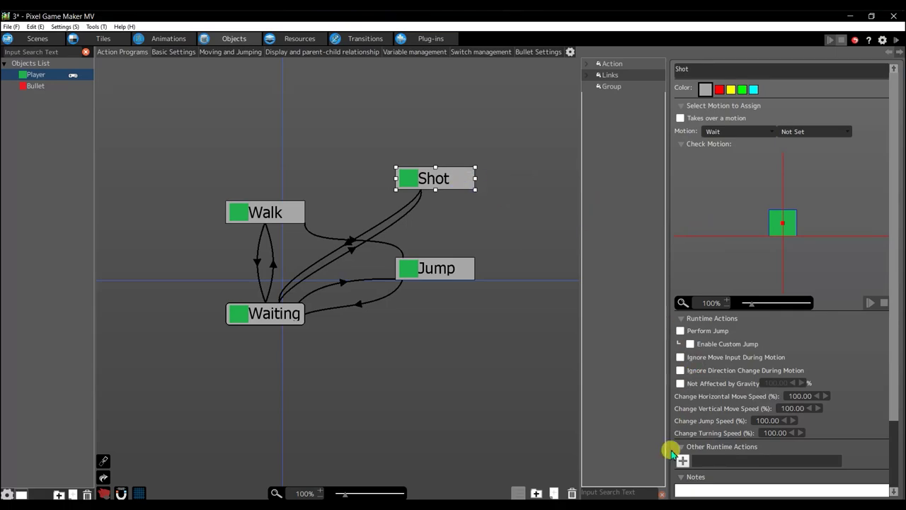
left_click(682, 460)
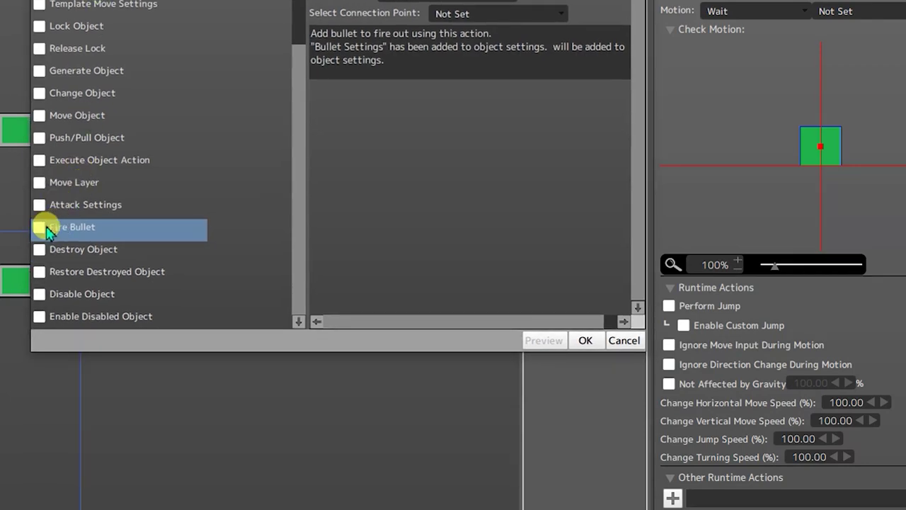
left_click(39, 228)
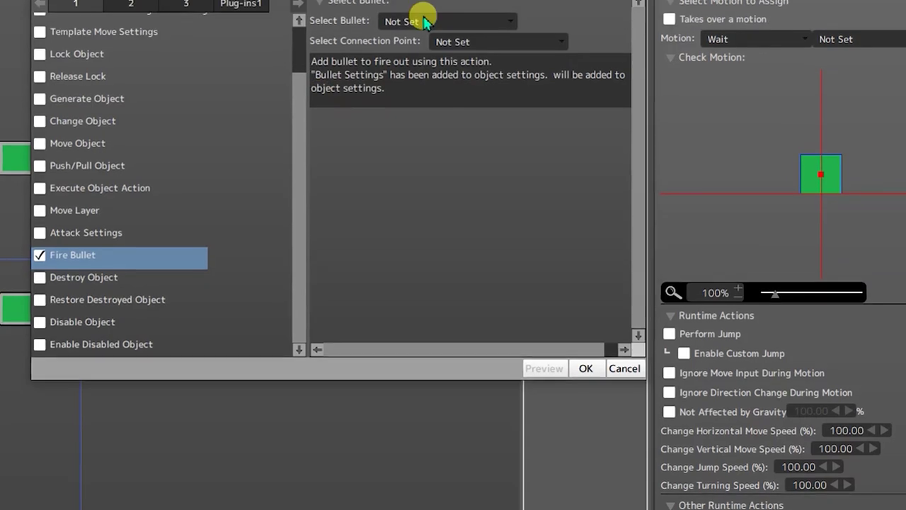
left_click(421, 16)
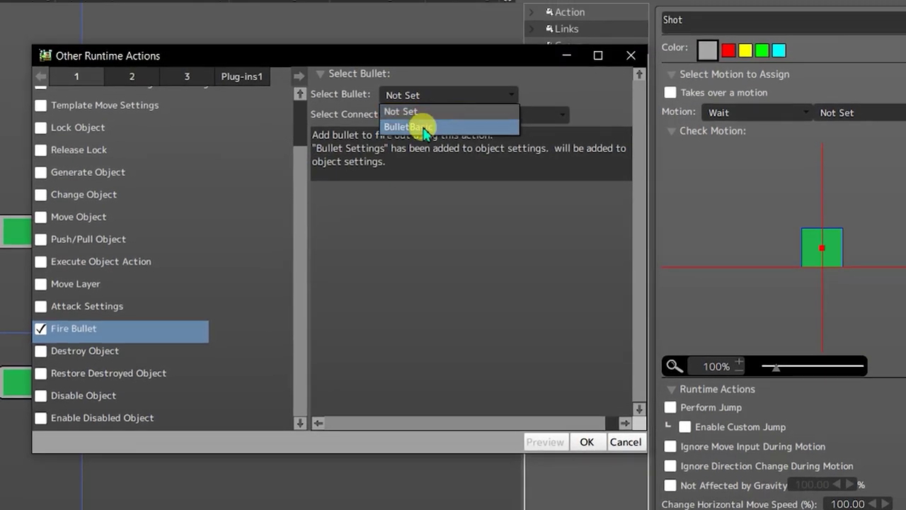
left_click(425, 129)
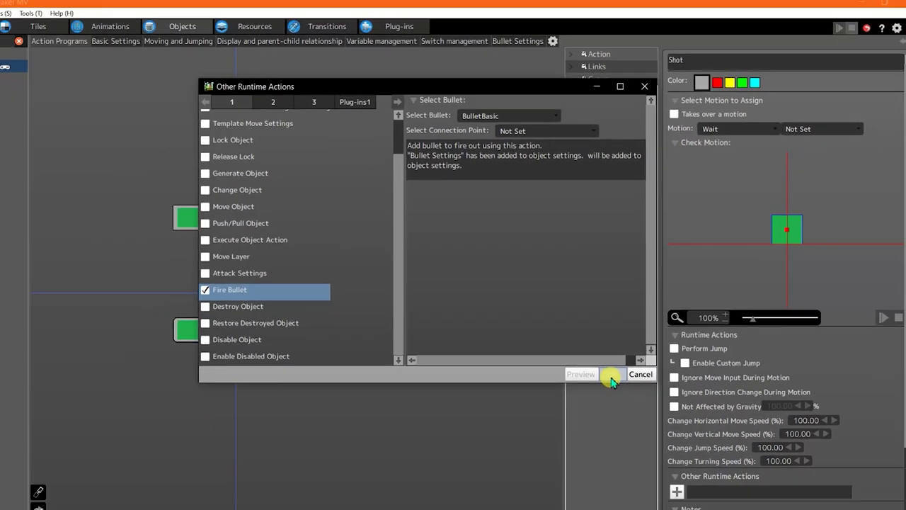
left_click(580, 425)
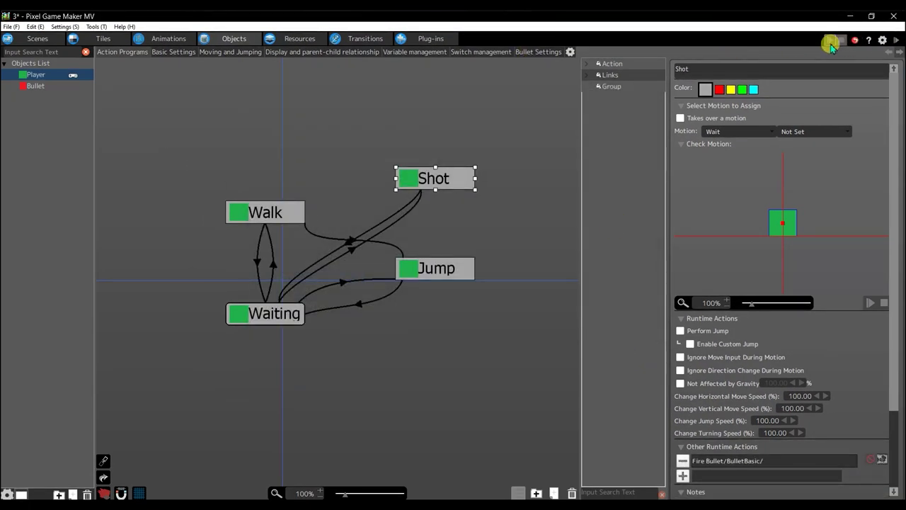
- Test-play the game, walking the player and firing a bullet, and close the game window
left_click(896, 43)
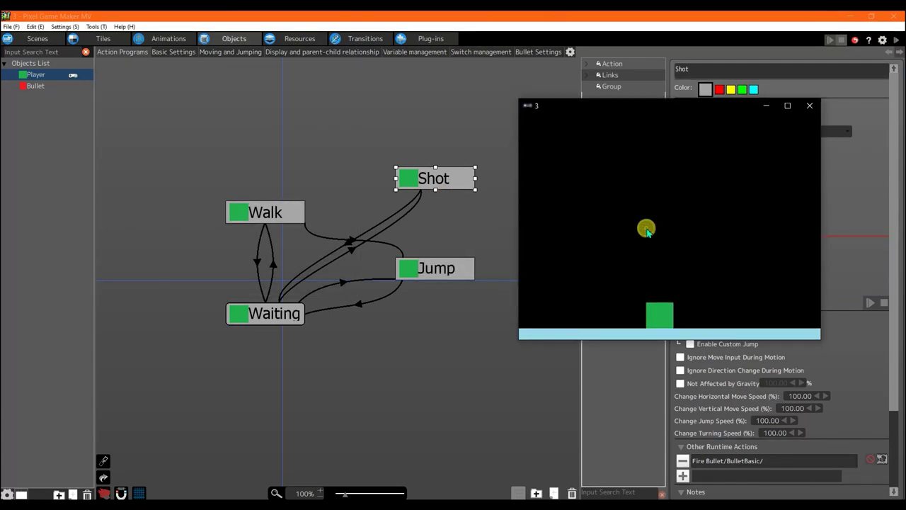
key("Left")
key("Left")
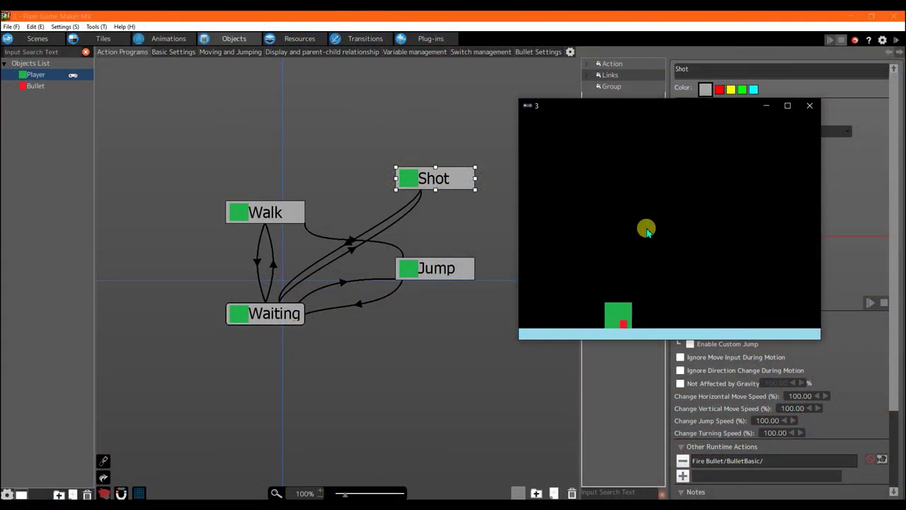
key("Right")
key("Left")
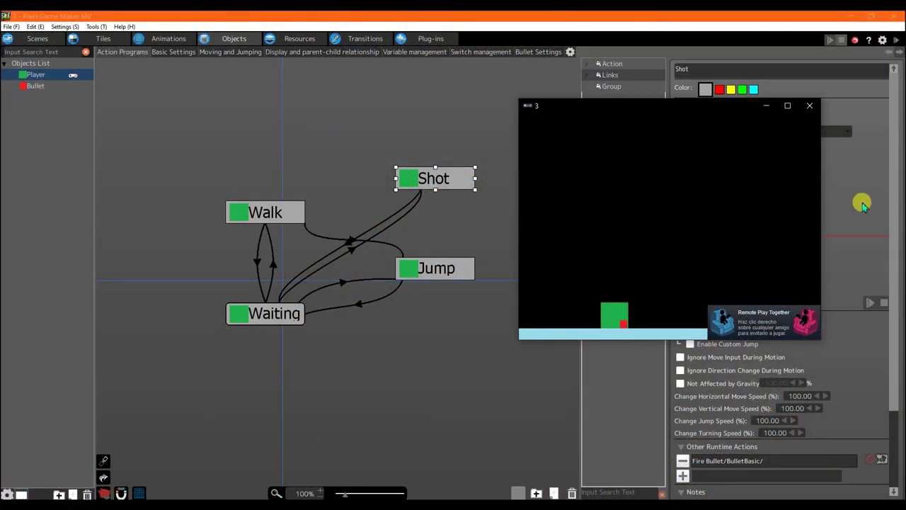
left_click(805, 105)
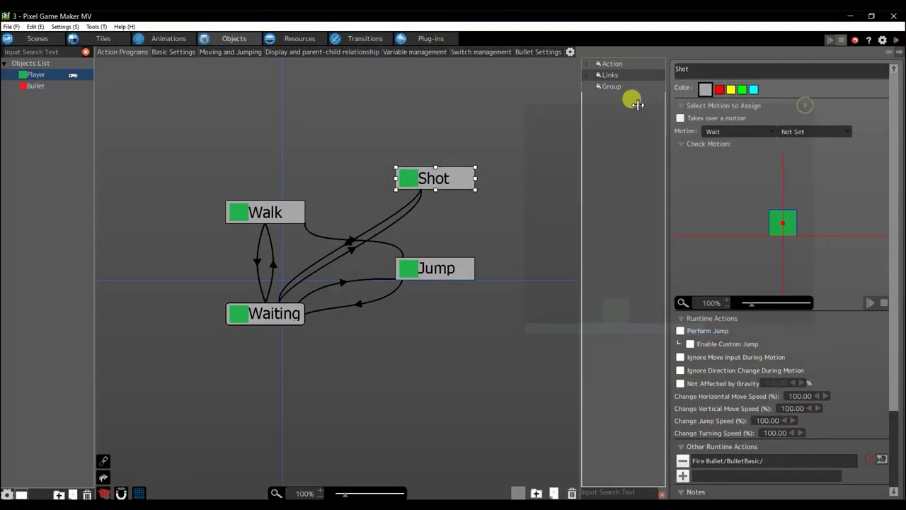
- Enable No Limit for the number of BulletBasic bullets allowed in the scene
left_click(534, 53)
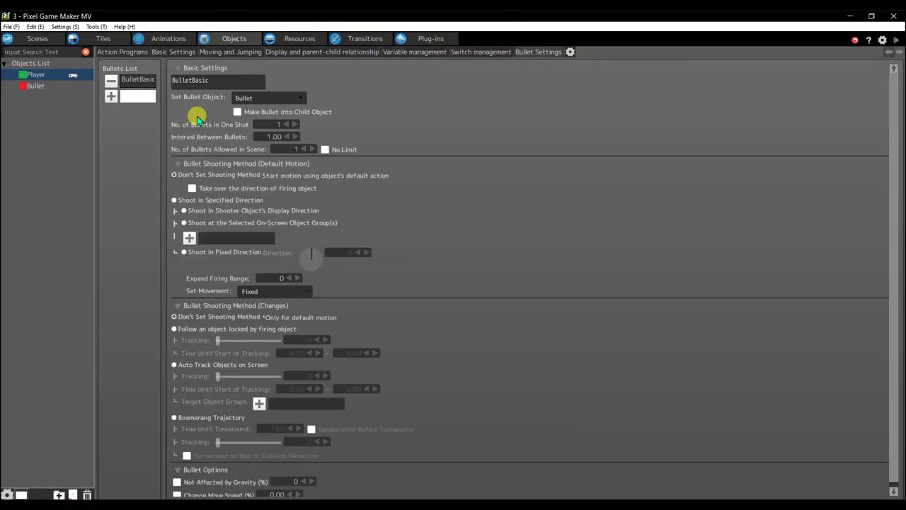
left_click(135, 82)
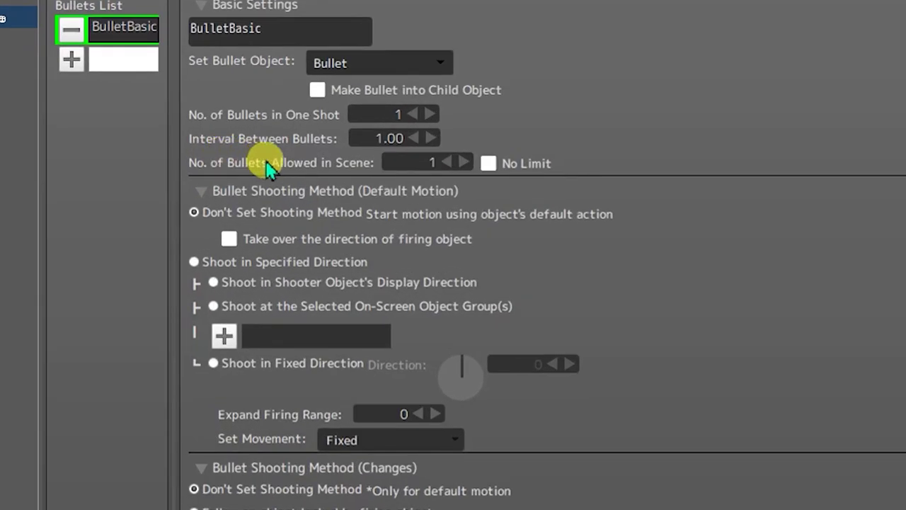
left_click(451, 162)
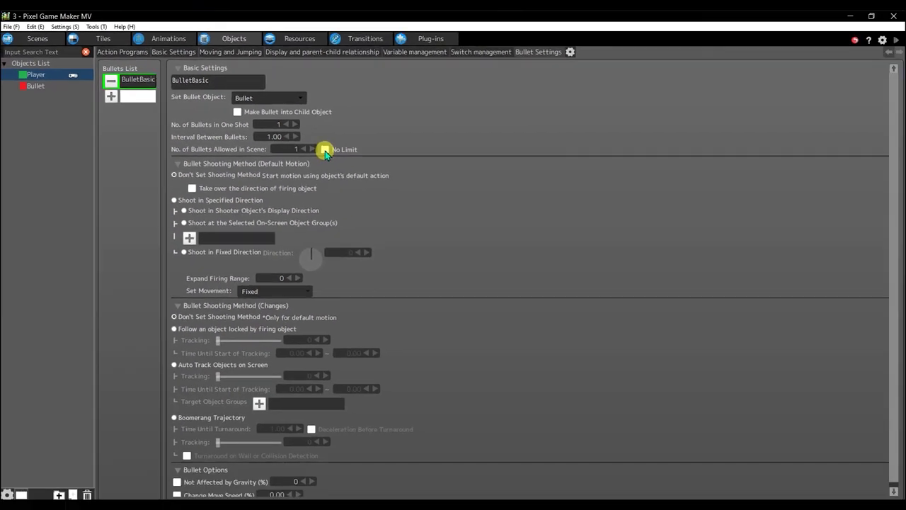
- Test-play firing several bullets while moving in both directions, and close the game window
left_click(893, 42)
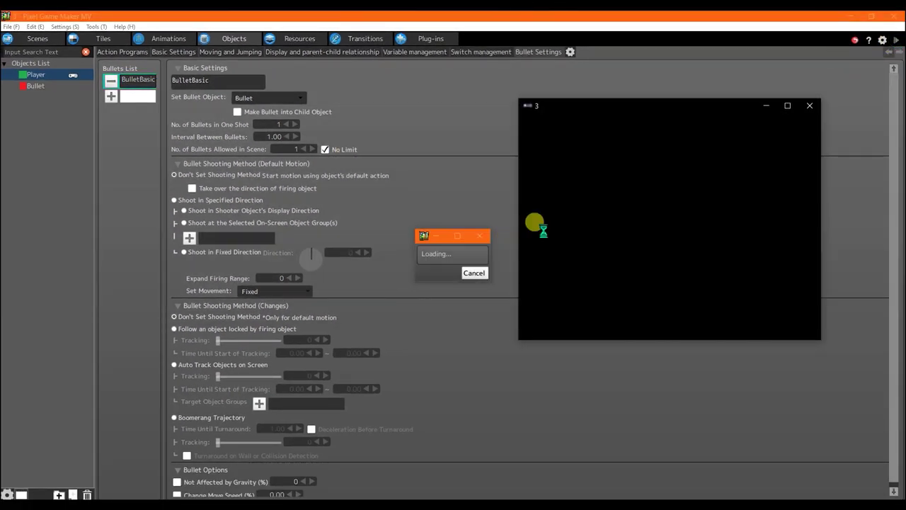
key("Left")
key("Right")
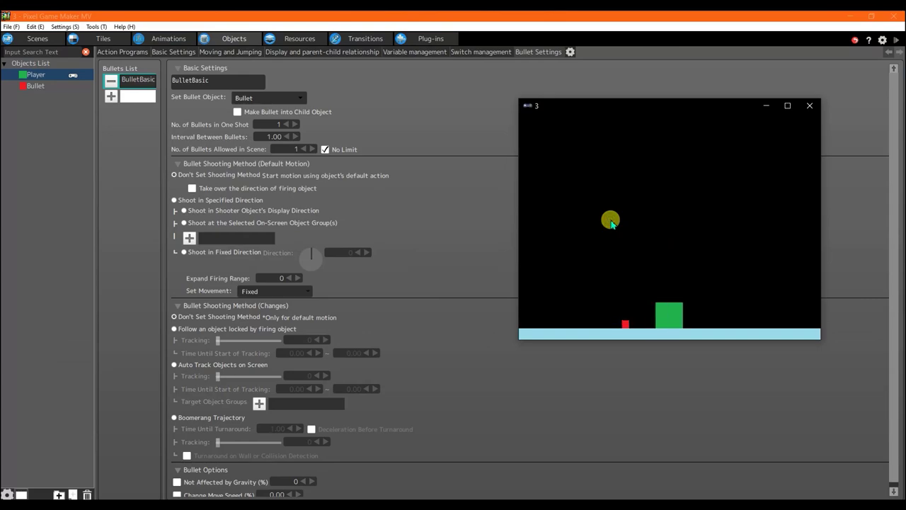
key("Right")
key("Left")
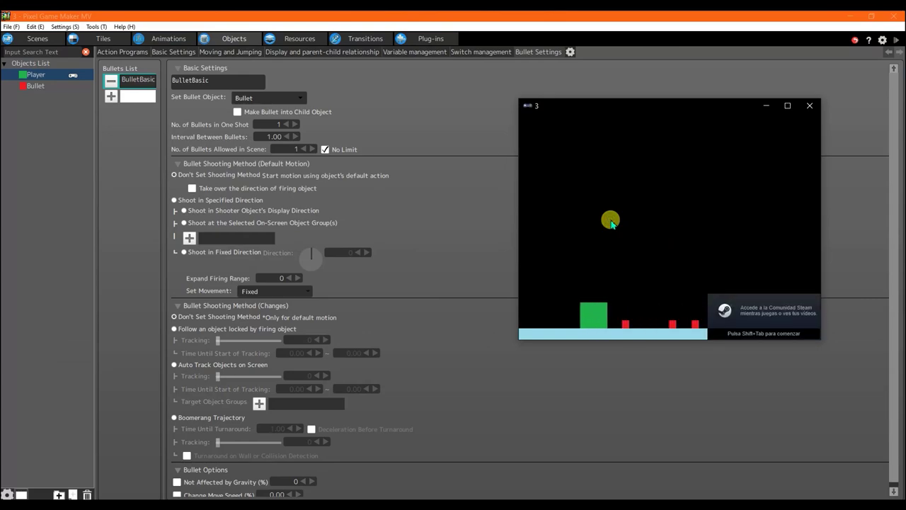
key("Left")
key("Right")
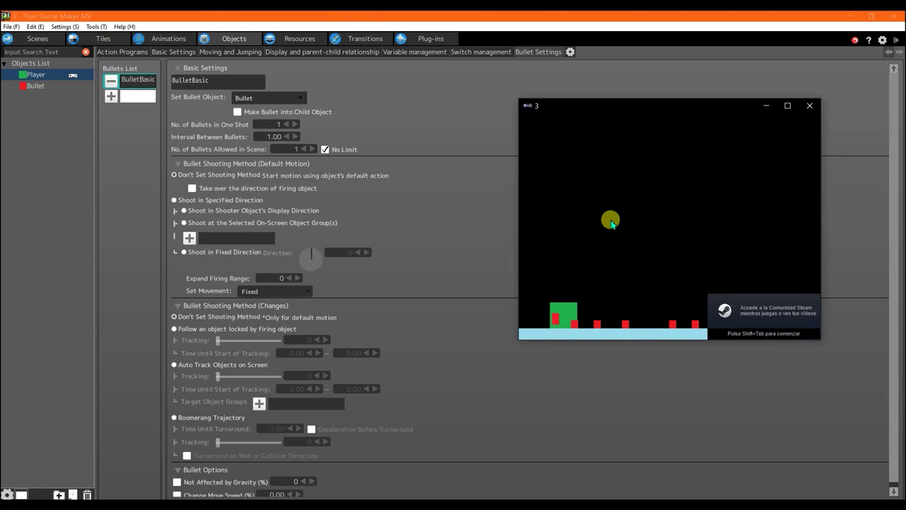
left_click(809, 105)
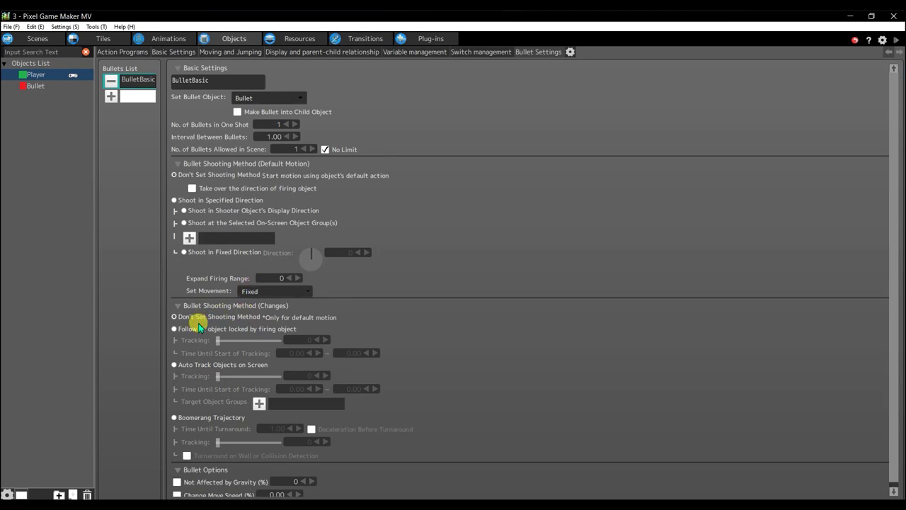
- Set BulletBasic's default shooting method to a specified direction, using the shooter object's display direction
scroll(191, 323, "down", 1)
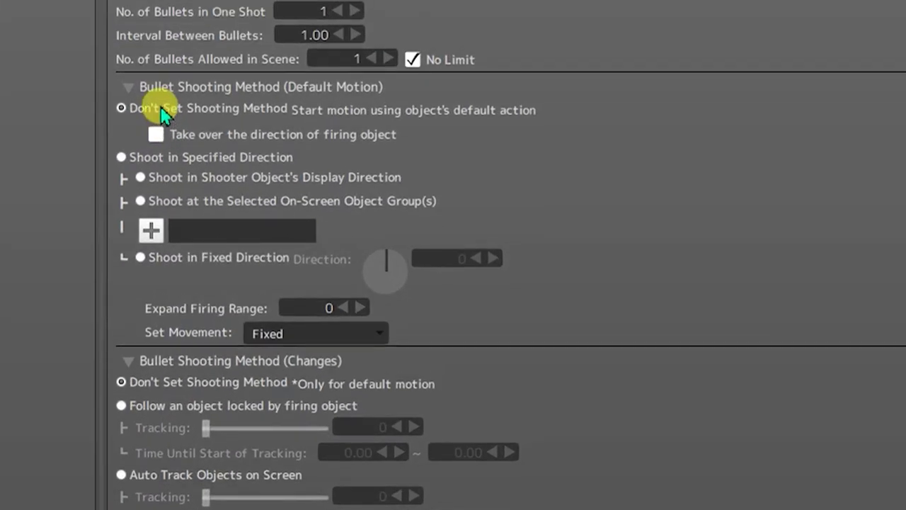
left_click(157, 150)
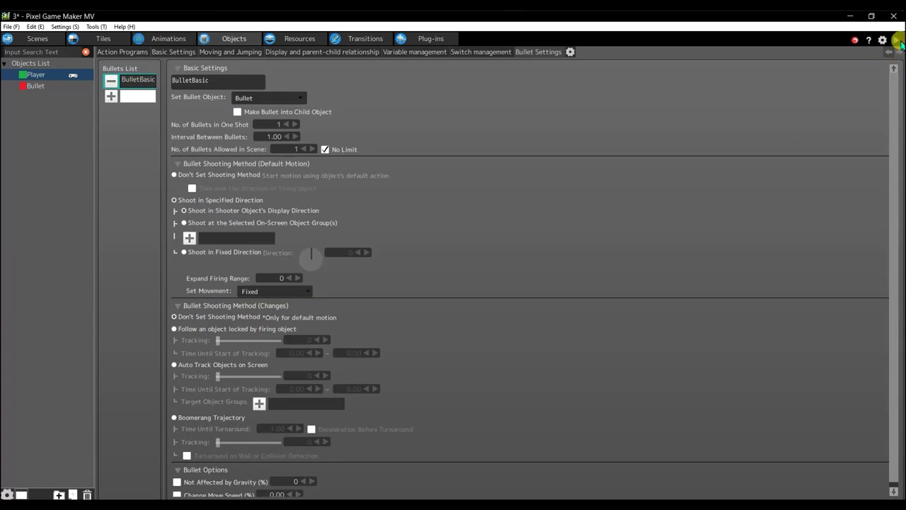
- Test-play the bullets' firing direction while turning the player both ways, and close the game window
left_click(897, 40)
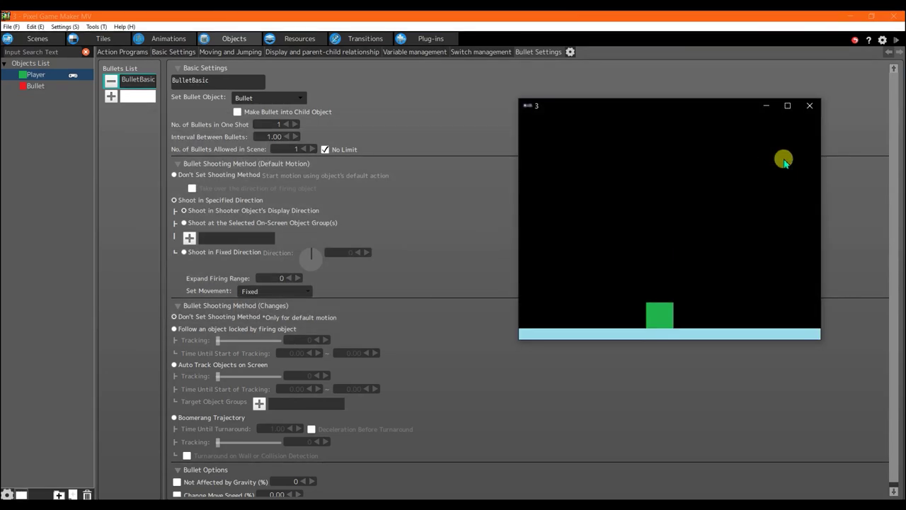
key("Left")
key("Right")
key("z")
key("Right")
key("Left")
key("Right")
key("z")
key("z")
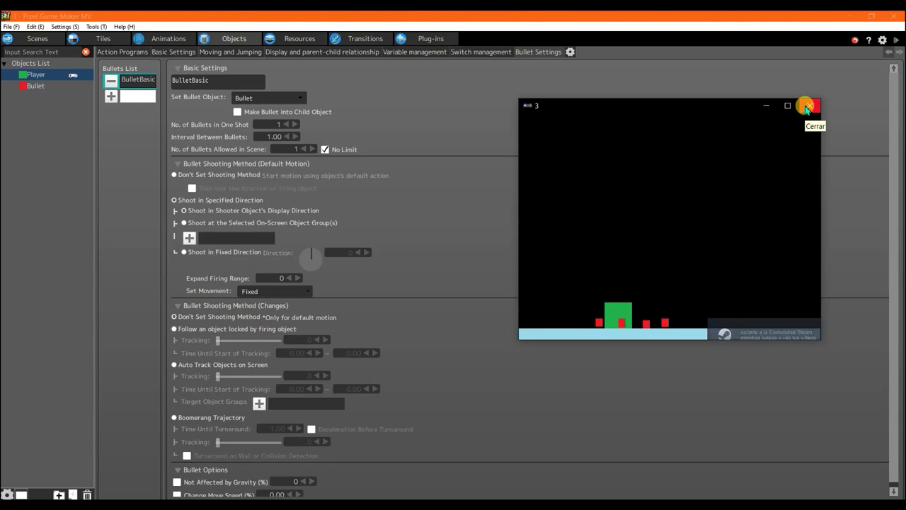
left_click(807, 106)
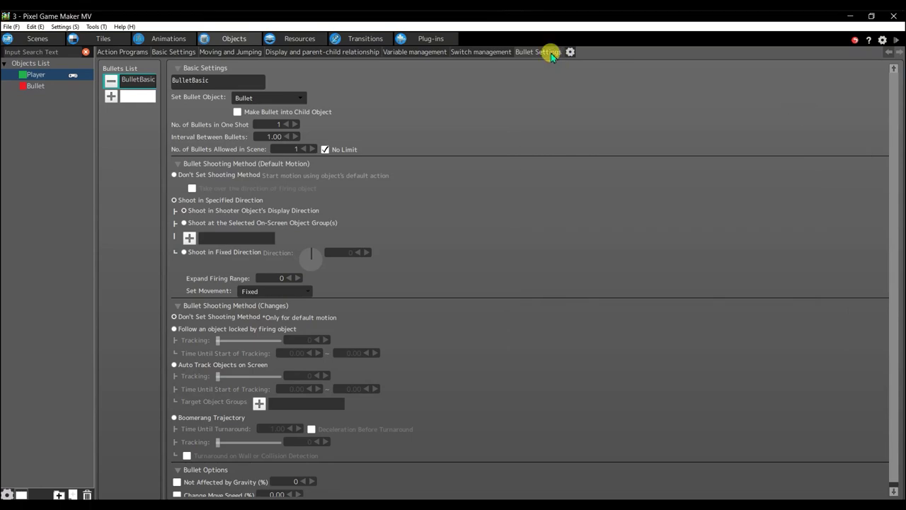
- Move the start of the Waiting-to-Shot link to Walk so that it runs from Walk to Shot
left_click(126, 53)
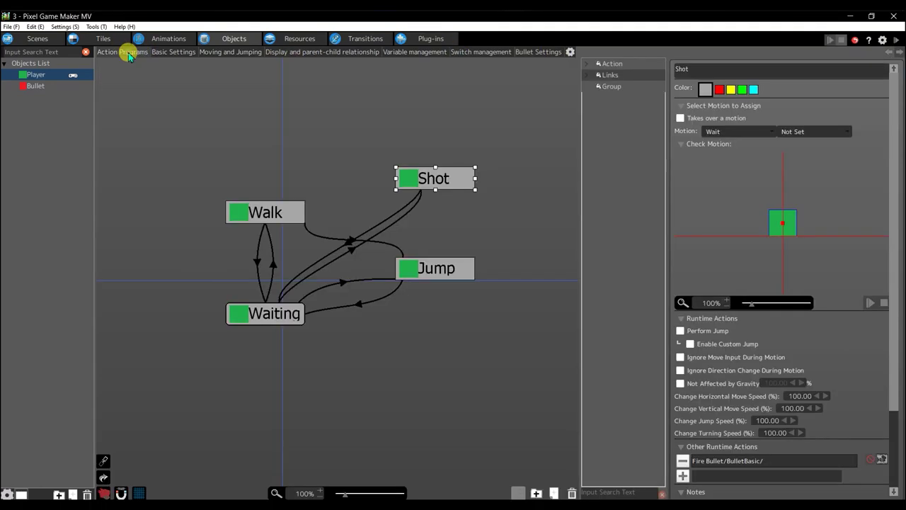
left_click(335, 254)
left_click(350, 256)
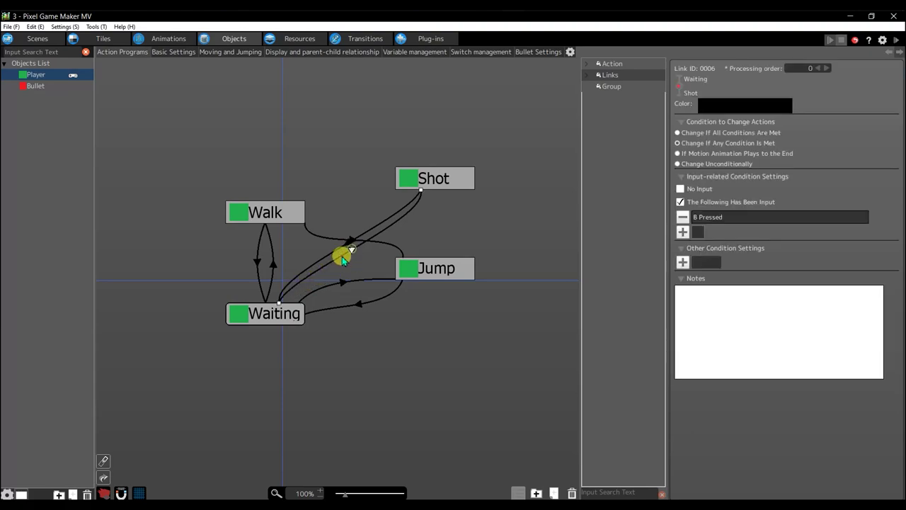
left_click_drag(276, 304, 303, 213)
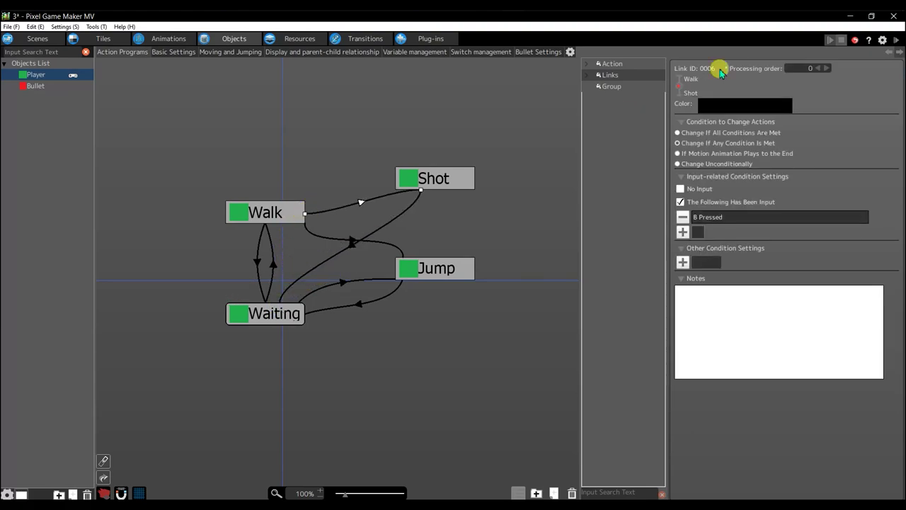
- Test-play firing bullets while walking in both directions with the Shot action linked from Walk
left_click(896, 41)
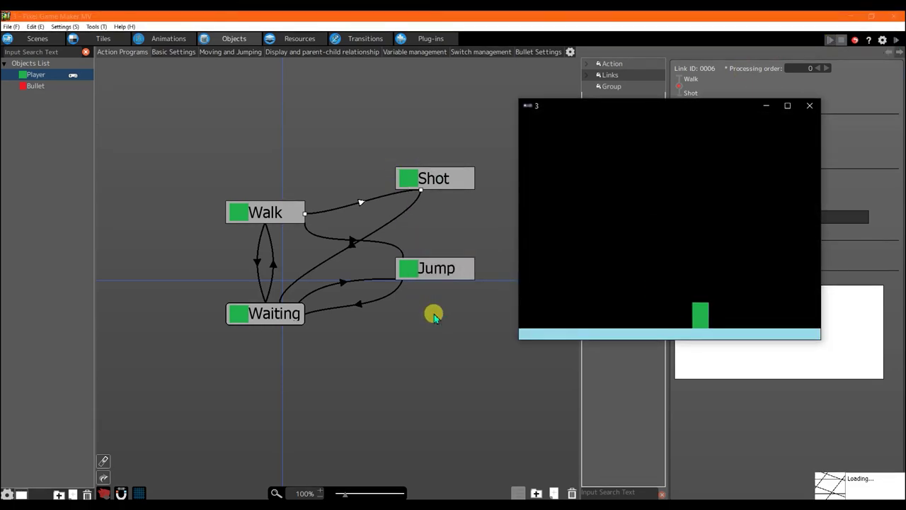
key("Left")
key("x")
key("Left")
key("Right")
key("x")
key("Left")
key("Left")
key("Right")
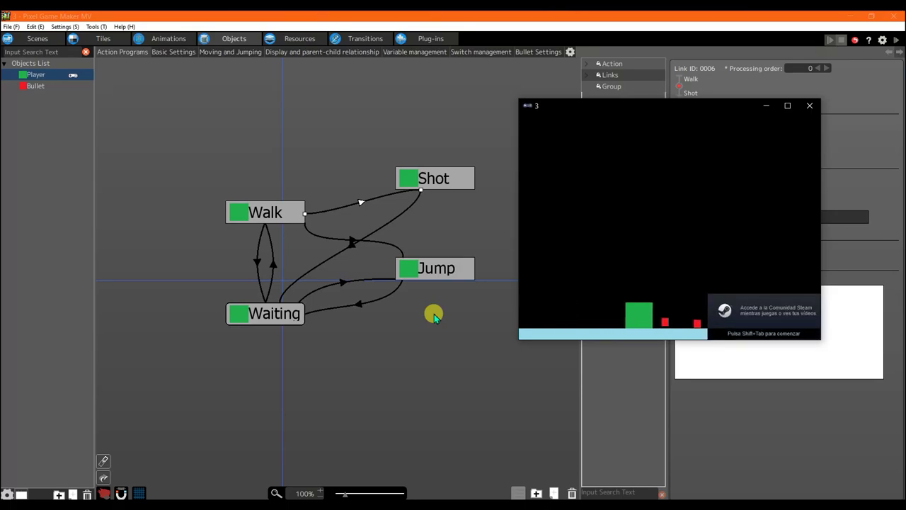
key("Left")
key("Right")
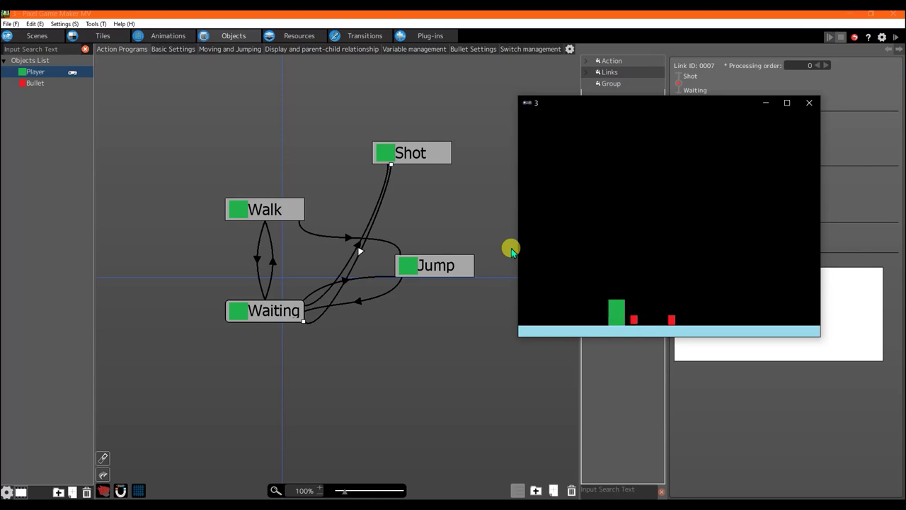
- Test-play moving and firing both ways with Shot linked from Waiting, and close the game window
key("Left")
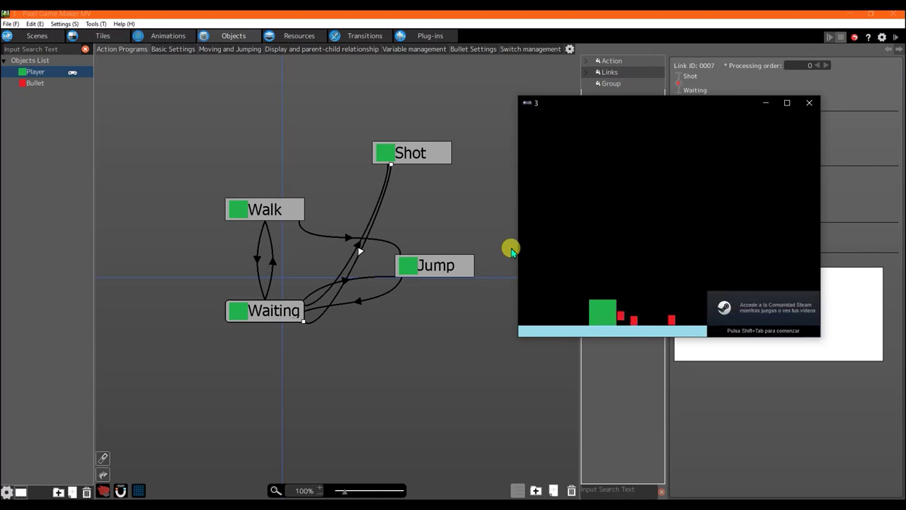
key("Right")
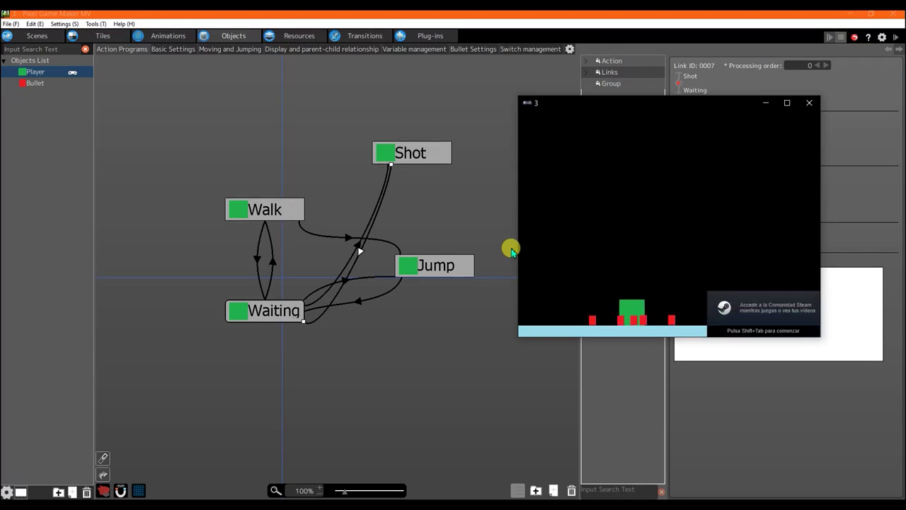
key("Left")
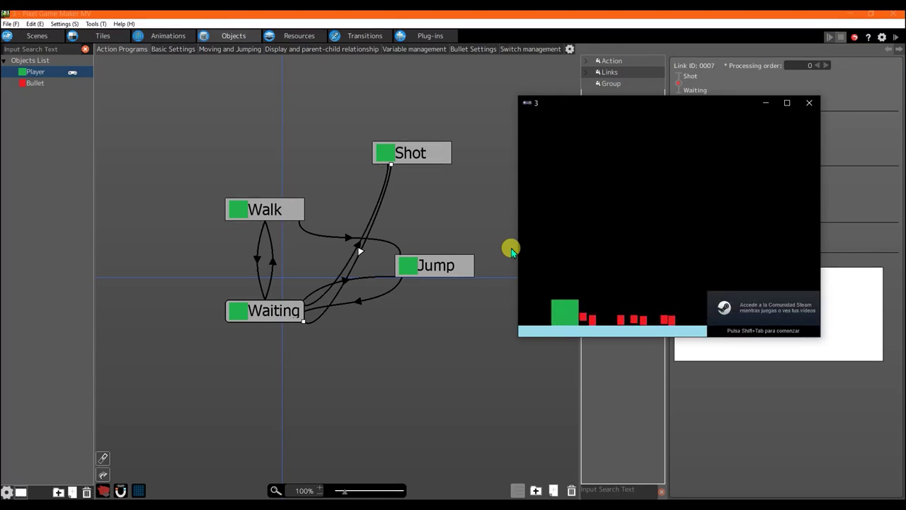
key("Right")
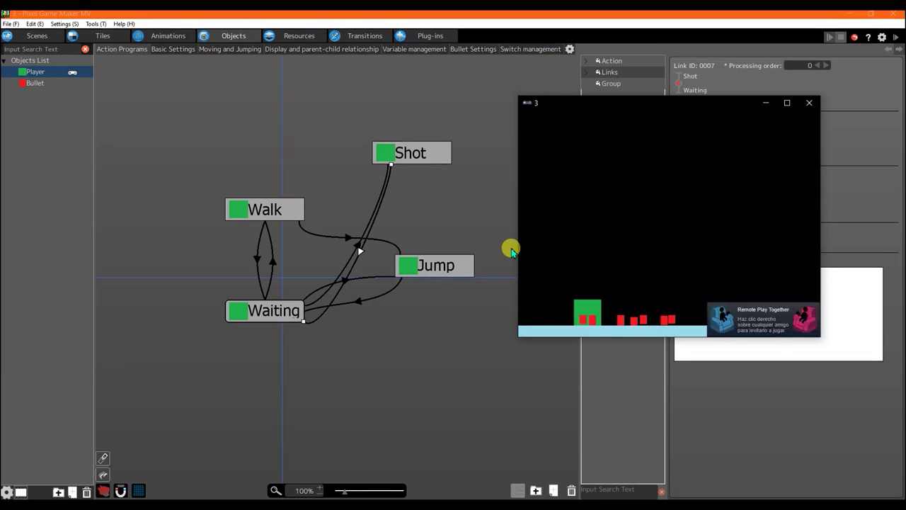
left_click(809, 105)
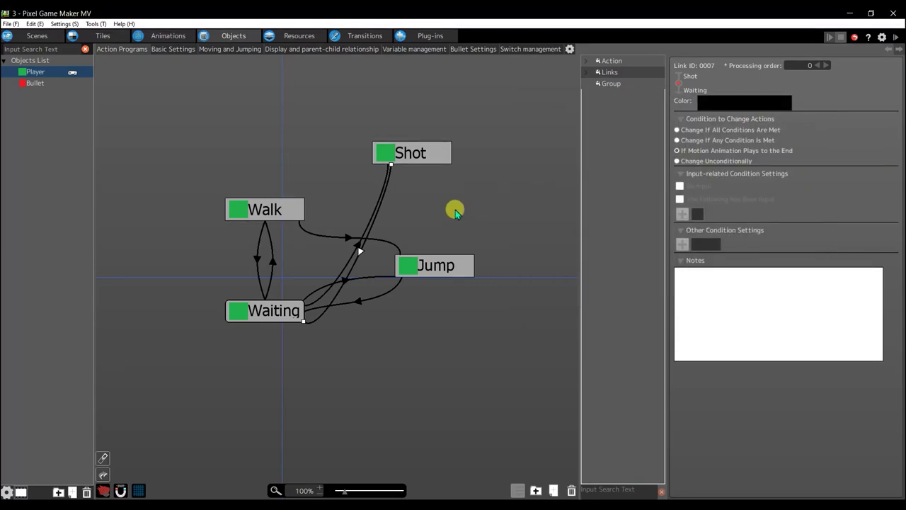
- Enable Not Affected by Gravity for the Bullet object's Actions001 action
left_click(35, 83)
left_click(243, 174)
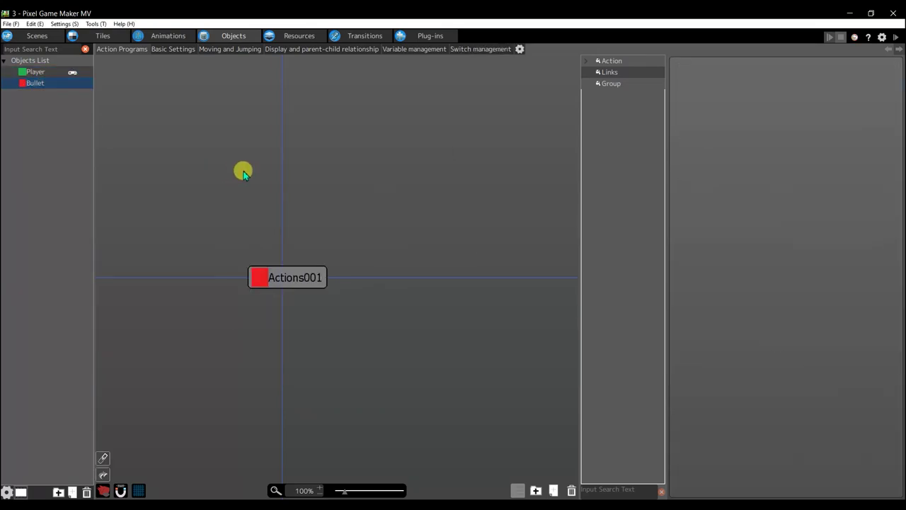
left_click(278, 278)
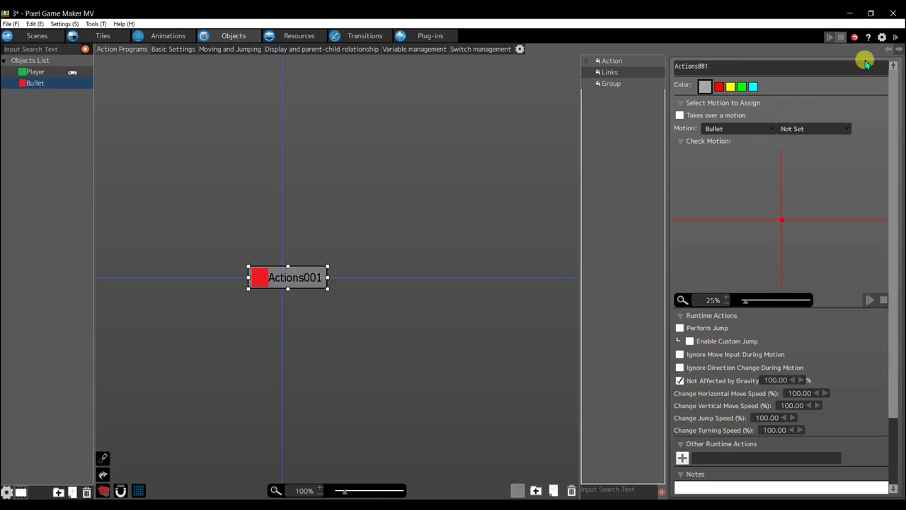
- Test-play the gravity-free bullets by firing repeatedly while moving the player both ways, and close the game window
left_click(896, 37)
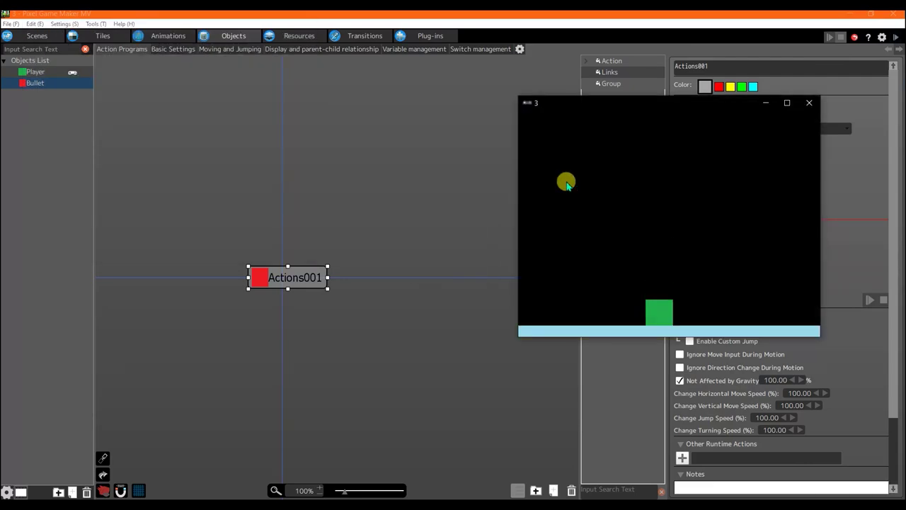
key("Right")
key("Left")
key("z")
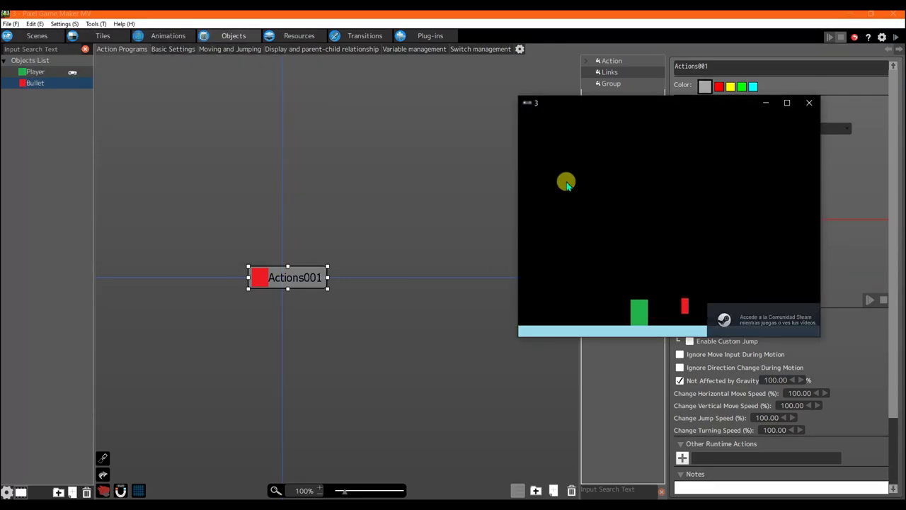
key("z")
key("Left")
key("Right")
key("z")
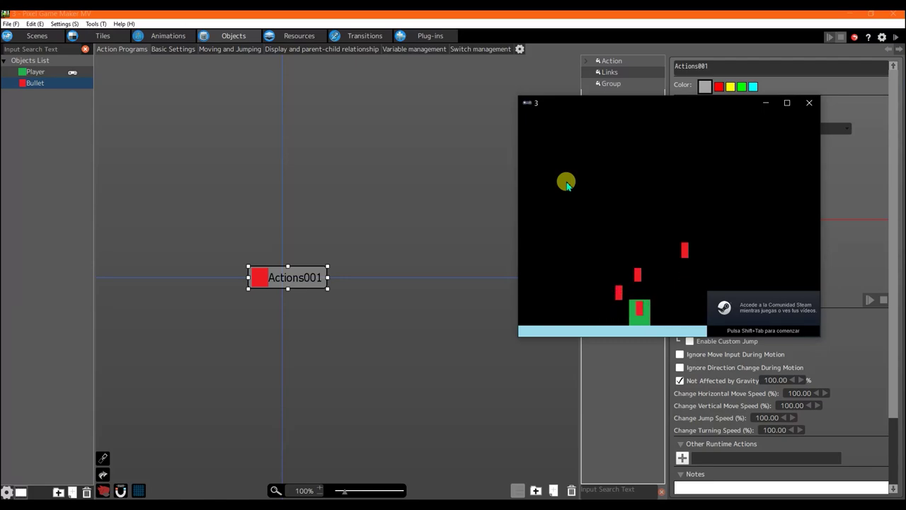
key("Left")
key("z")
key("z")
key("z")
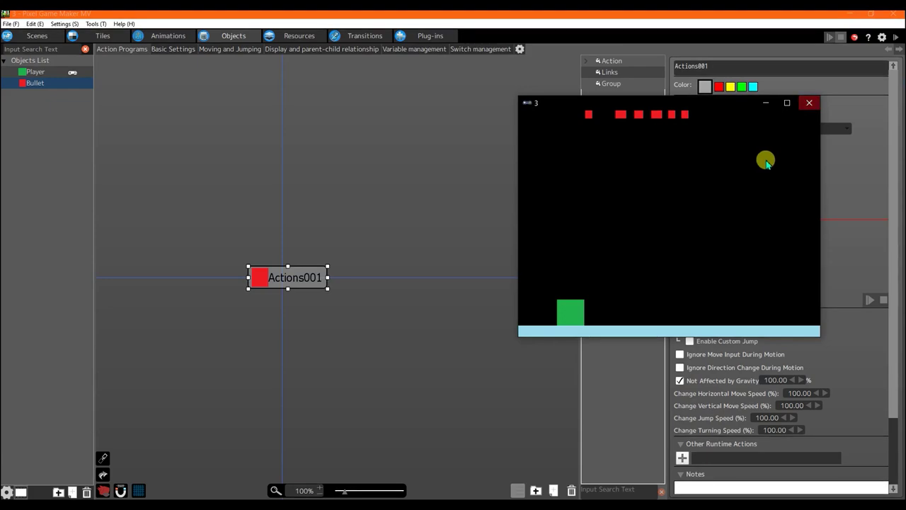
key("Right")
key("z")
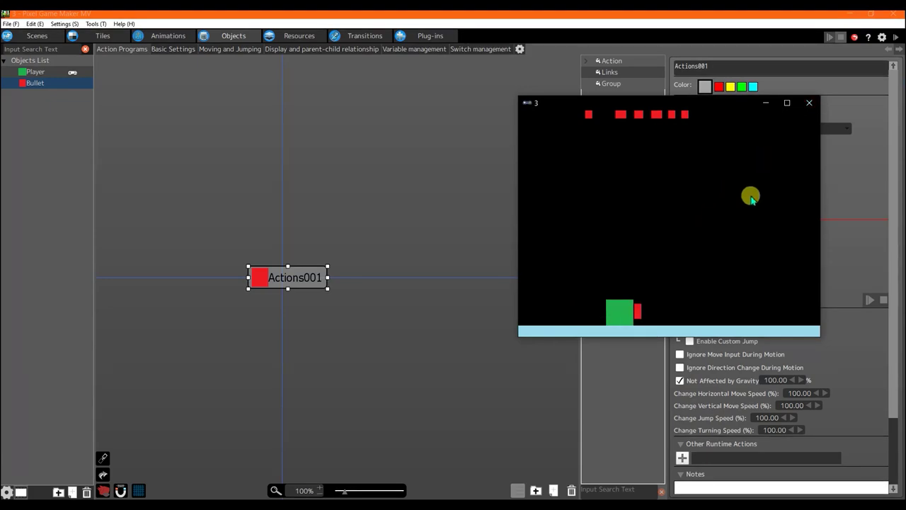
left_click(810, 103)
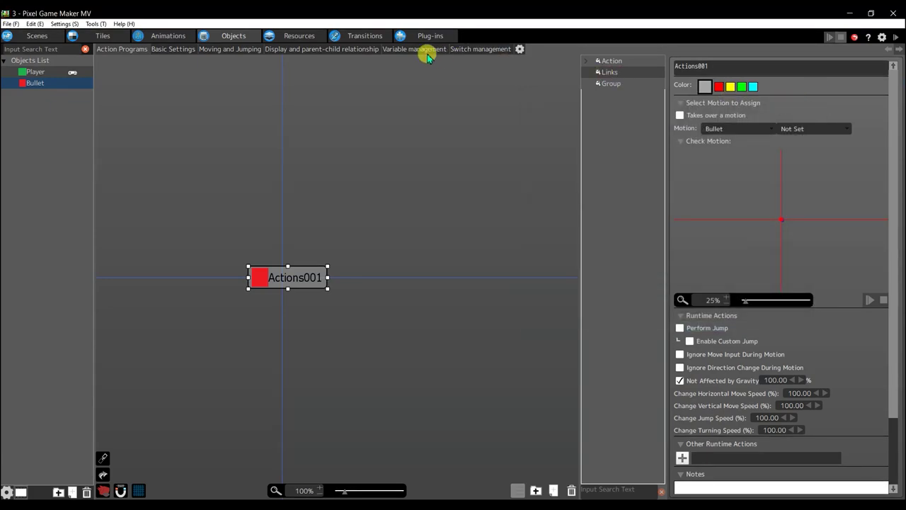
- Open the Player object's Bullet Settings and place that page after Switch management
left_click(33, 73)
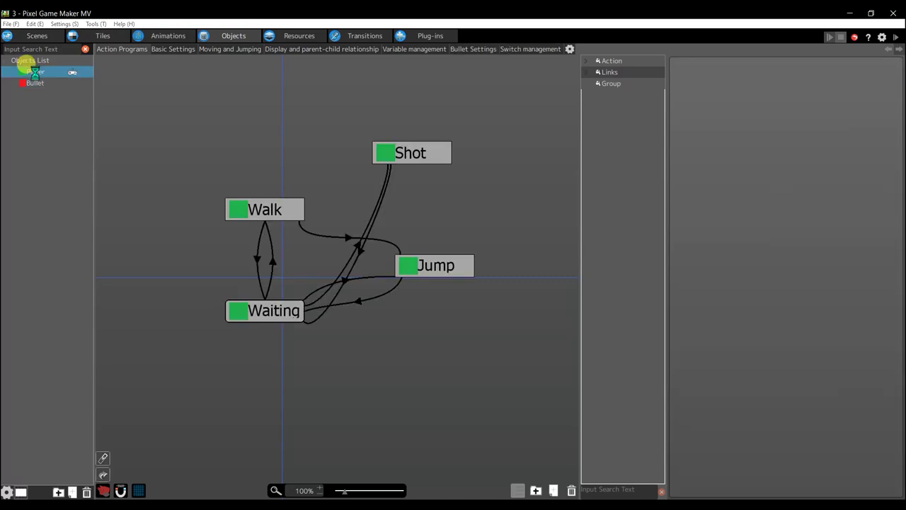
left_click(480, 49)
left_click_drag(478, 51, 535, 49)
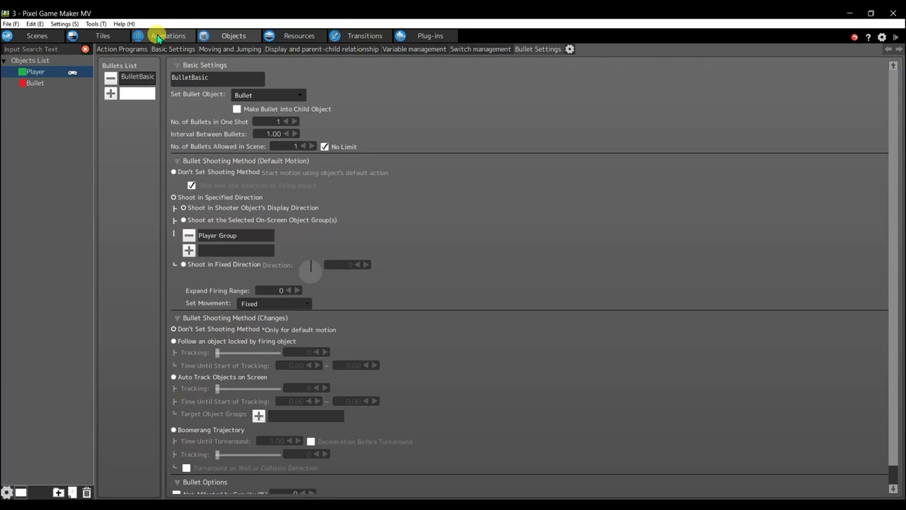
- Compare the directions, frames and loop settings of the Wait and walk motions in the Cubo animation
left_click(158, 37)
left_click(164, 76)
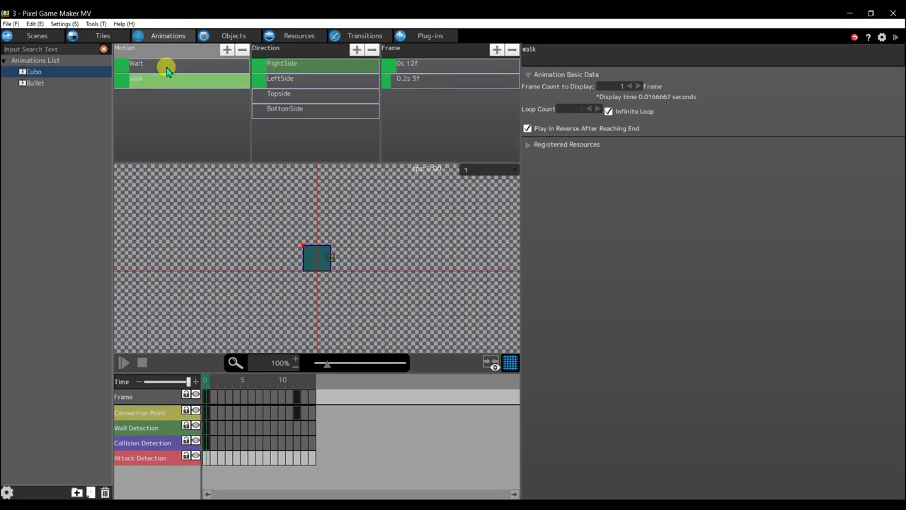
left_click(162, 63)
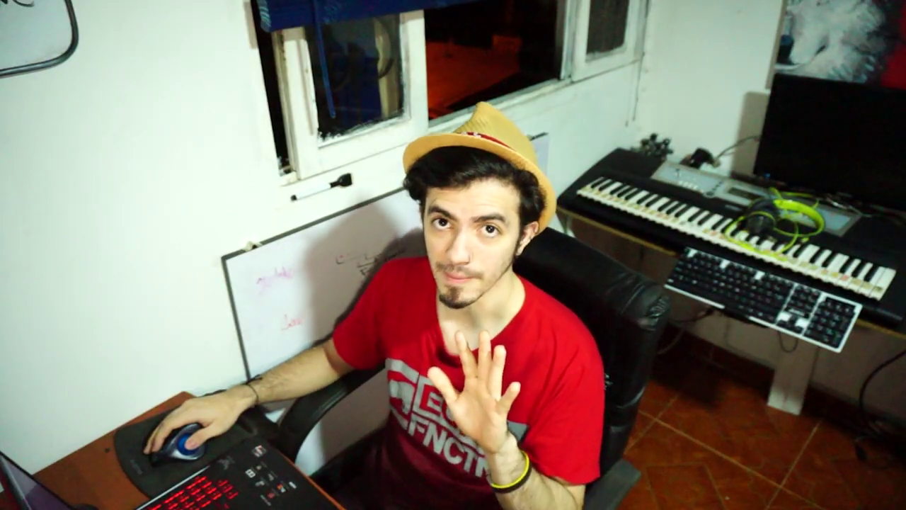
left_click(166, 79)
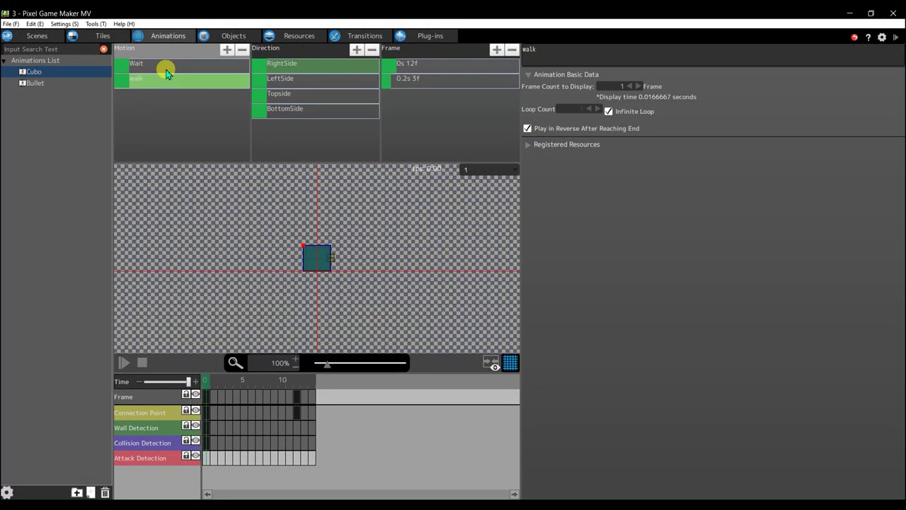
left_click(166, 67)
left_click(168, 78)
left_click(170, 68)
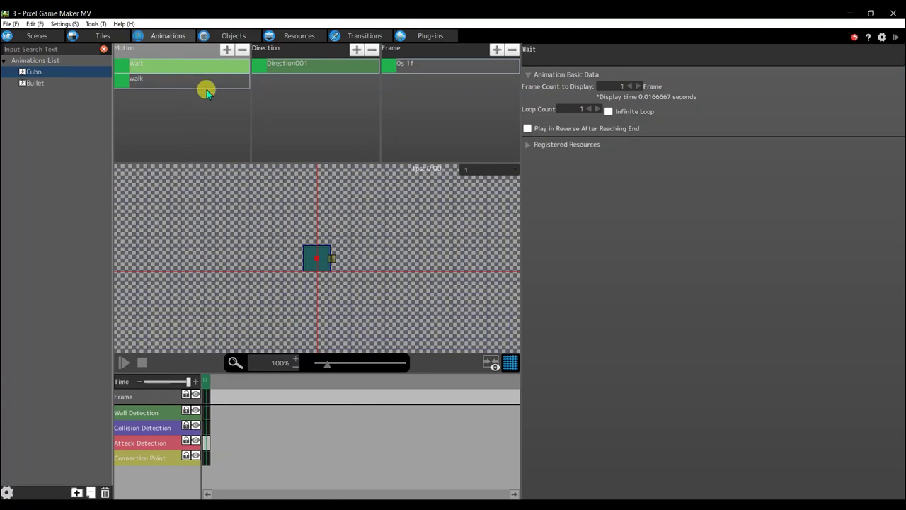
left_click(213, 84)
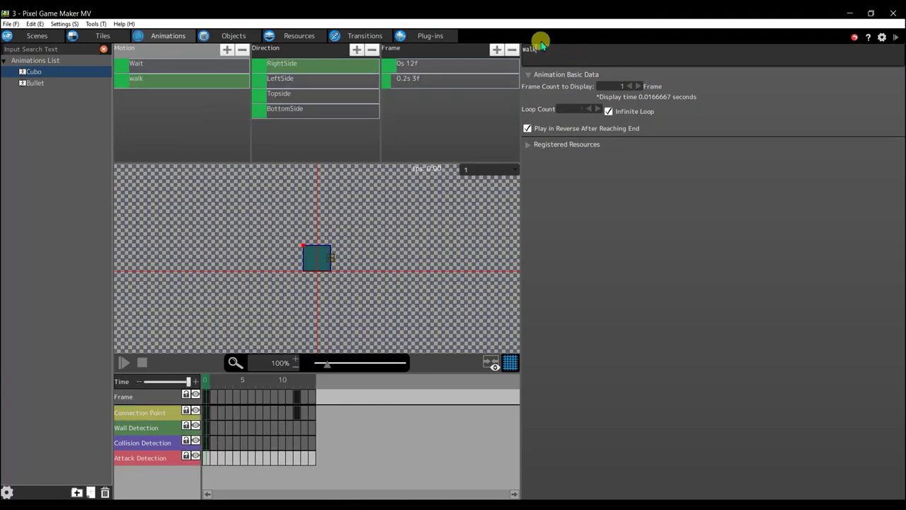
- Rename Cubo's Wait motion as Player and its Direction001 direction as wait
left_click(203, 64)
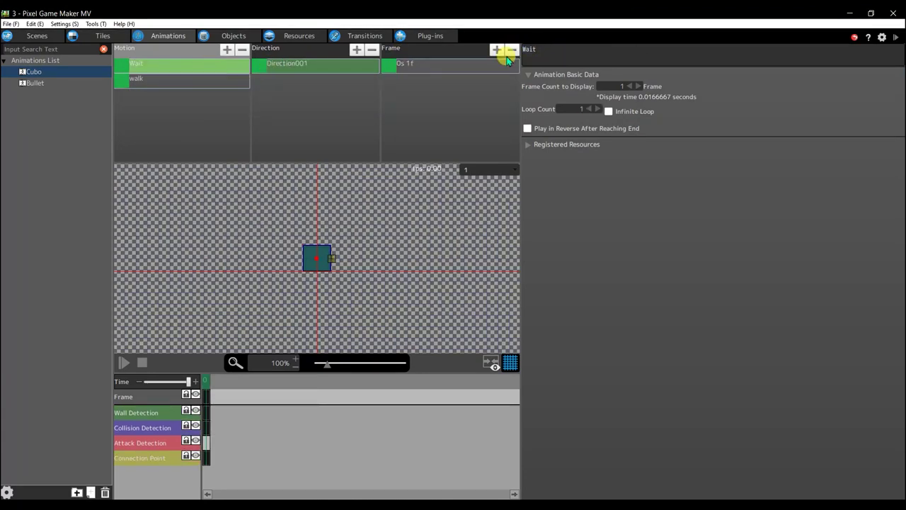
left_click_drag(570, 51, 510, 51)
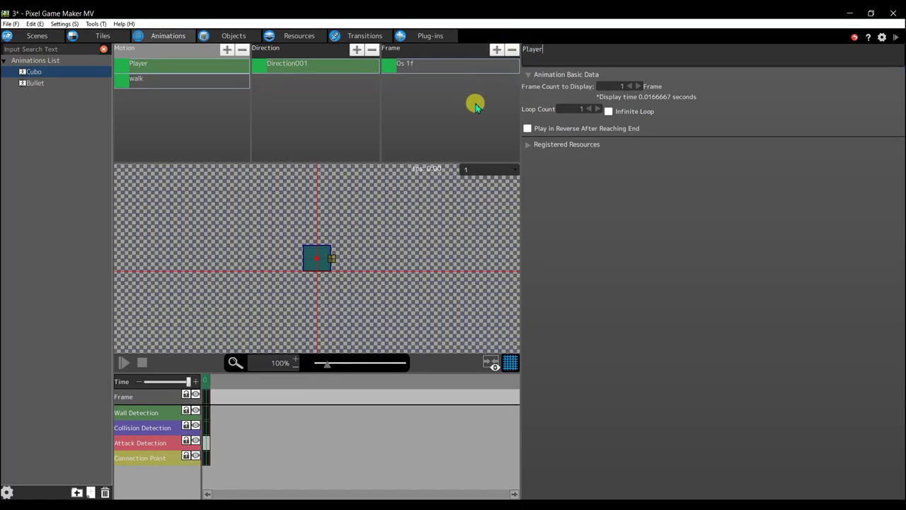
left_click(302, 86)
left_click_drag(574, 44, 519, 43)
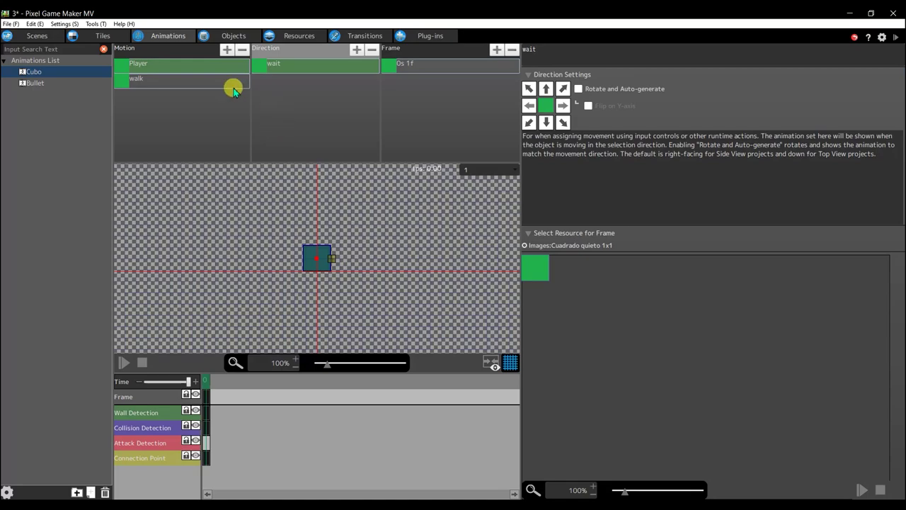
- Move the RightSide direction from the walk motion into the Player motion by cutting and pasting it
left_click(204, 79)
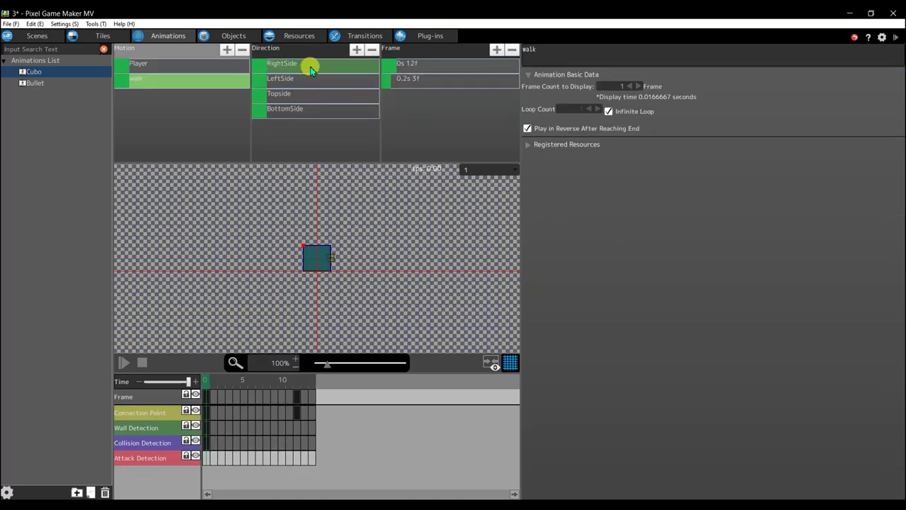
left_click(281, 65)
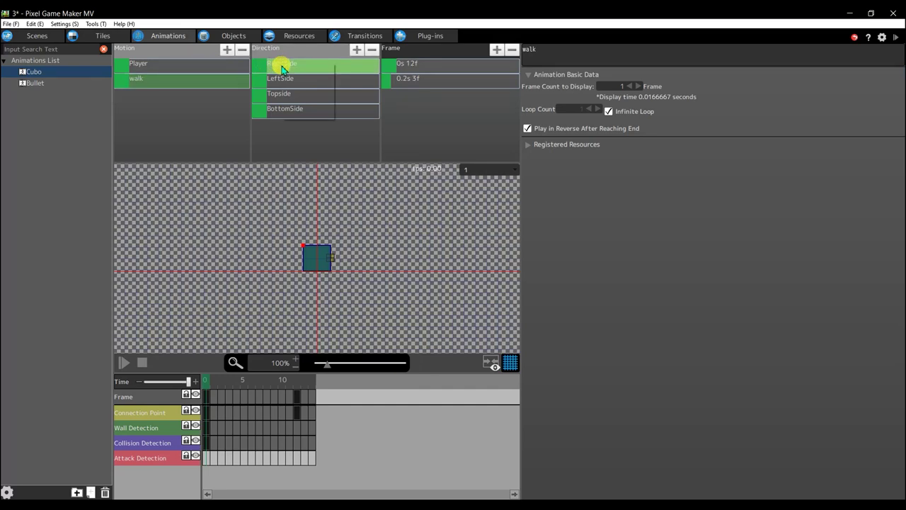
right_click(282, 64)
left_click(302, 92)
left_click(222, 65)
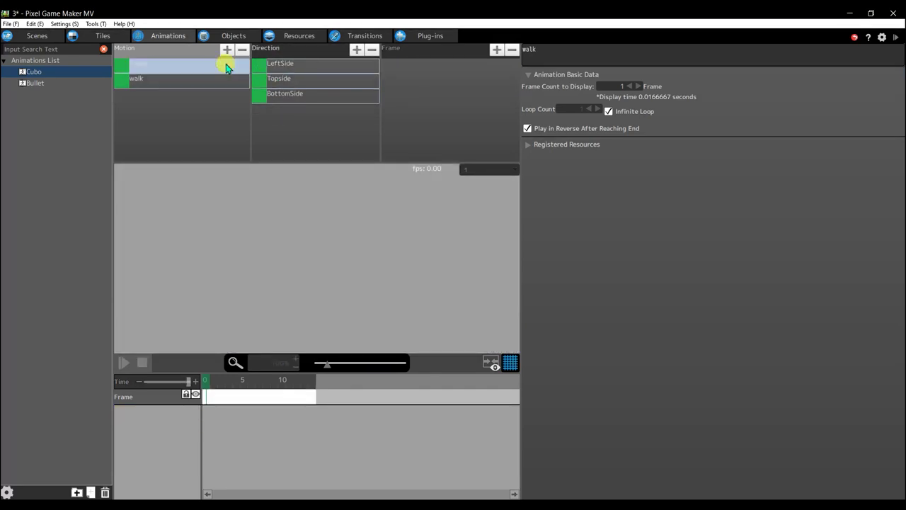
right_click(325, 112)
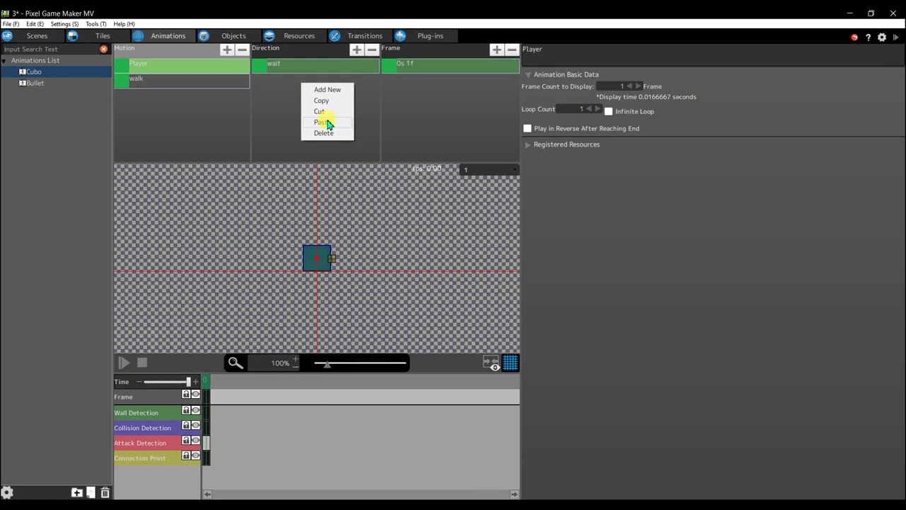
left_click(322, 122)
- Copy the LeftSide direction from the walk motion into the Player motion
left_click(202, 80)
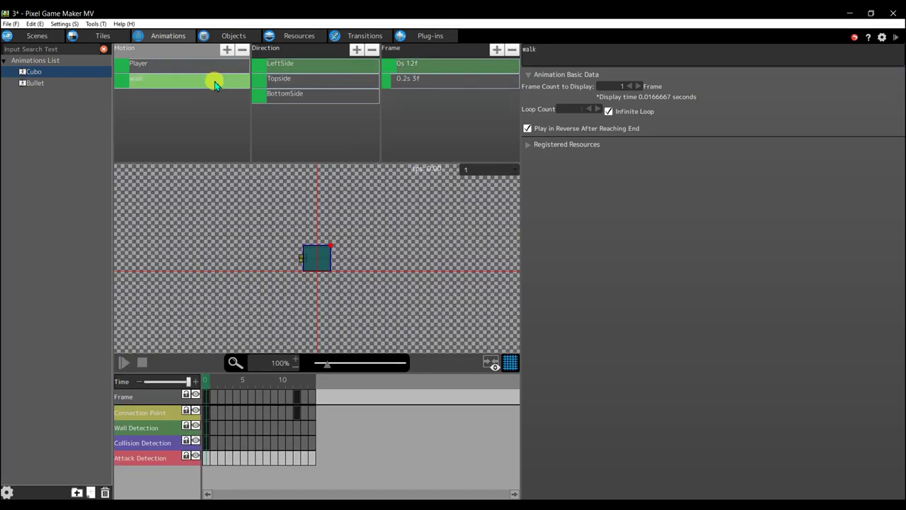
left_click(285, 64)
right_click(284, 65)
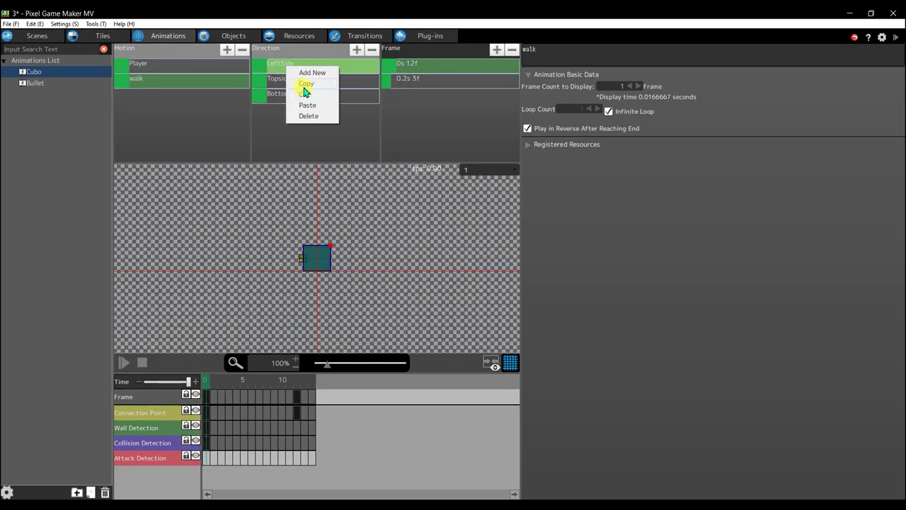
left_click(305, 84)
left_click(213, 66)
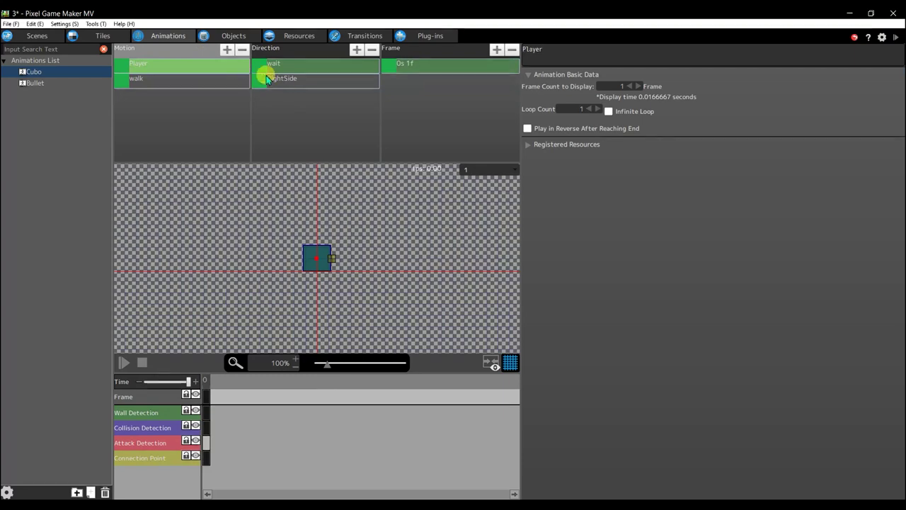
right_click(306, 119)
left_click(316, 145)
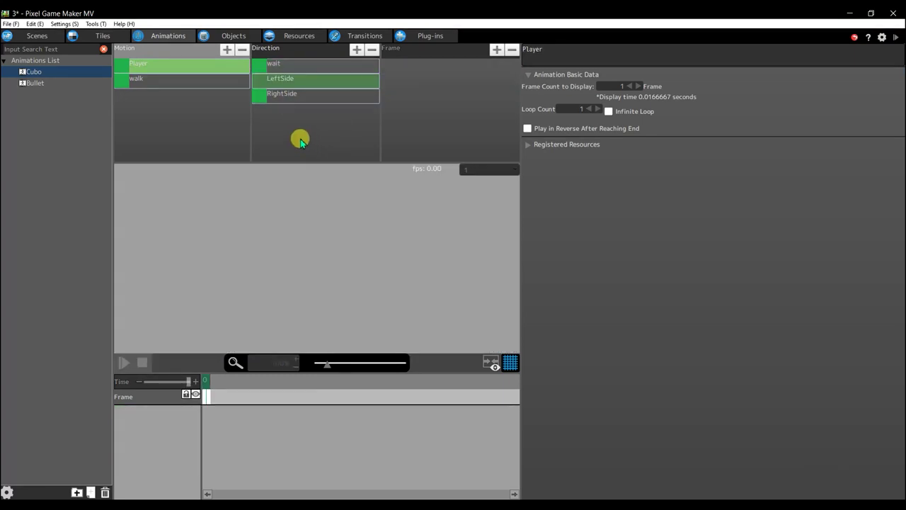
- Delete the walk motion from the Cubo animation and select the Player motion's wait direction
left_click(221, 81)
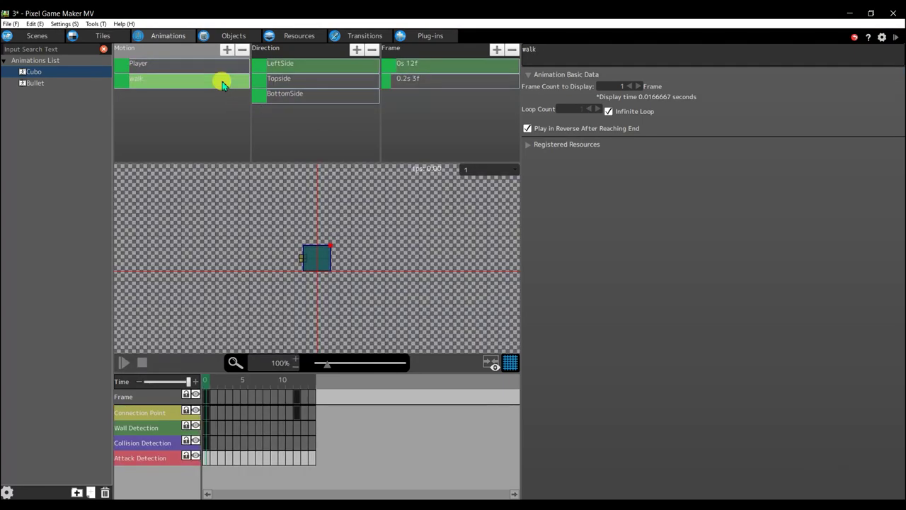
right_click(223, 83)
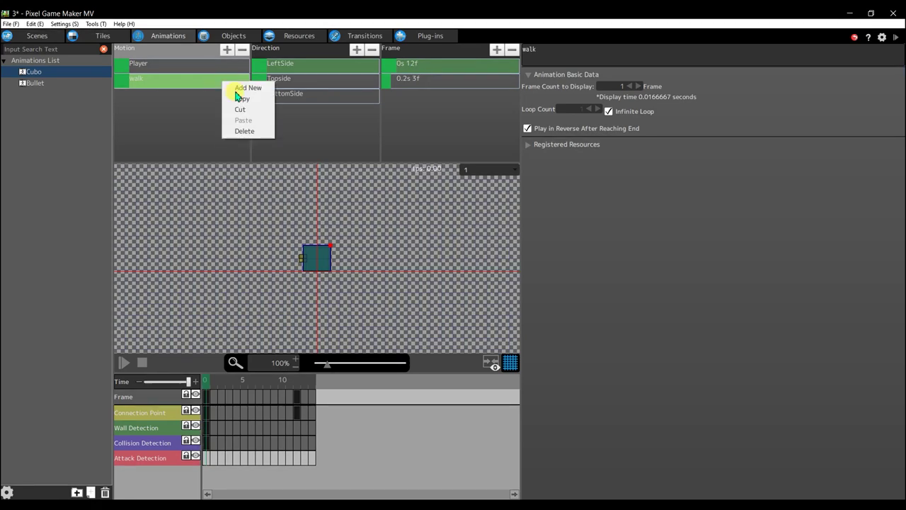
left_click(249, 132)
left_click(220, 70)
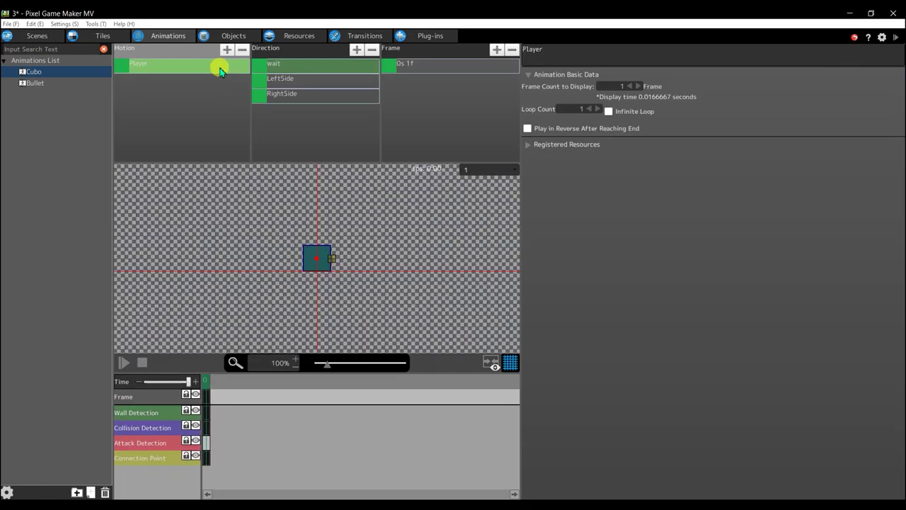
left_click(315, 71)
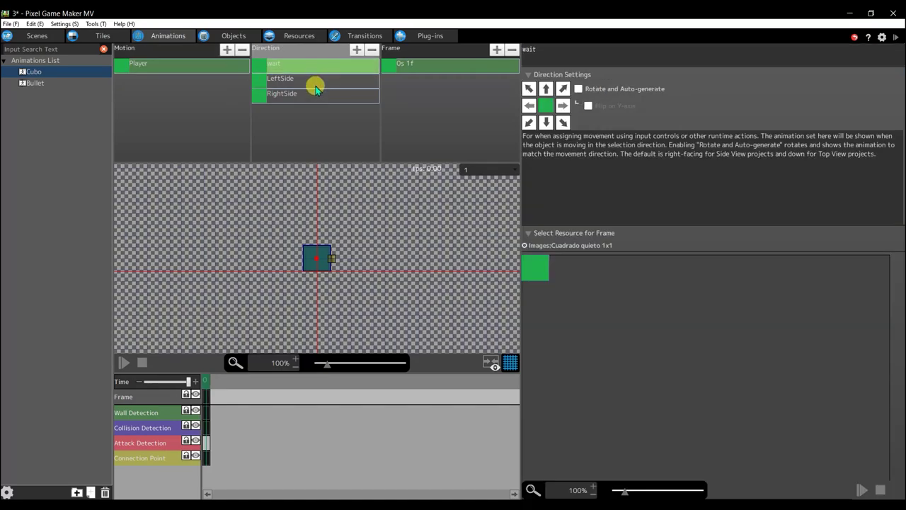